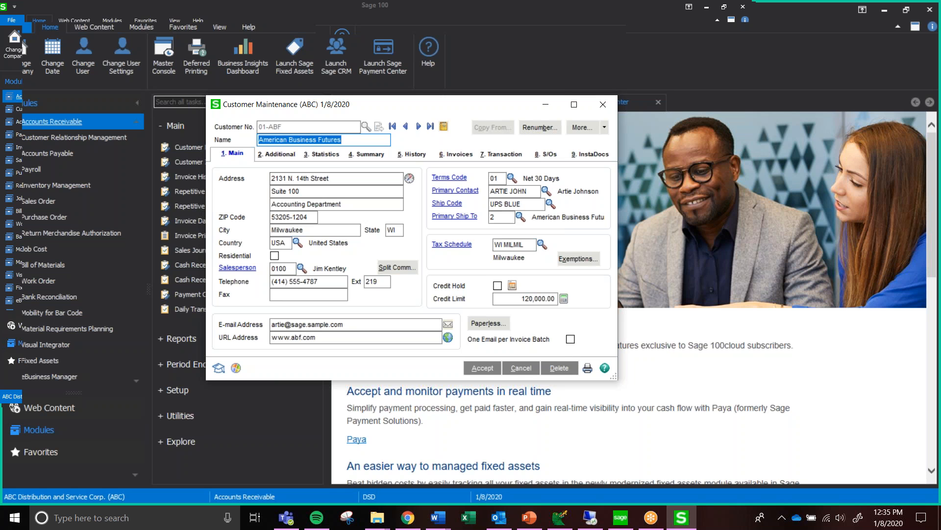
Display the InstaDocs documents of American Business Futures and review the document directory path and the available view layouts
left_click(593, 157)
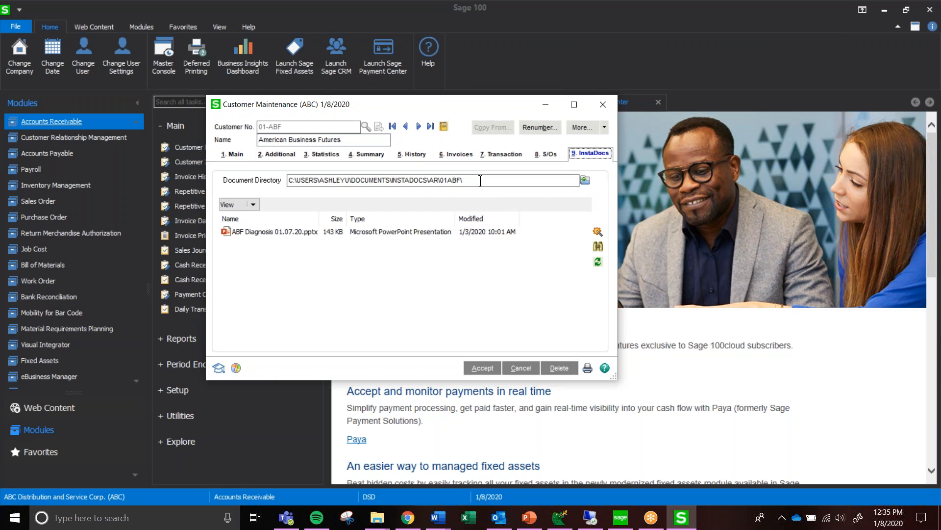
left_click_drag(481, 181, 289, 180)
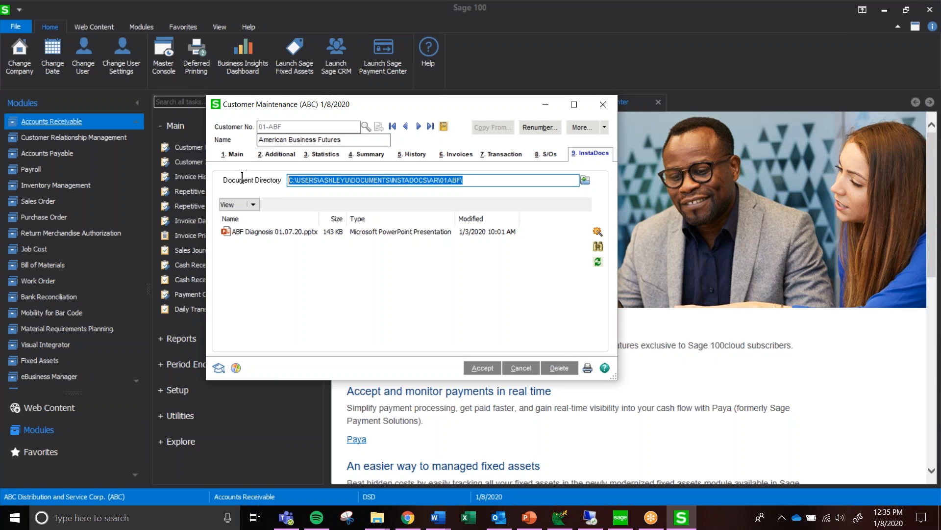
left_click(474, 182)
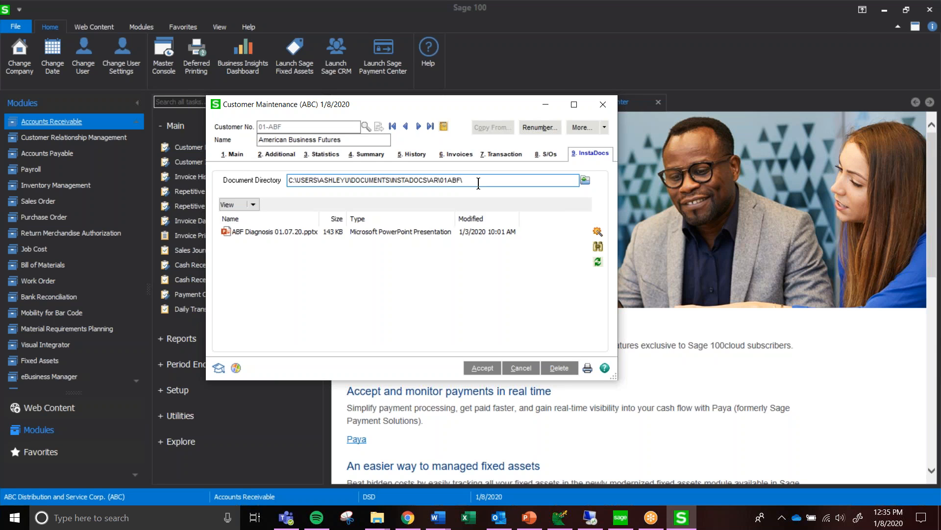
left_click_drag(478, 183, 254, 176)
left_click(480, 181)
left_click_drag(480, 181, 438, 181)
left_click(479, 180)
left_click(253, 205)
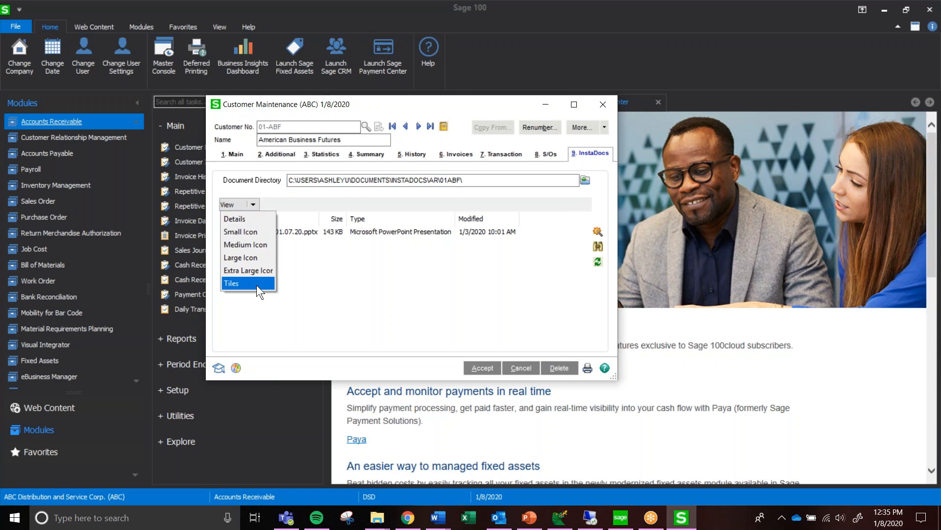
left_click(330, 288)
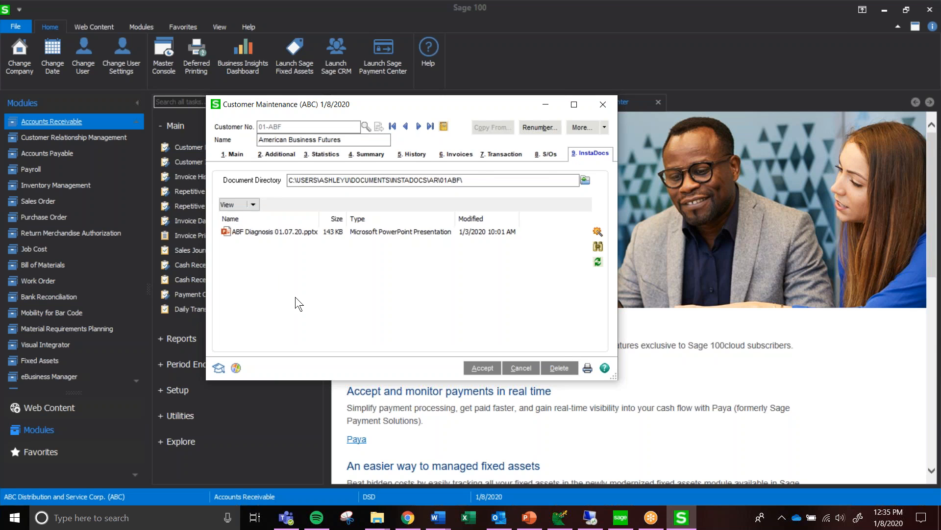
Open ABF Diagnosis 01.07.20.pptx from the customer's document list to view it, and close the presentation
left_click(282, 231)
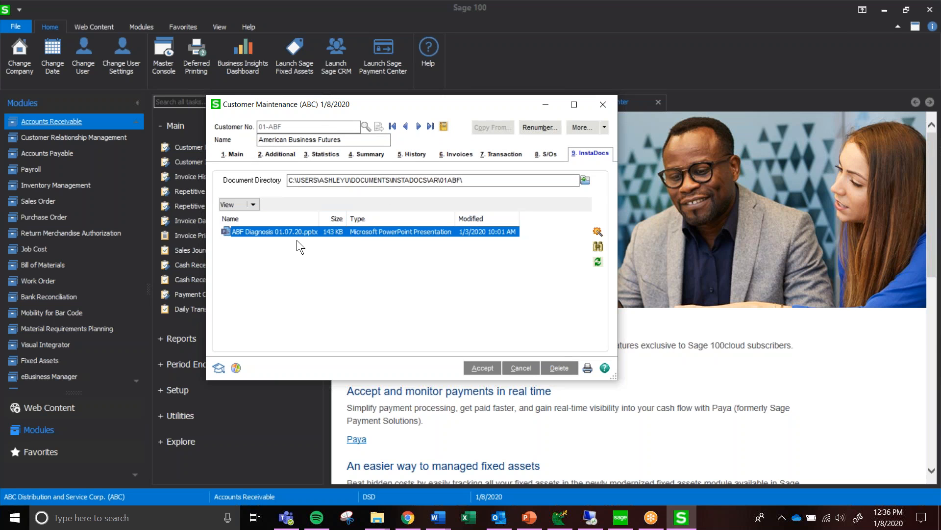
double_click(281, 235)
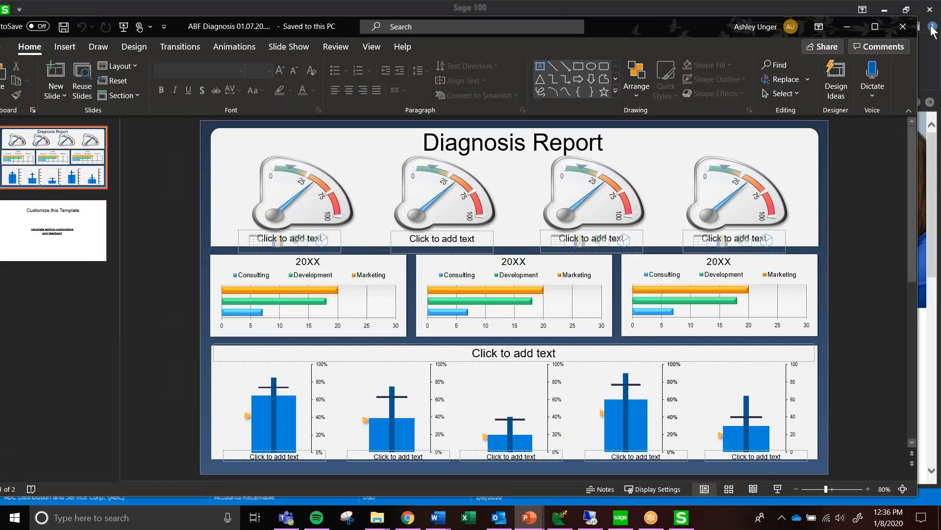
left_click(904, 26)
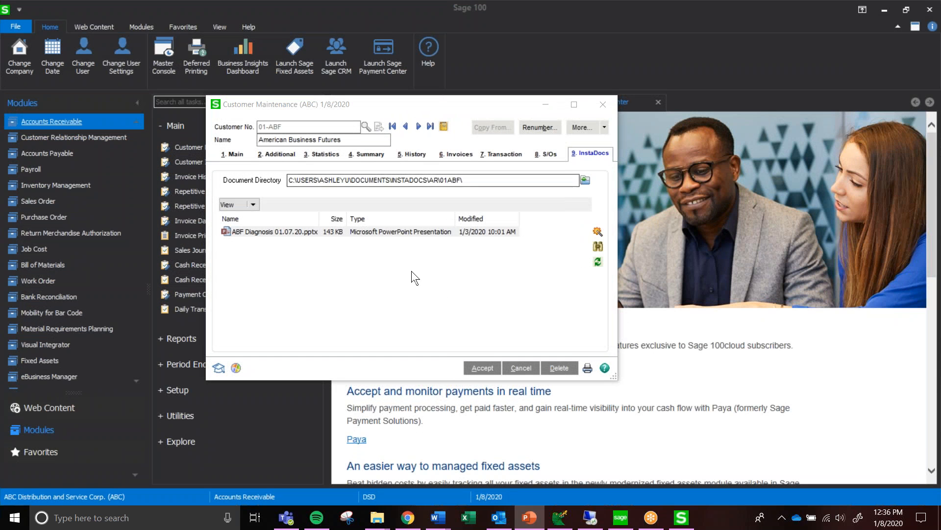
Tag ABF Diagnosis 01.07.20.pptx with the MANAGEMENT APPROVAL template tag, widen the Source column and accept the tag entry
left_click(320, 238)
left_click(276, 235)
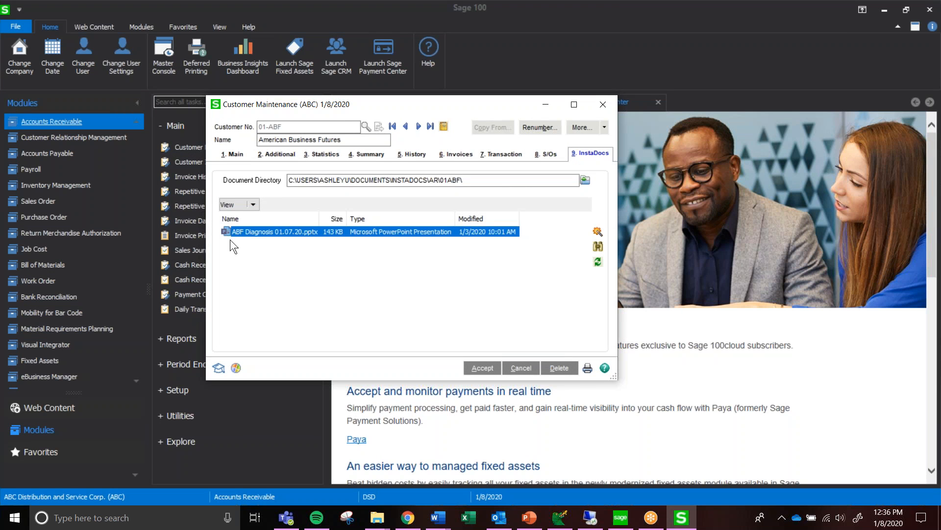
left_click(597, 232)
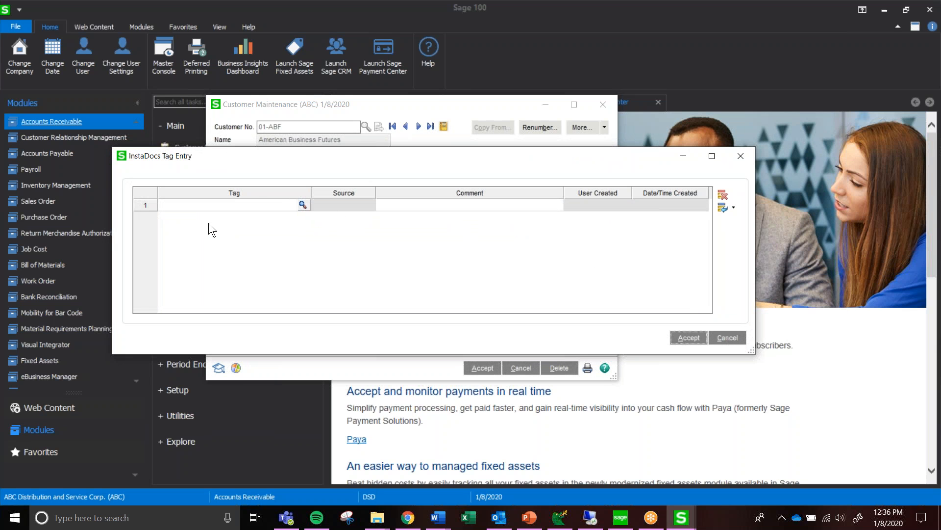
left_click(302, 204)
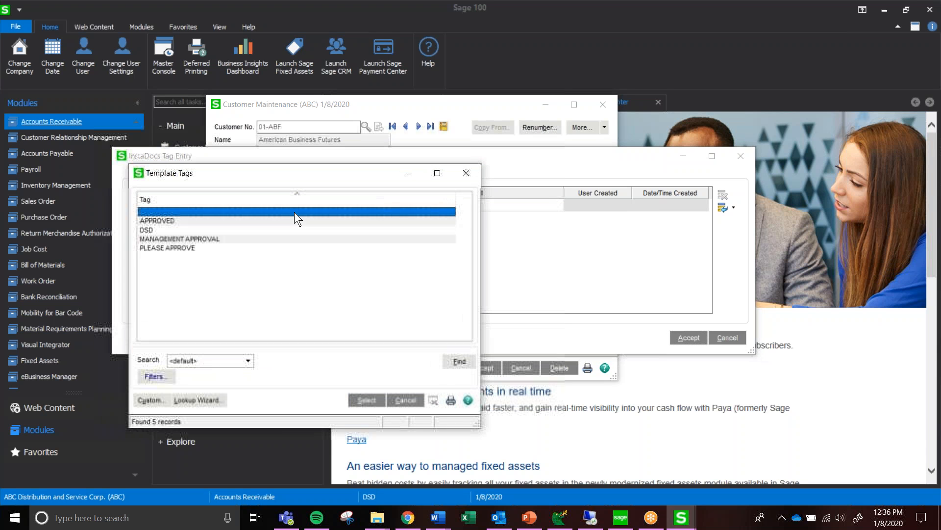
double_click(213, 241)
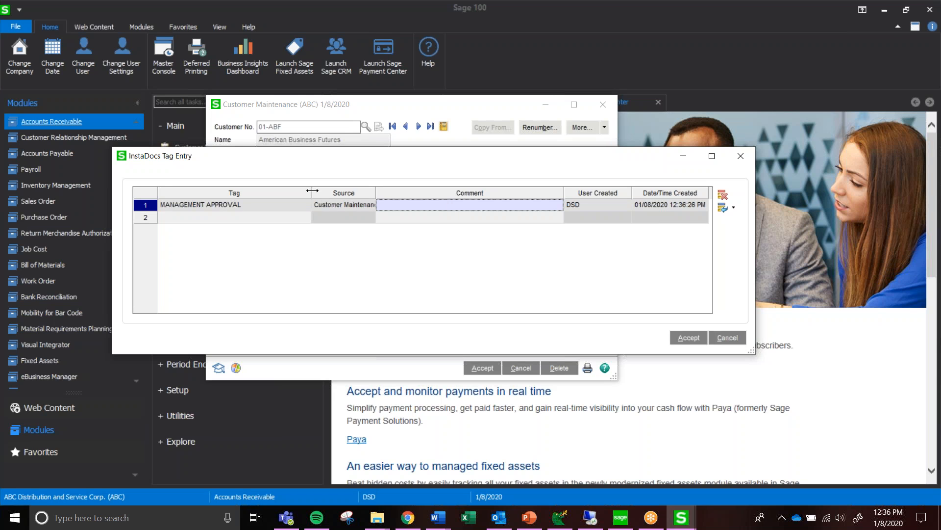
left_click_drag(376, 191, 408, 191)
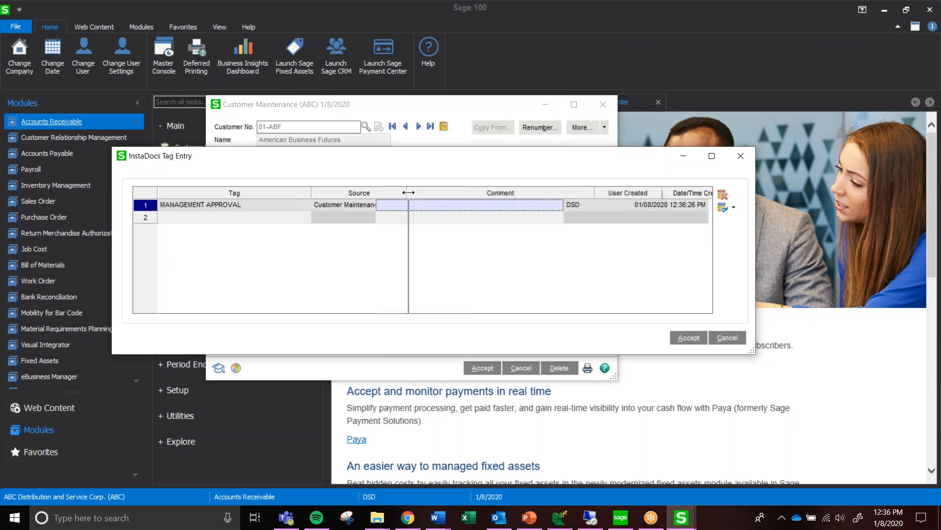
left_click(368, 208)
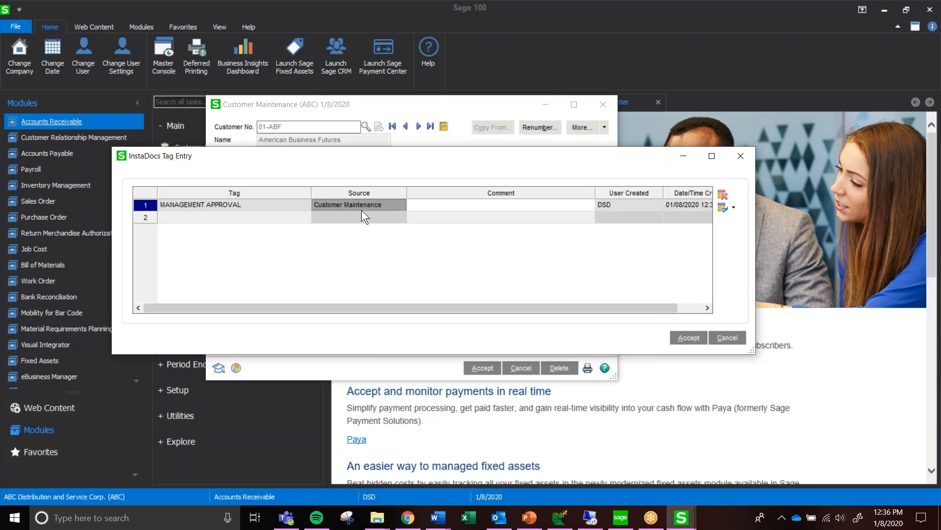
left_click(689, 338)
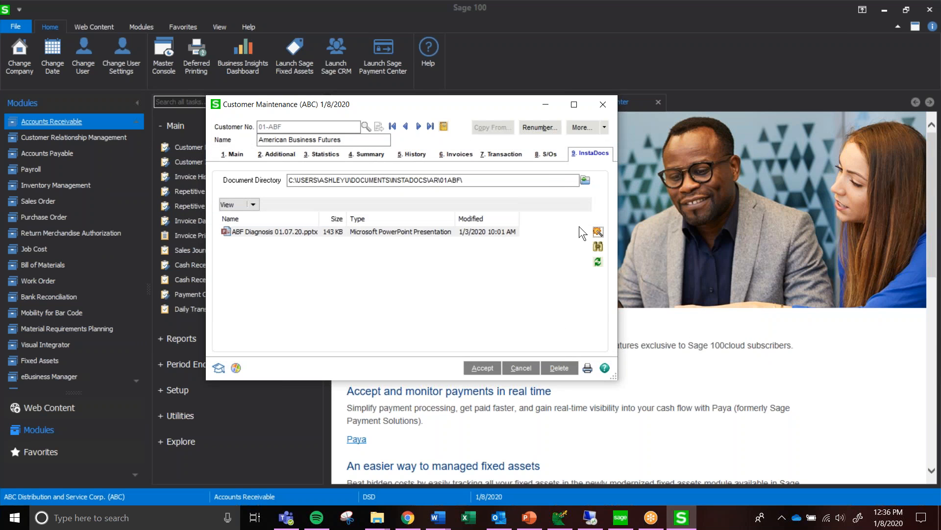
Search the customer's InstaDocs for files whose tag equals MANAGEMENT APPROVAL and select the matching presentation
left_click(598, 249)
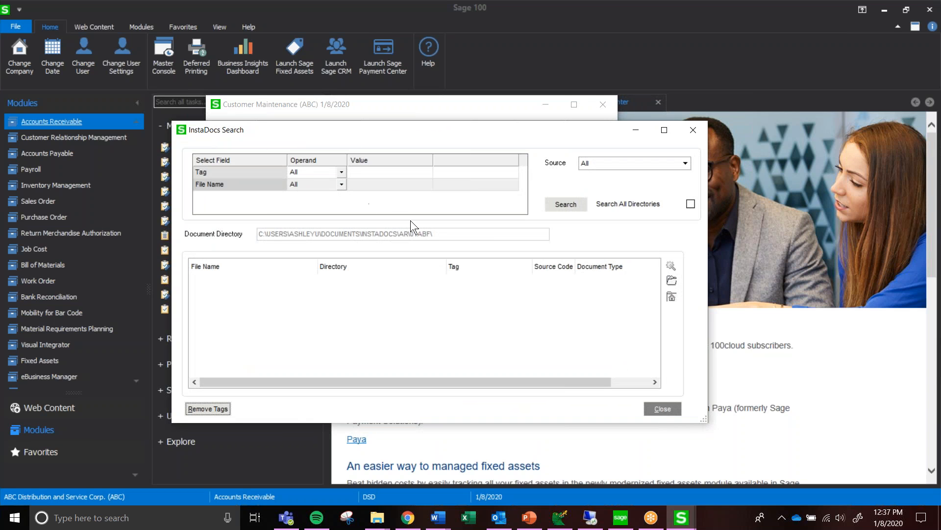
left_click(378, 172)
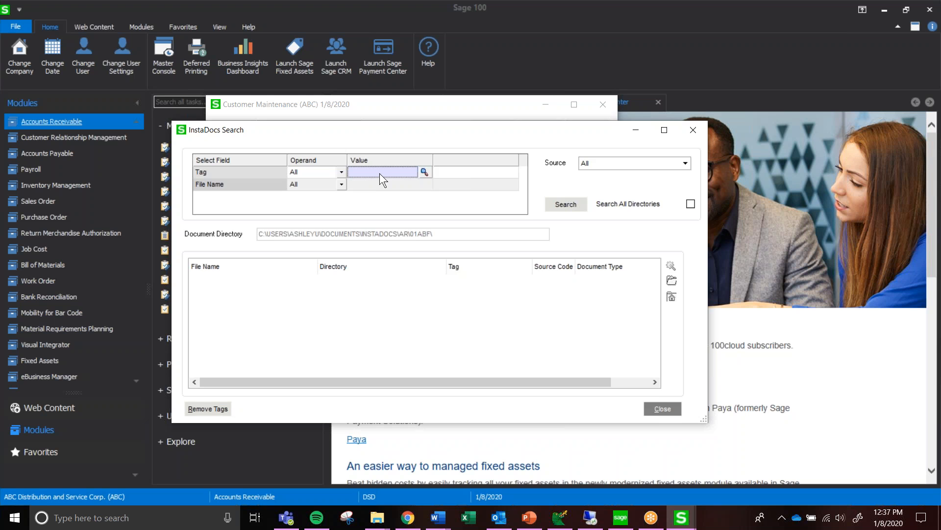
left_click(423, 170)
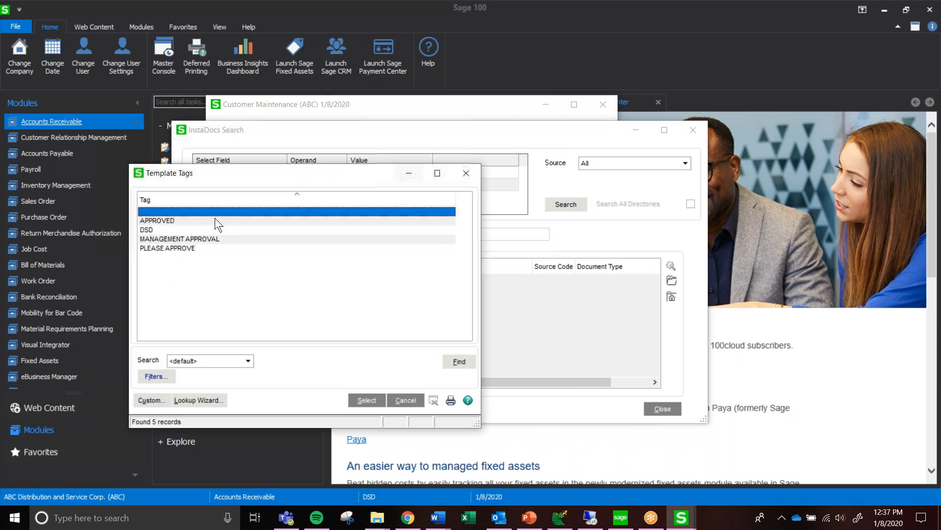
double_click(169, 238)
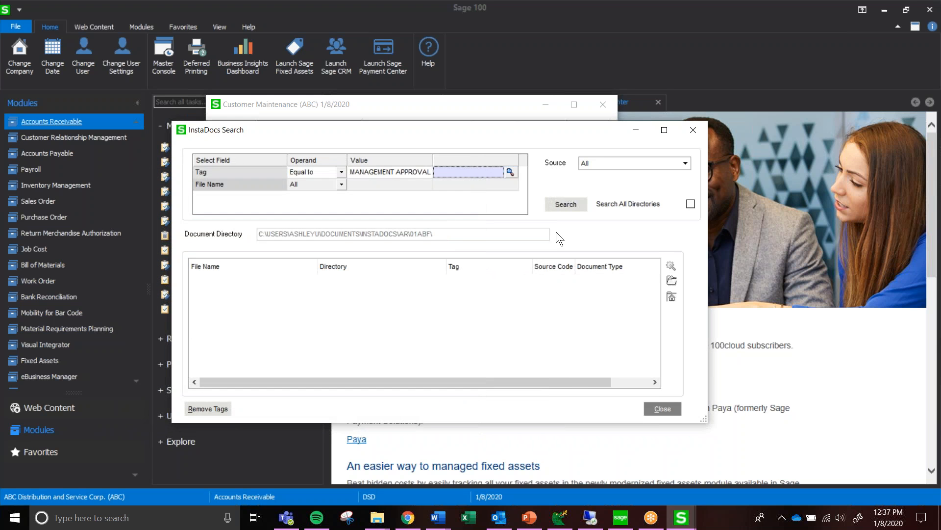
left_click(563, 211)
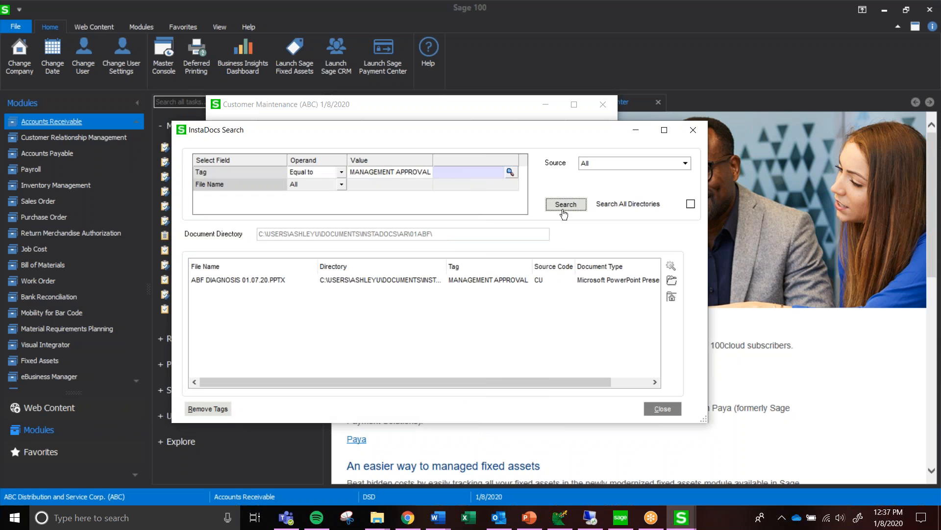
left_click(266, 281)
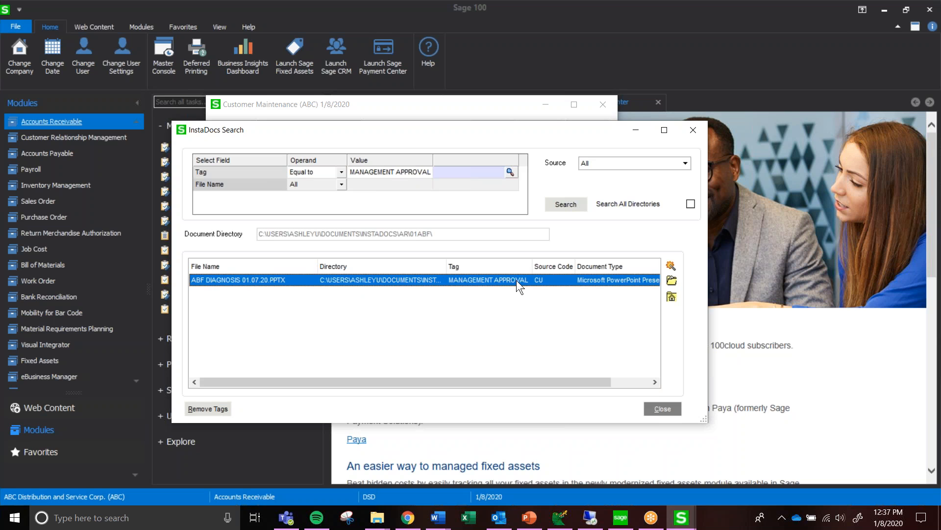
Restrict the document search to the AR Invoice source and run it again
left_click(625, 164)
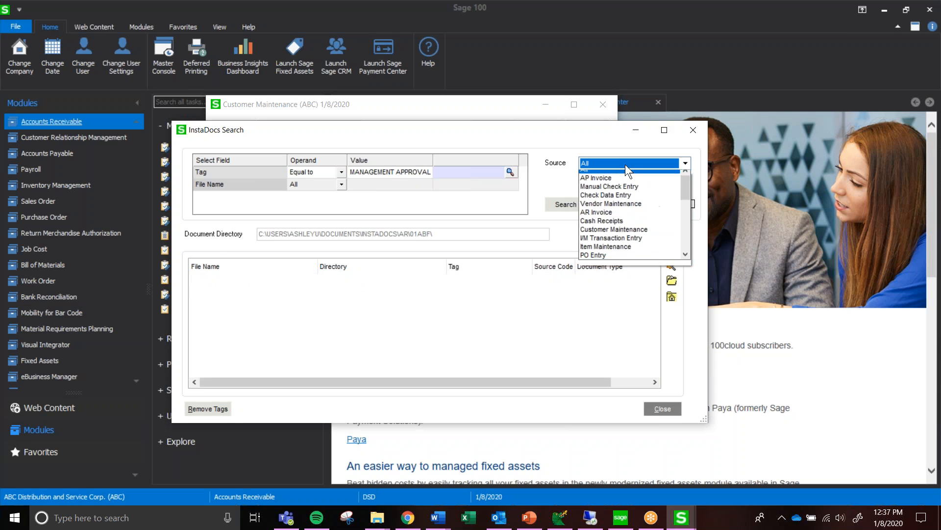
left_click(609, 218)
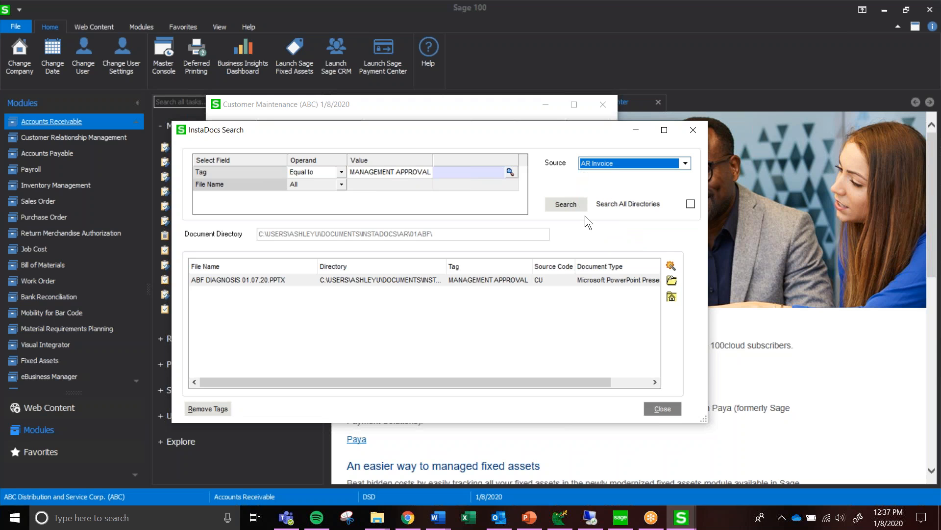
left_click(565, 209)
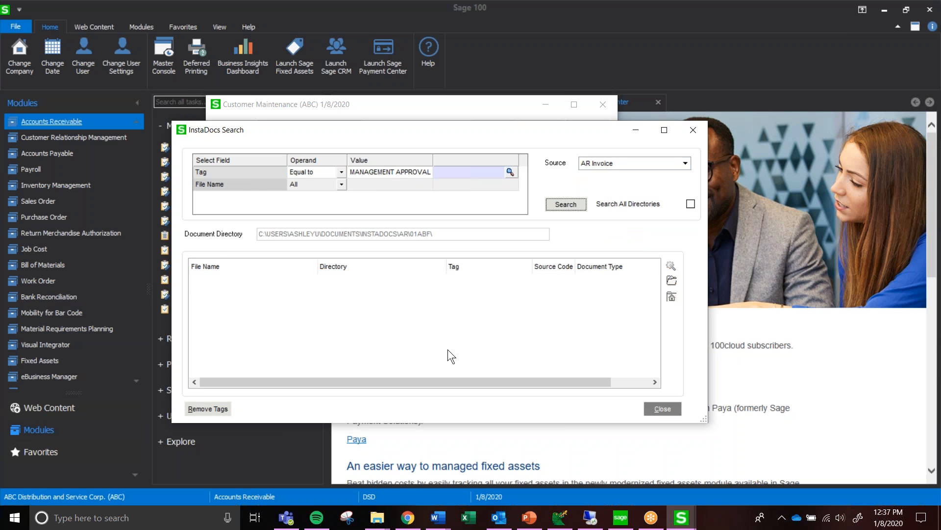
Change the search source to Customer Maintenance, rerun the search and select the presentation it returns
left_click(618, 166)
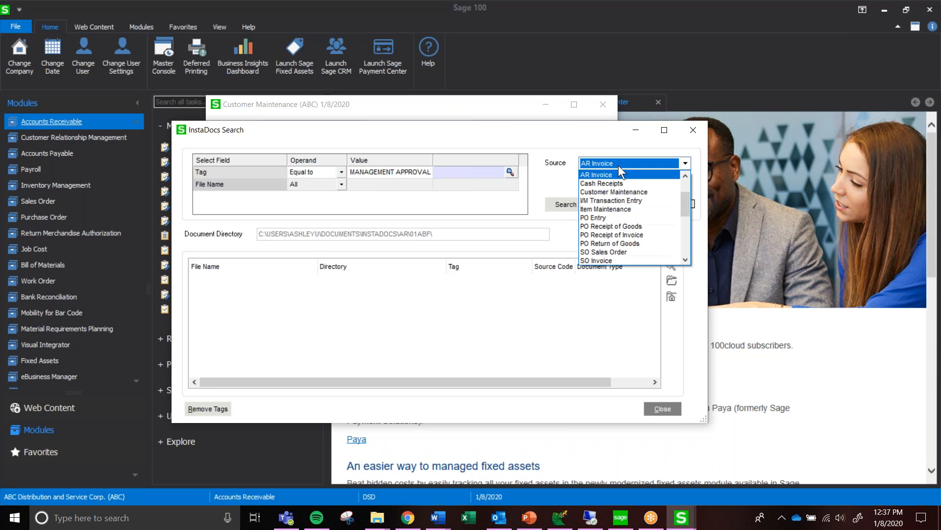
left_click(623, 191)
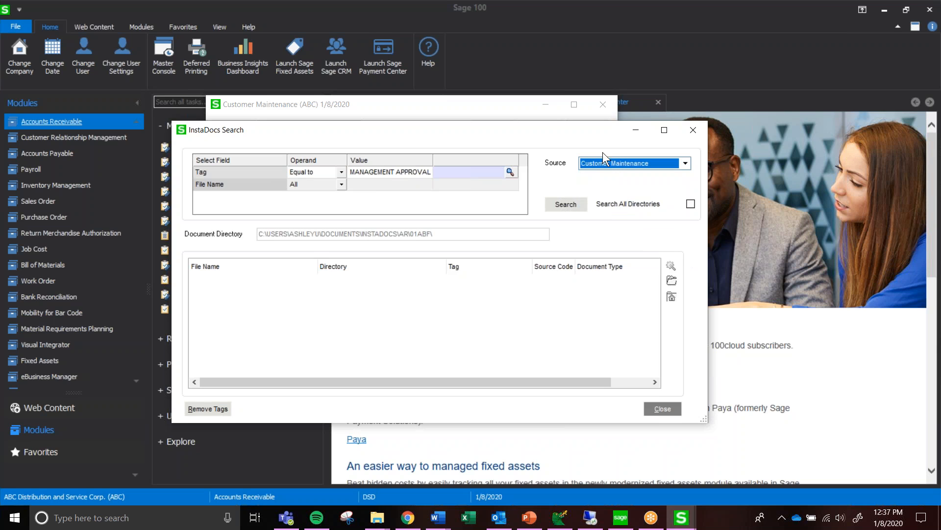
left_click(567, 206)
left_click(372, 280)
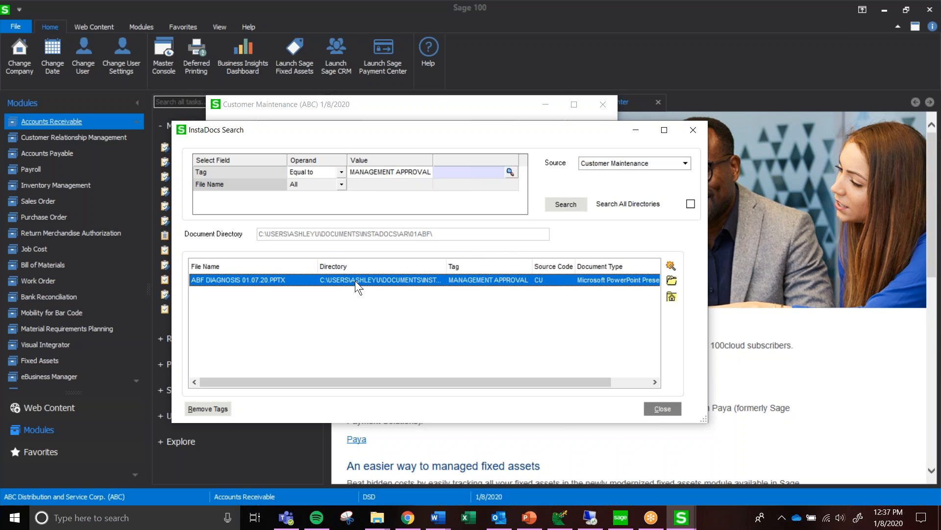
Open the found presentation both directly from its result row and with the open-file command, closing it each time
double_click(355, 281)
left_click_drag(940, 167, 654, 39)
left_click(915, 47)
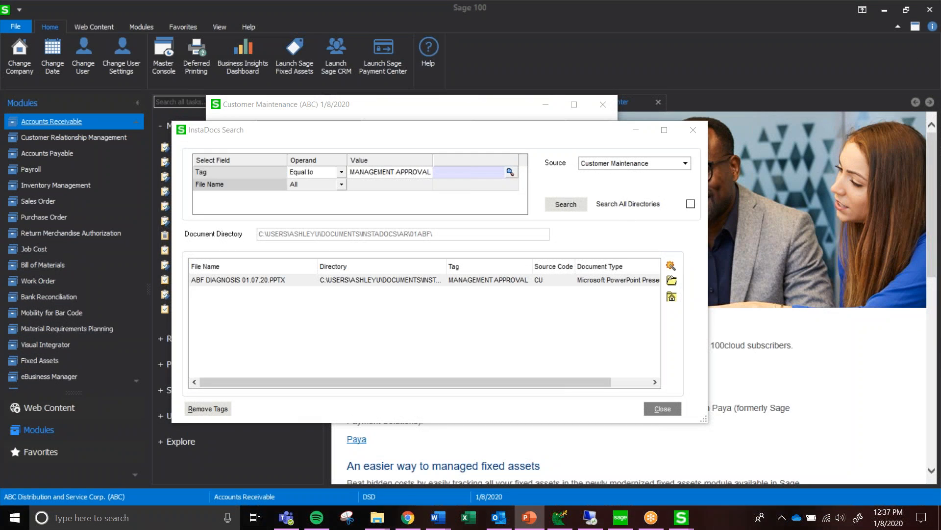
left_click(676, 283)
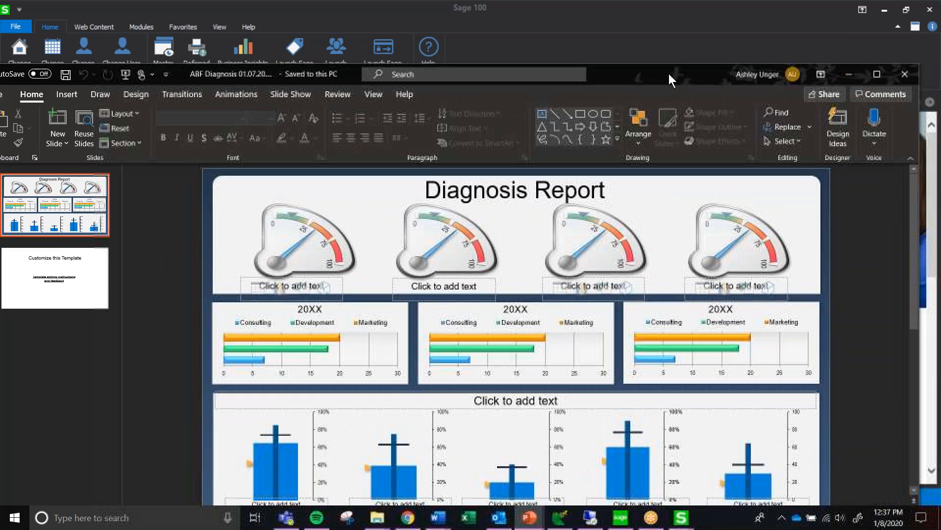
left_click(905, 74)
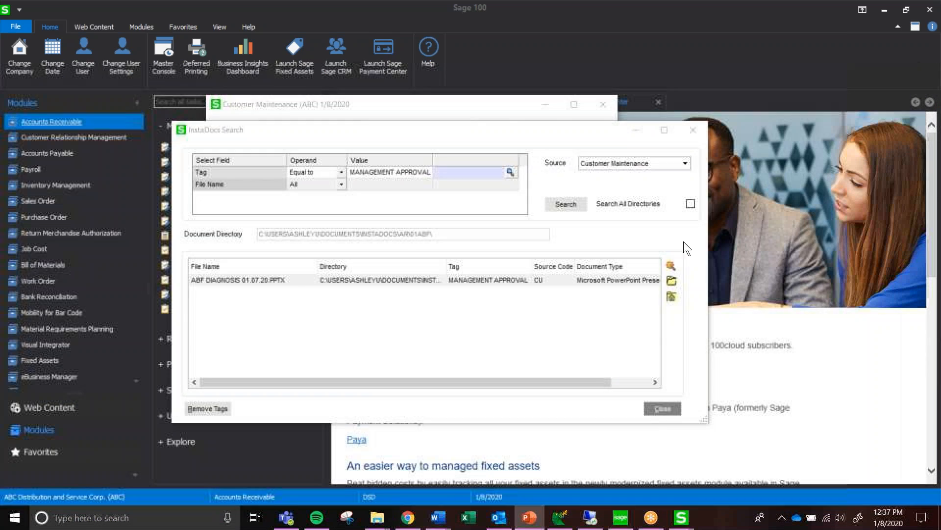
Open the folder that contains the found presentation in File Explorer, view it and close the folder window
left_click(672, 298)
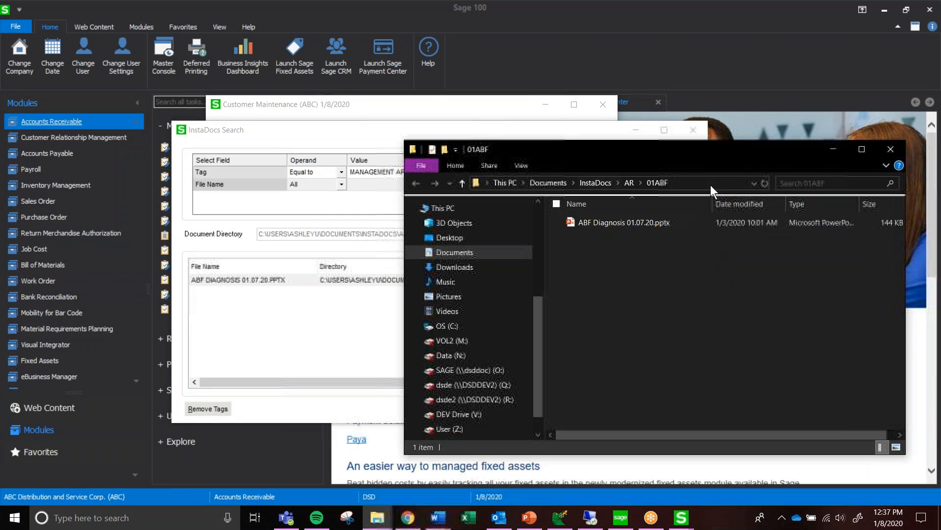
left_click_drag(584, 146, 506, 134)
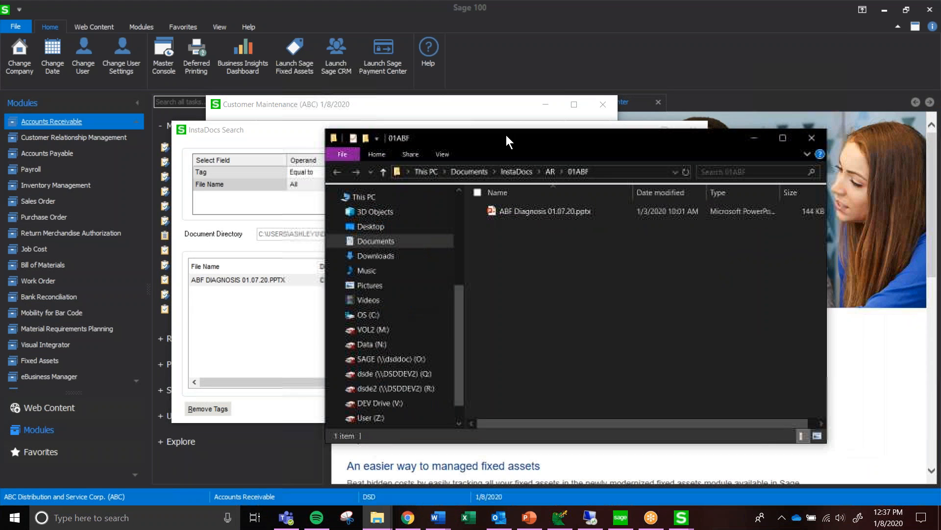
left_click(809, 136)
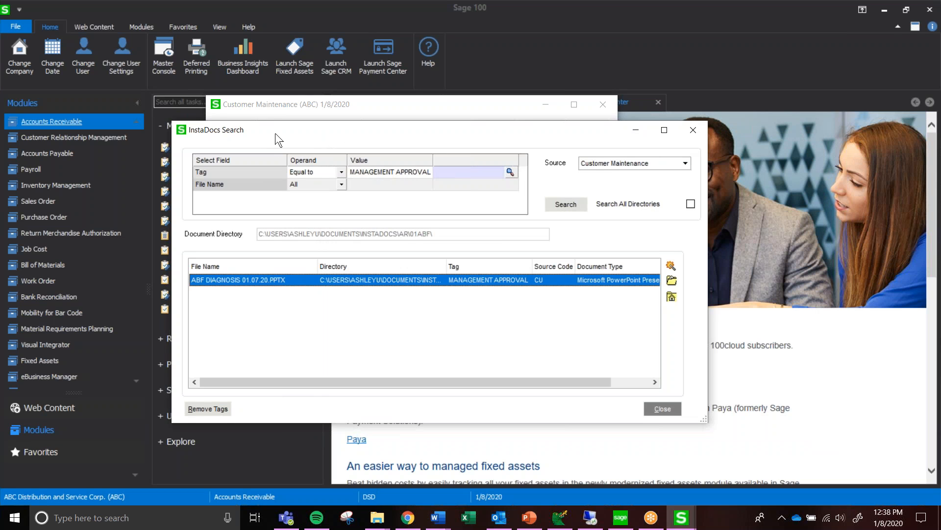
Close the InstaDocs search and refresh the customer's document list
left_click(691, 129)
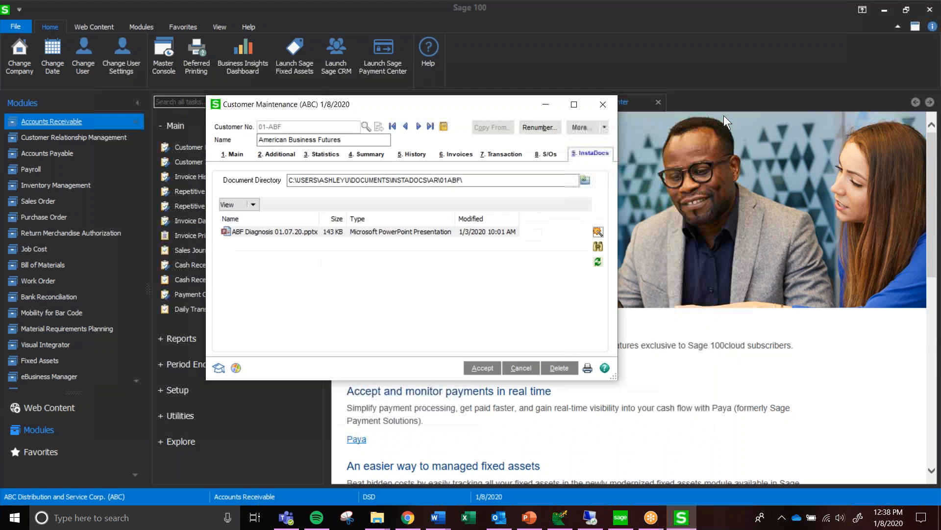
left_click(599, 264)
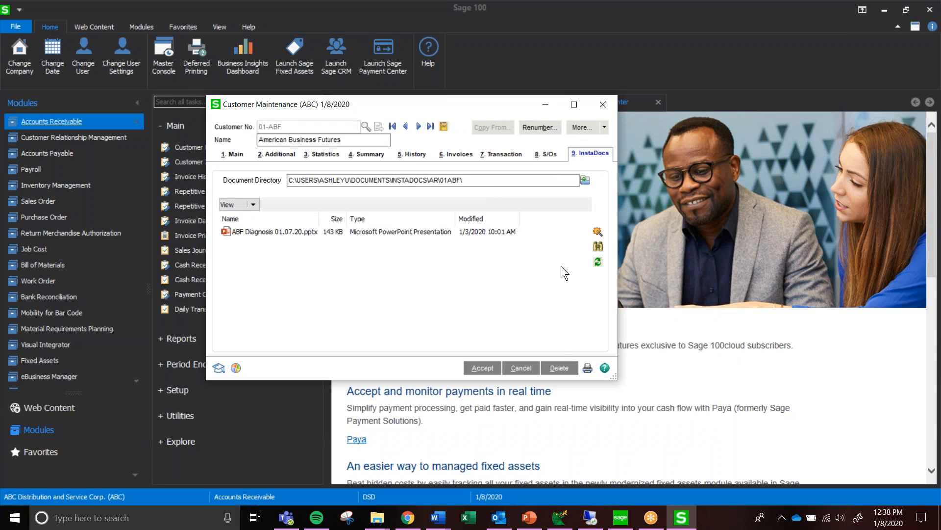
left_click(595, 266)
Add S054610.doc, S054610.pdf and S099610.doc from the Manuals folder in File Explorer to the customer's InstaDocs document list
left_click(376, 520)
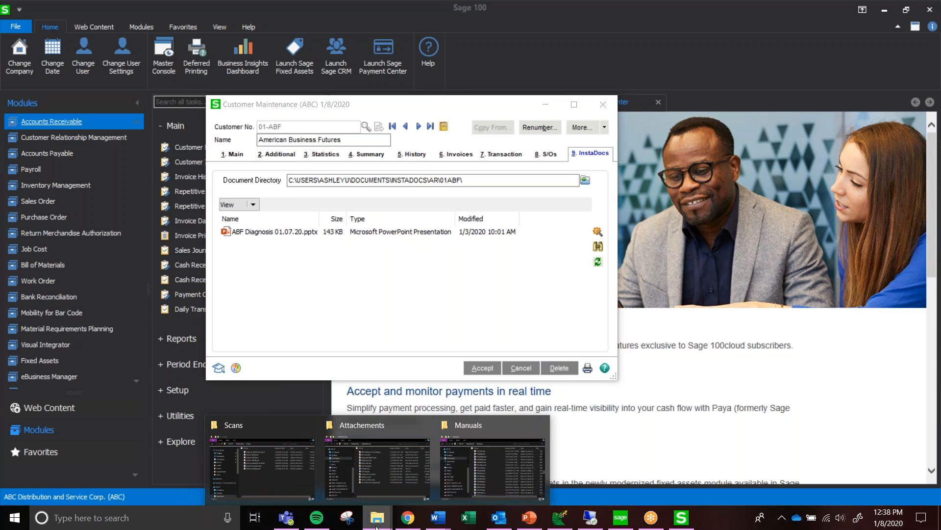
left_click(484, 477)
scroll(648, 294, "down", 15)
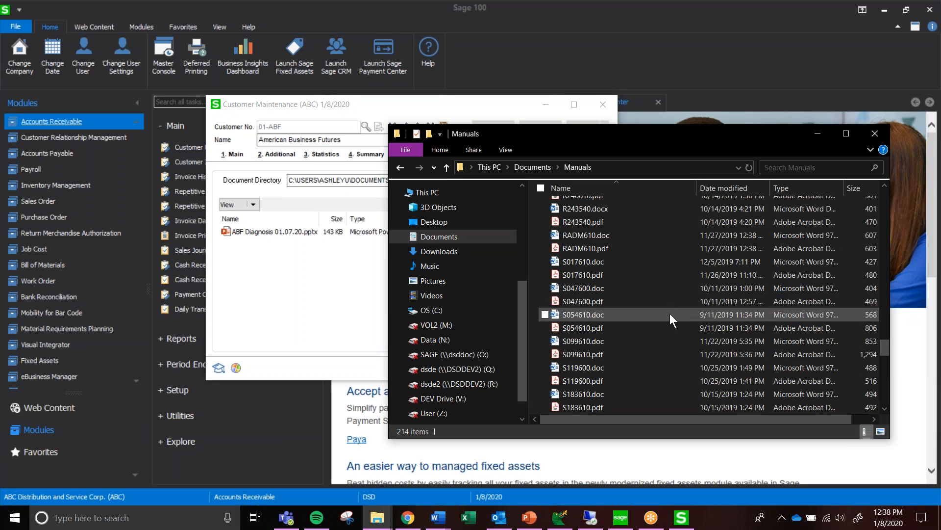
left_click(645, 314)
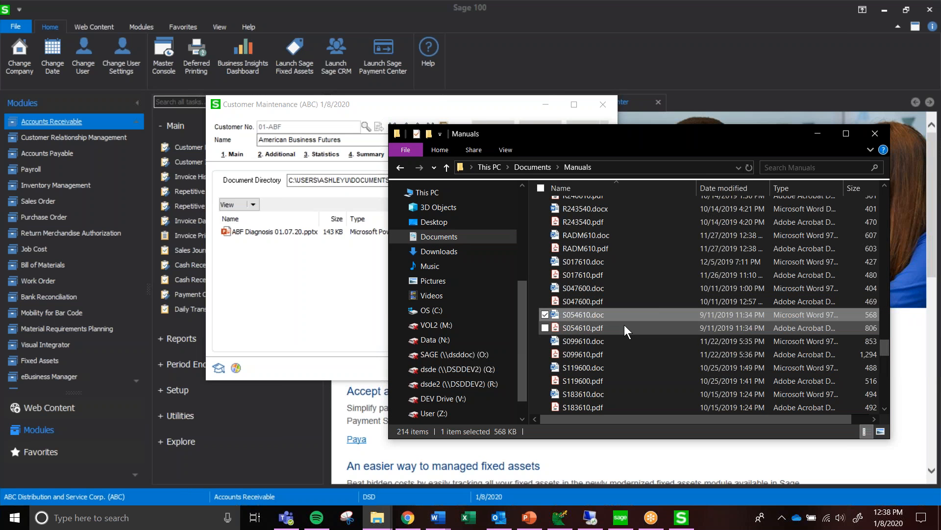
left_click(604, 338, "shift")
left_click_drag(631, 326, 318, 278)
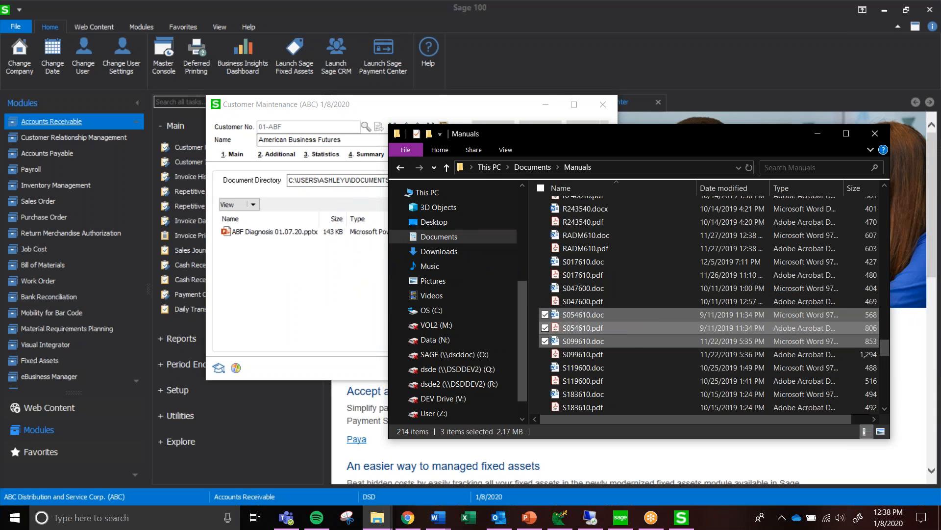
left_click(302, 295)
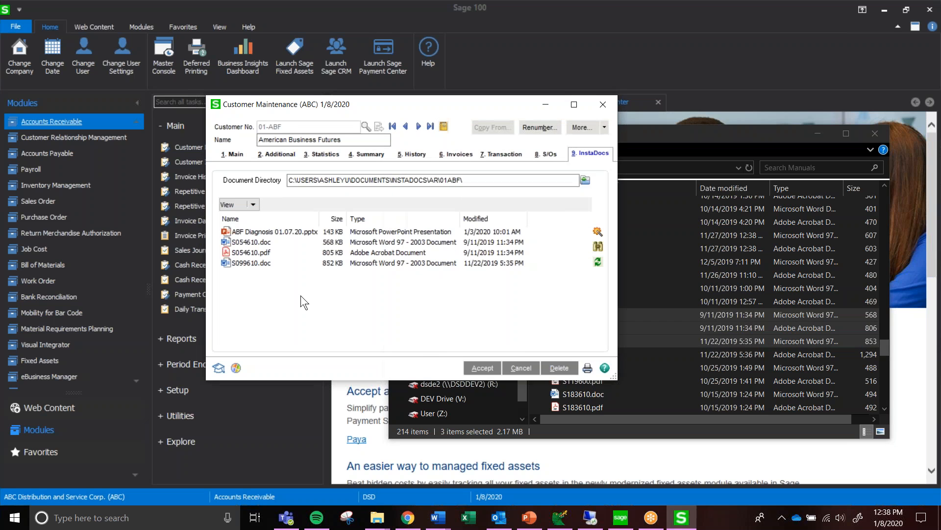
Tag S054610.doc, S054610.pdf and S099610.doc together with the template tag APPROVED
left_click(252, 243)
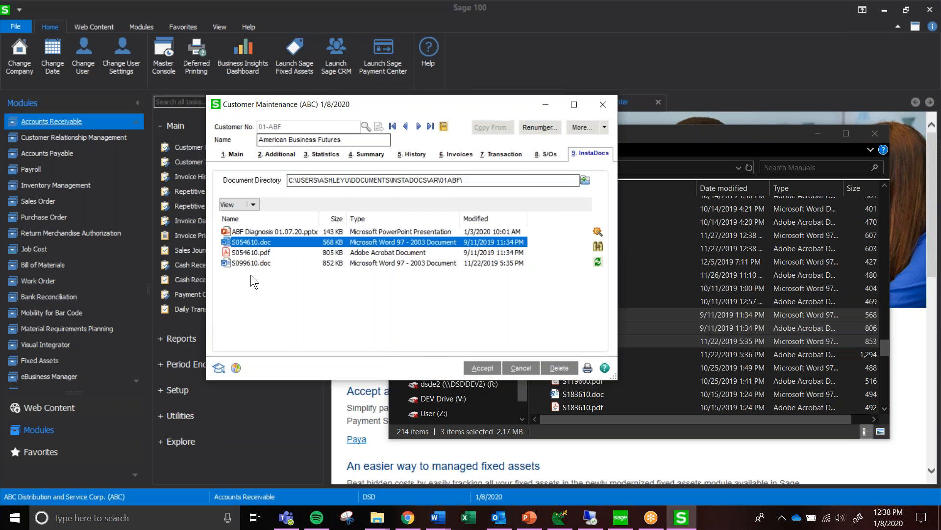
left_click(263, 253, "ctrl")
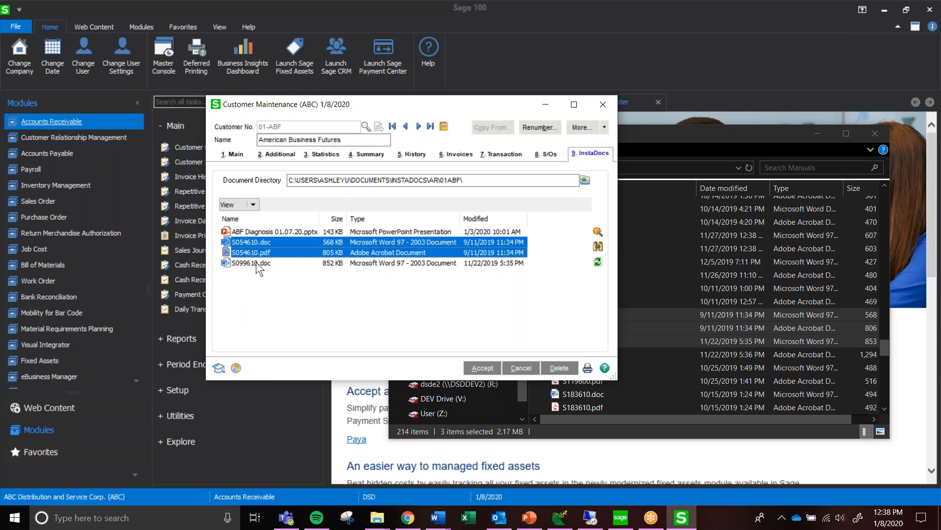
left_click(256, 262, "ctrl")
left_click(597, 232)
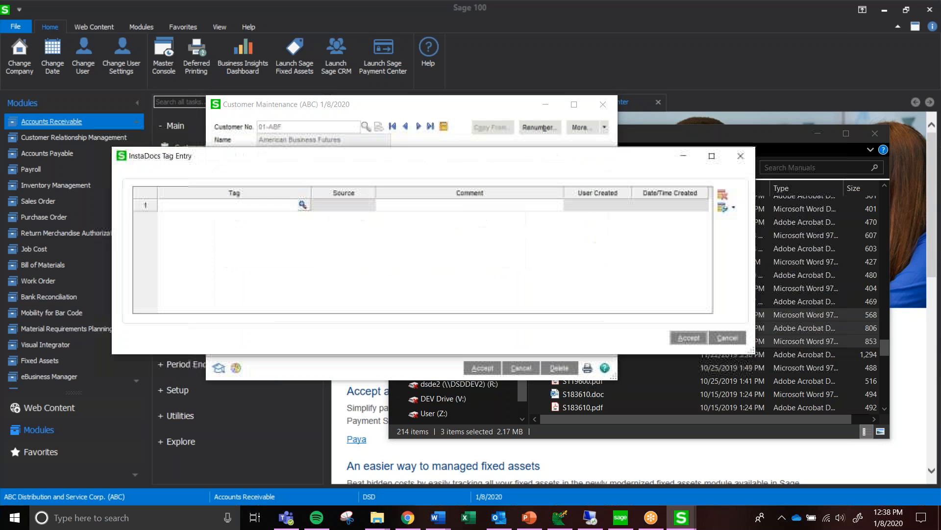
left_click(304, 202)
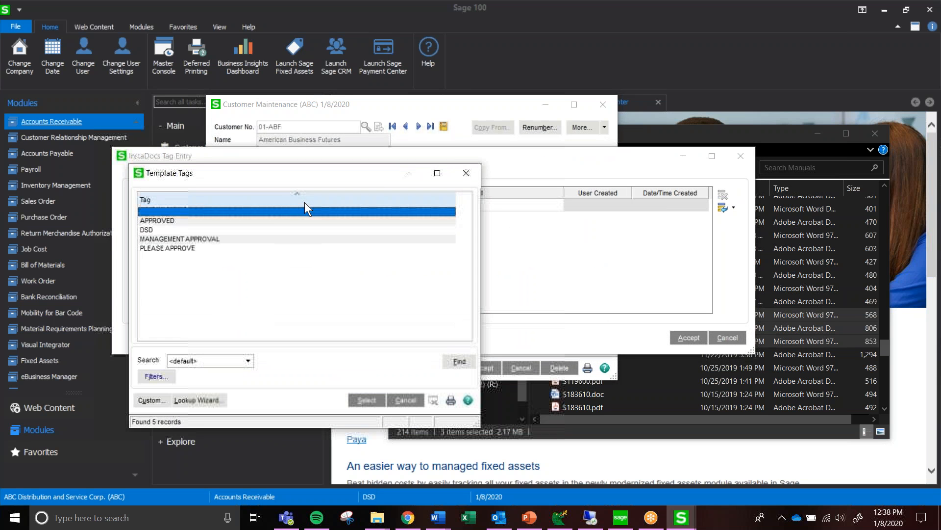
double_click(168, 220)
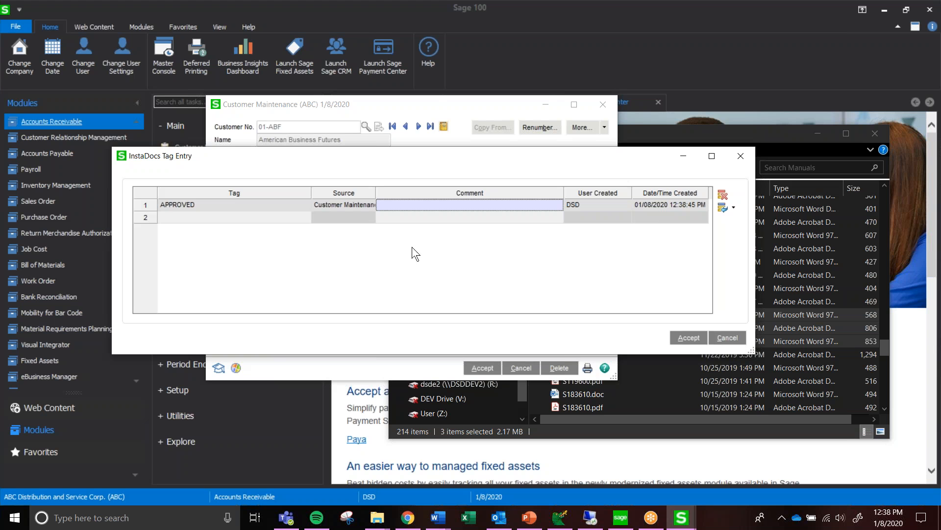
left_click(688, 339)
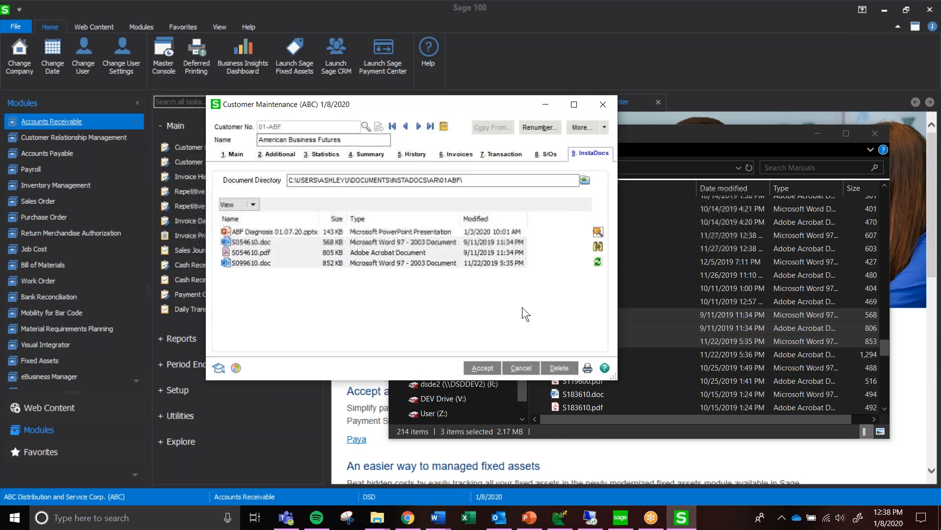
Check the tag entries of S099610.doc and S054610.pdf individually, closing each tag list
left_click(336, 264)
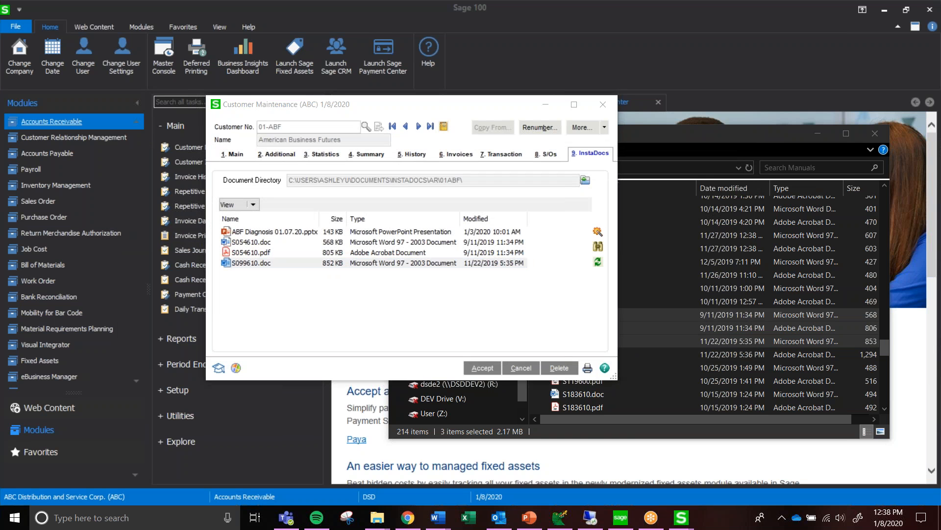
left_click(597, 229)
left_click(266, 206)
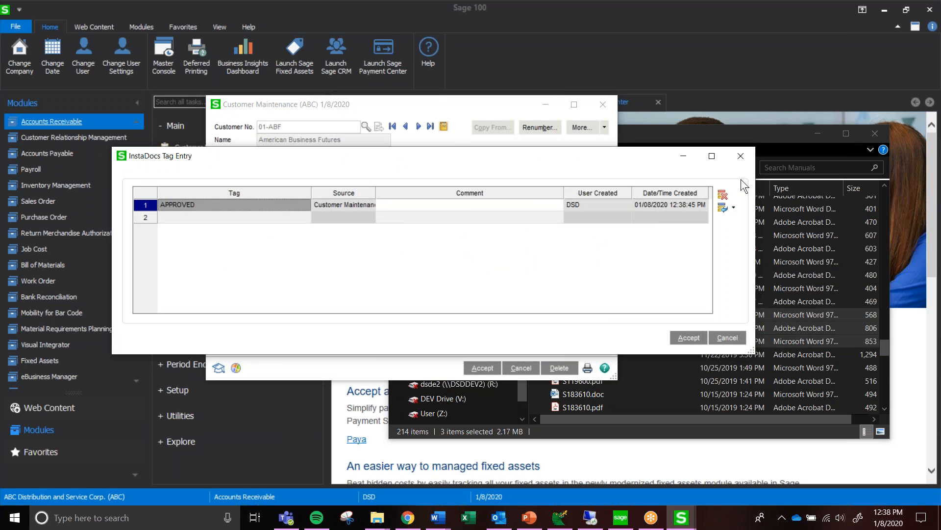
left_click(742, 156)
left_click(280, 253)
left_click(597, 230)
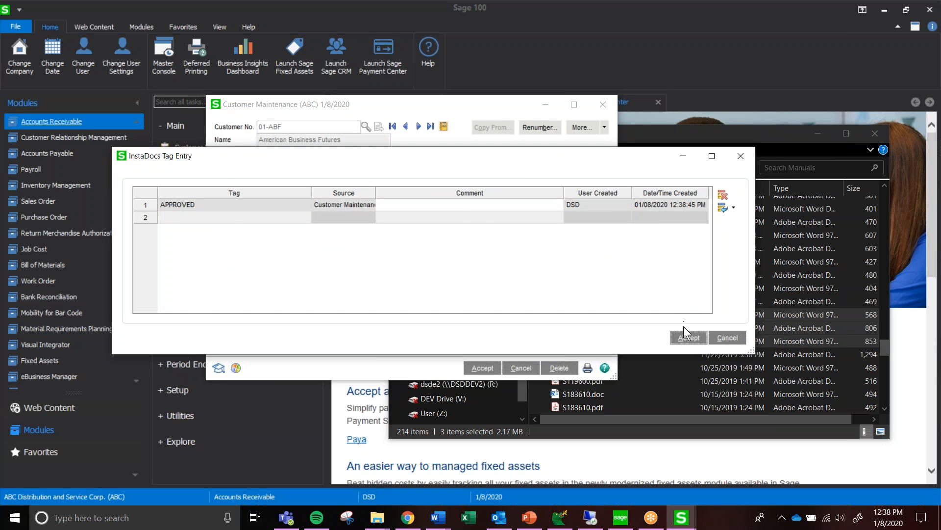
left_click(685, 337)
Look up the template tags for a second tag on S054610.pdf, try a free-text tag instead, erase it and accept the tag list
left_click(596, 235)
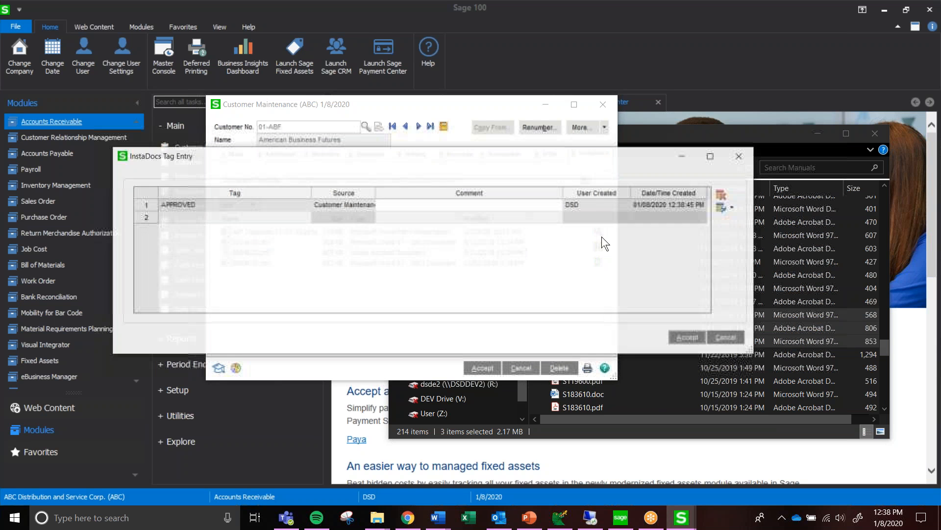
left_click(288, 217)
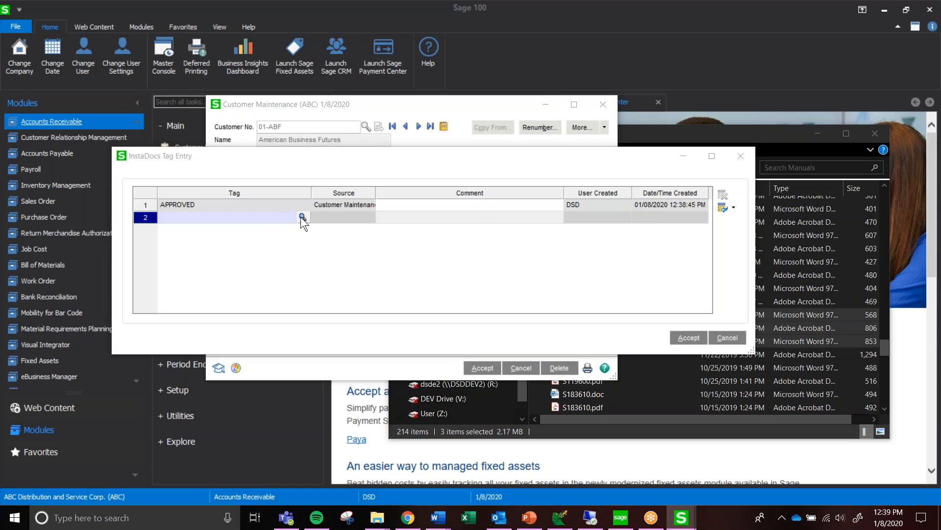
left_click(302, 217)
left_click(468, 173)
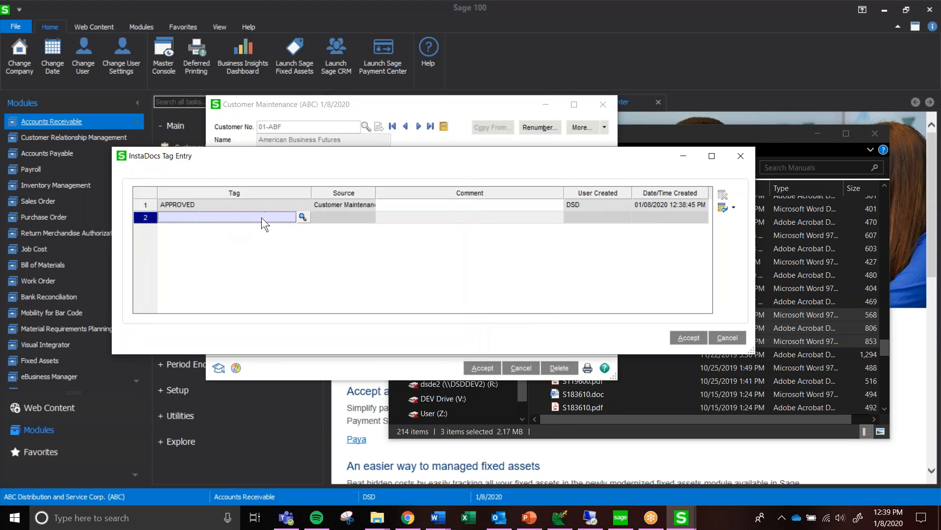
type("PLEASEALDSKFJ")
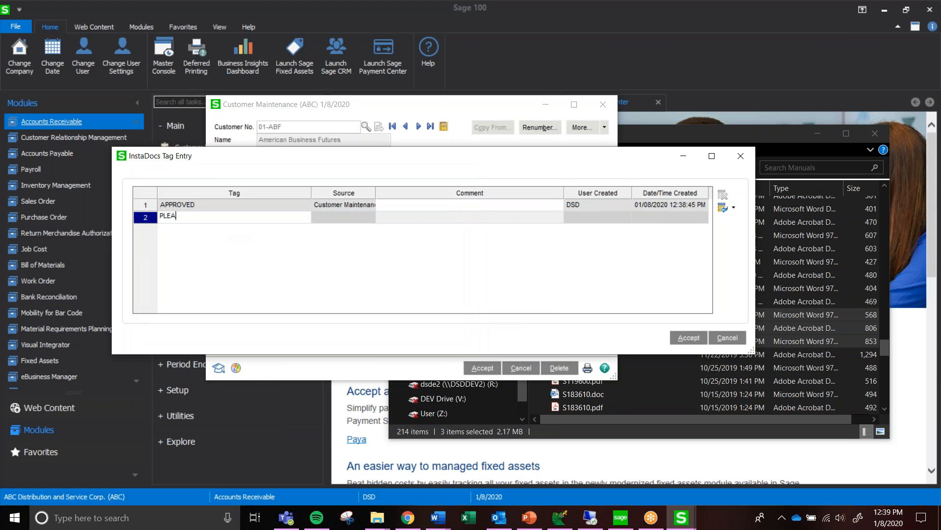
key("BackSpace")
key("BackSpace")
key("BackSpace")
key("BackSpace")
key("BackSpace")
key("BackSpace")
key("BackSpace")
key("BackSpace")
key("BackSpace")
key("BackSpace")
key("BackSpace")
key("BackSpace")
key("BackSpace")
left_click(689, 339)
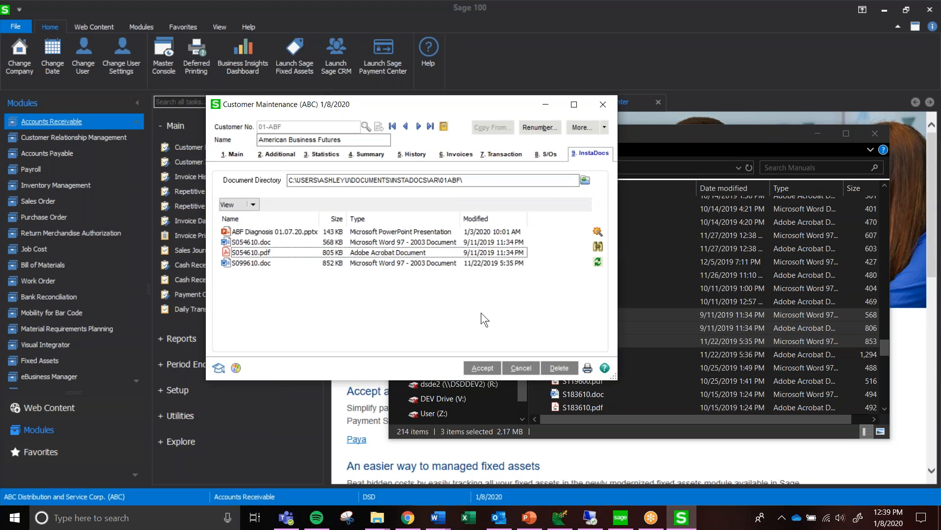
Open S054610.pdf from the customer's document list, look through its pages and close it
left_click(305, 263)
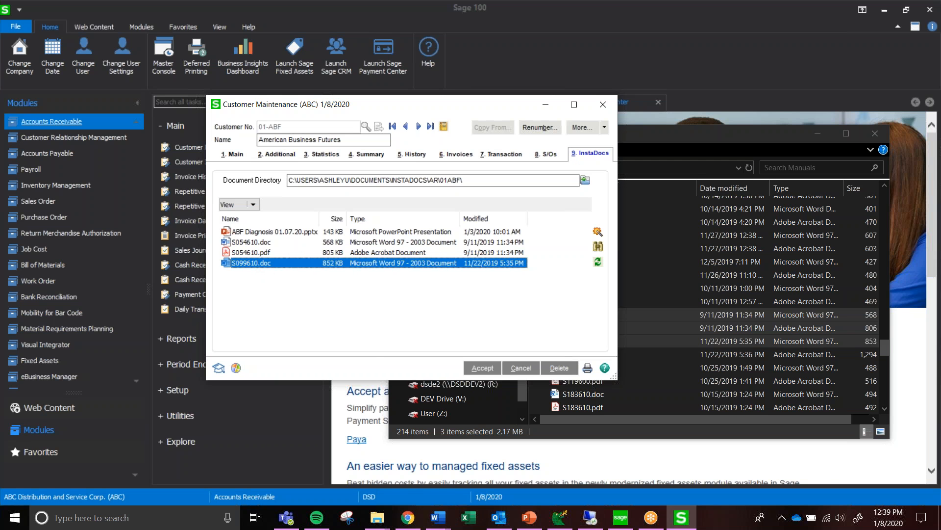
double_click(260, 252)
scroll(474, 242, "down", 15)
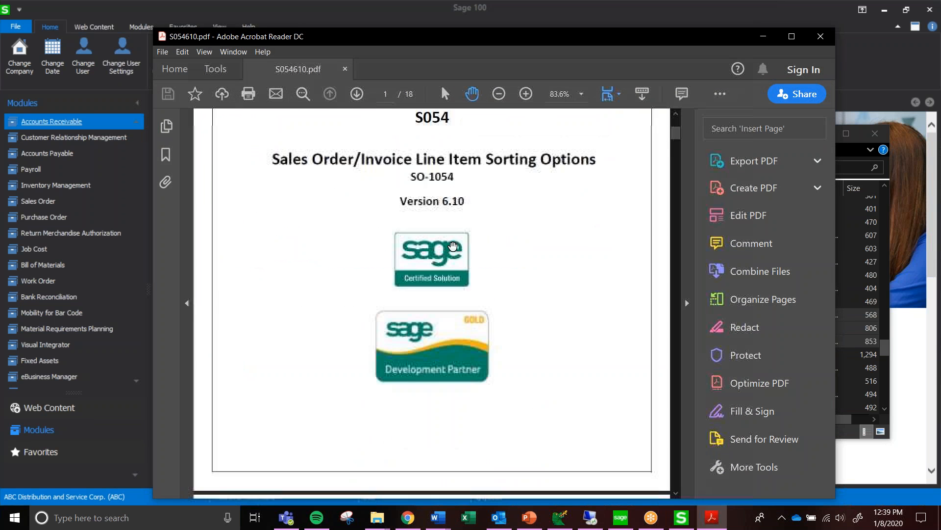
scroll(473, 243, "down", 5)
left_click(824, 36)
left_click(272, 314)
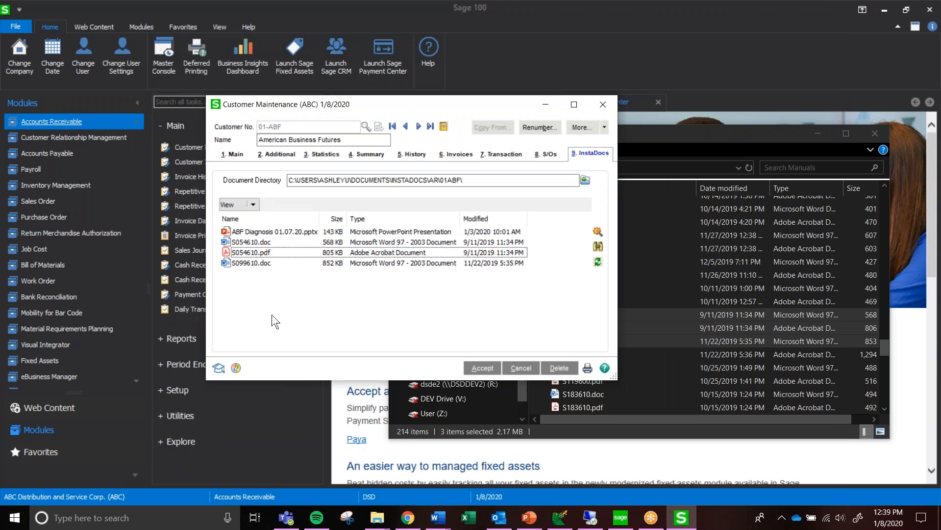
Accept the customer record and close Customer Maintenance
left_click(259, 253)
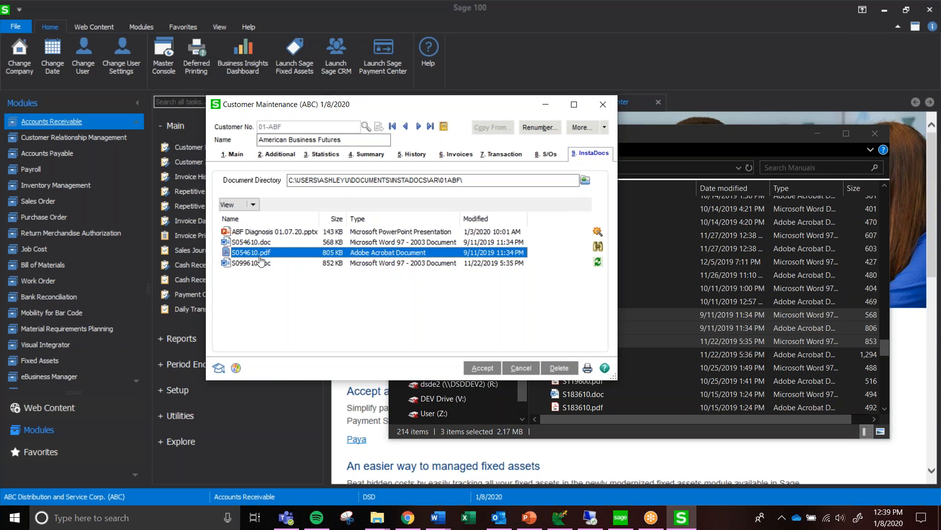
left_click(434, 283)
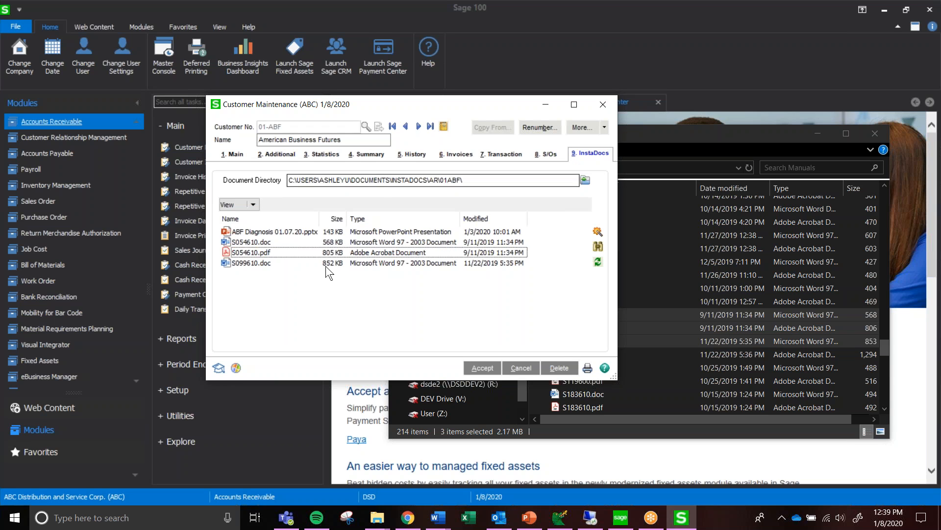
left_click(485, 368)
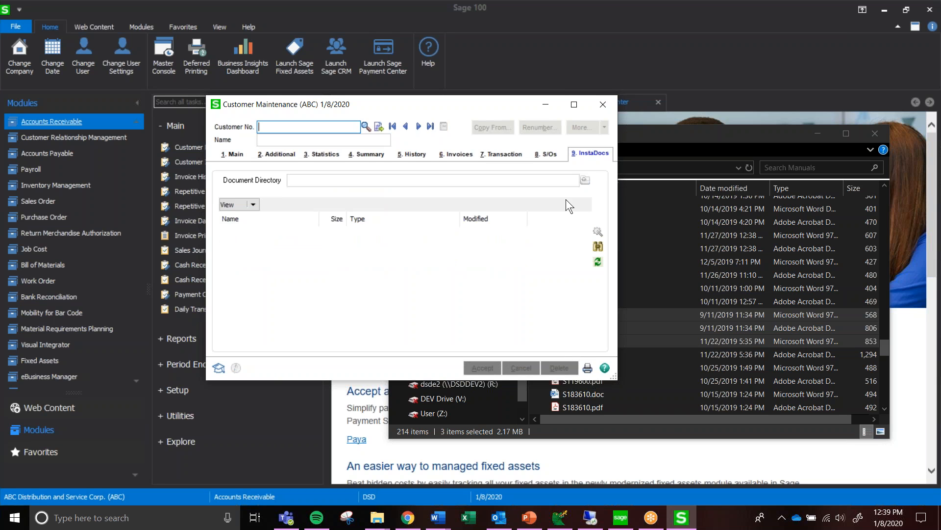
left_click(603, 104)
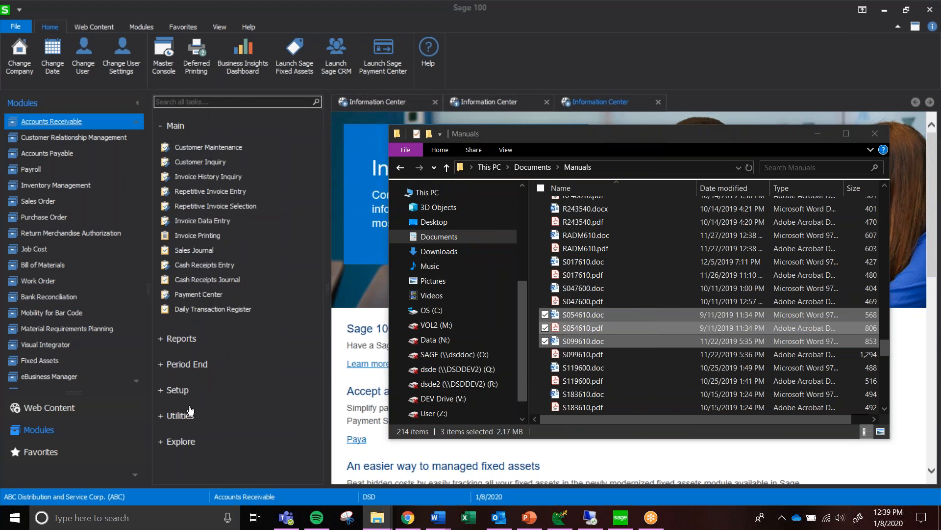
Expand the Accounts Receivable Setup and Utilities tasks, and open InstaDocs Setup Options
left_click(193, 391)
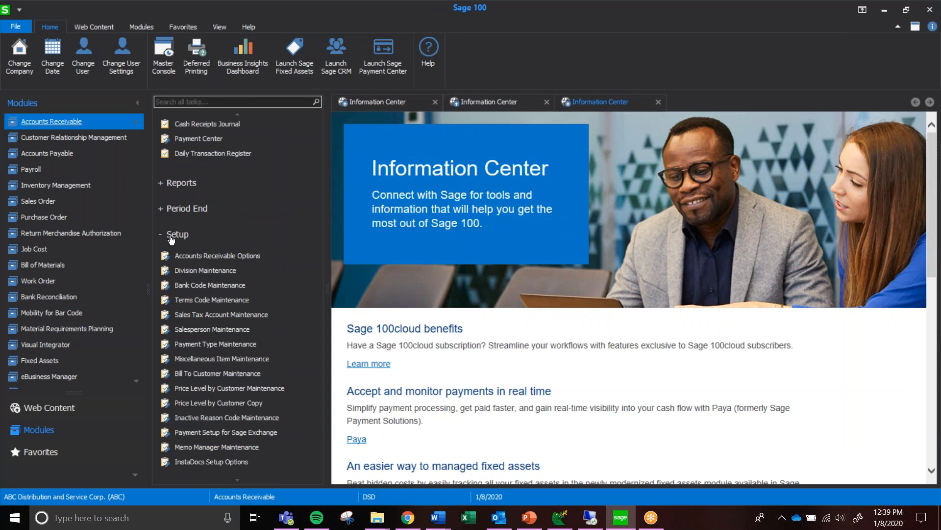
scroll(206, 441, "down", 2)
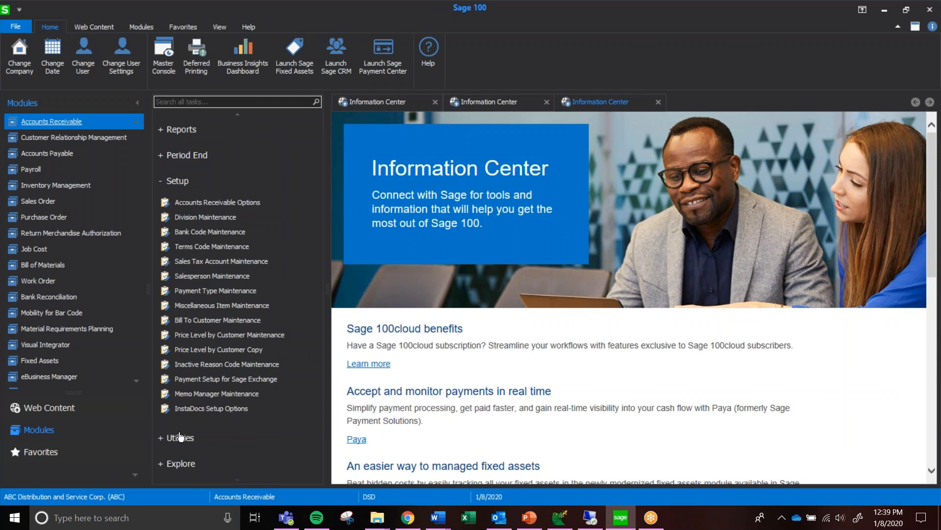
left_click(180, 437)
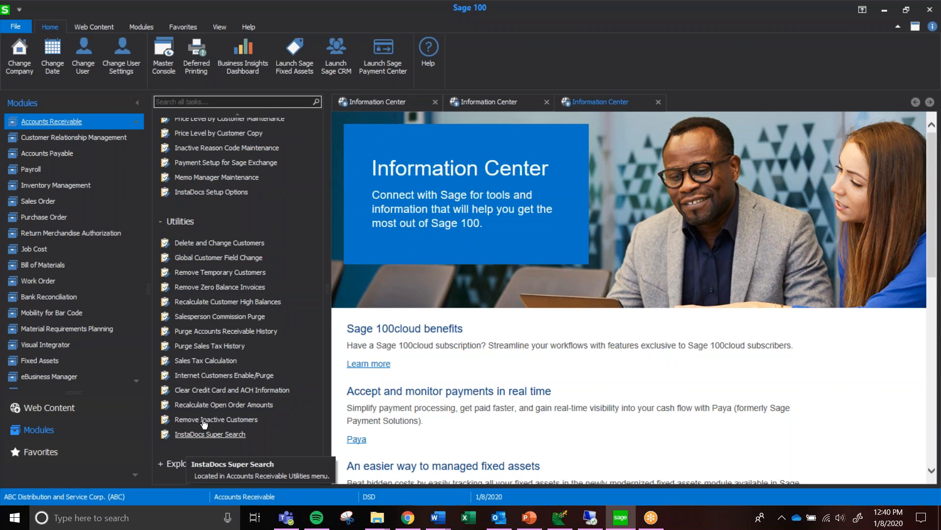
scroll(253, 382, "up", 2)
left_click(225, 265)
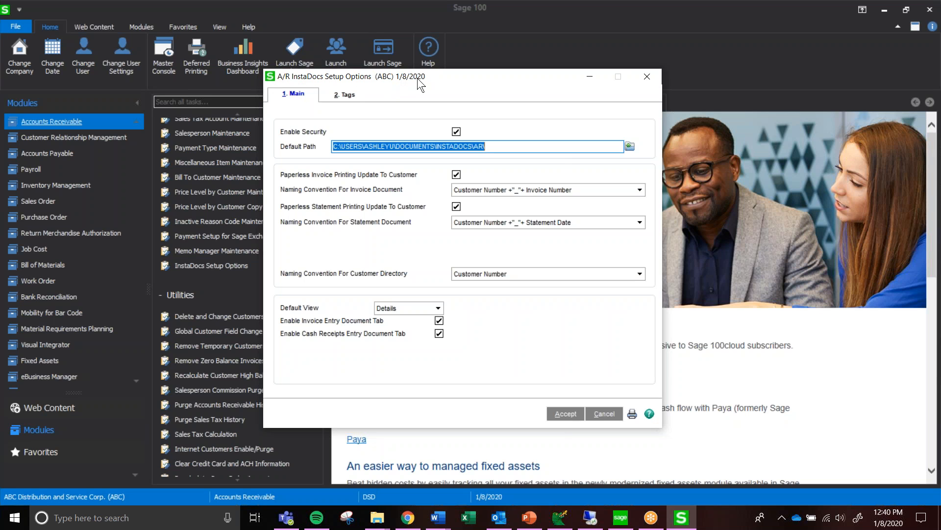
Review the main setup's default path and the naming conventions for the customer directory, keeping Customer Number
left_click(293, 99)
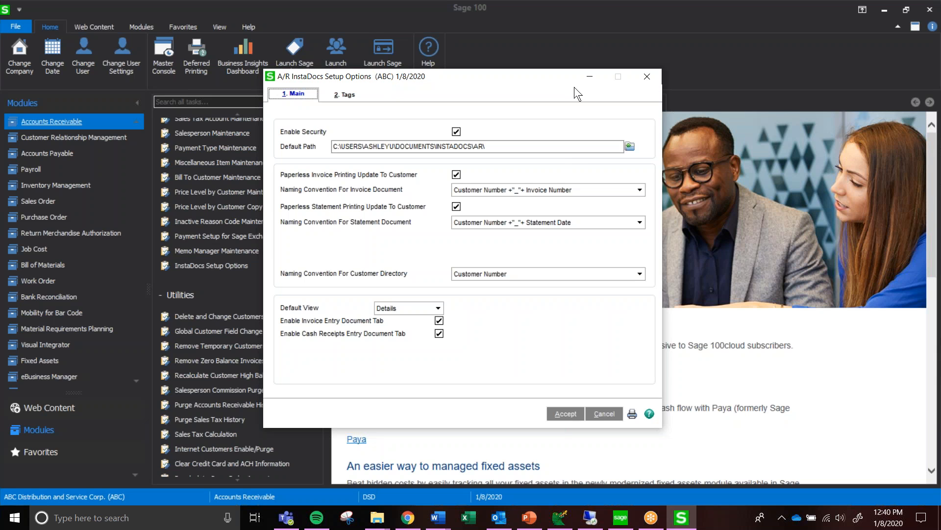
left_click_drag(499, 152, 320, 159)
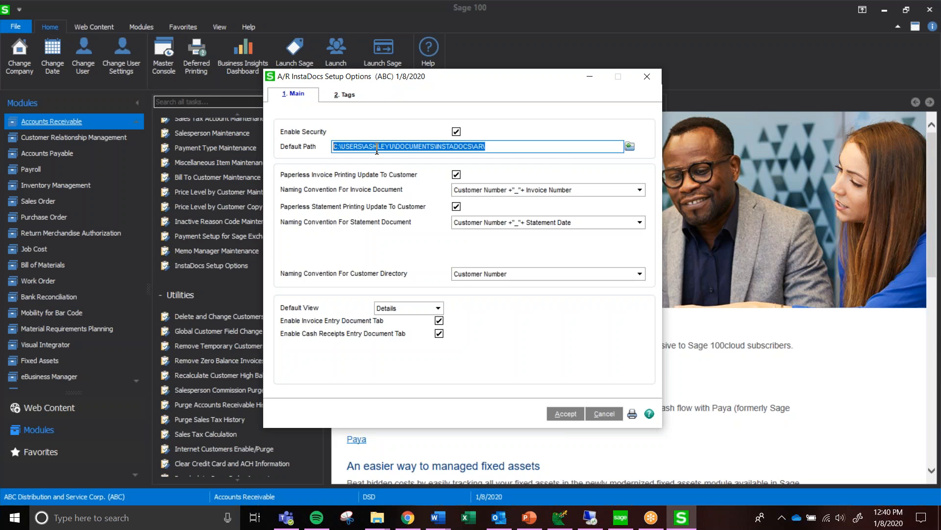
left_click(447, 148)
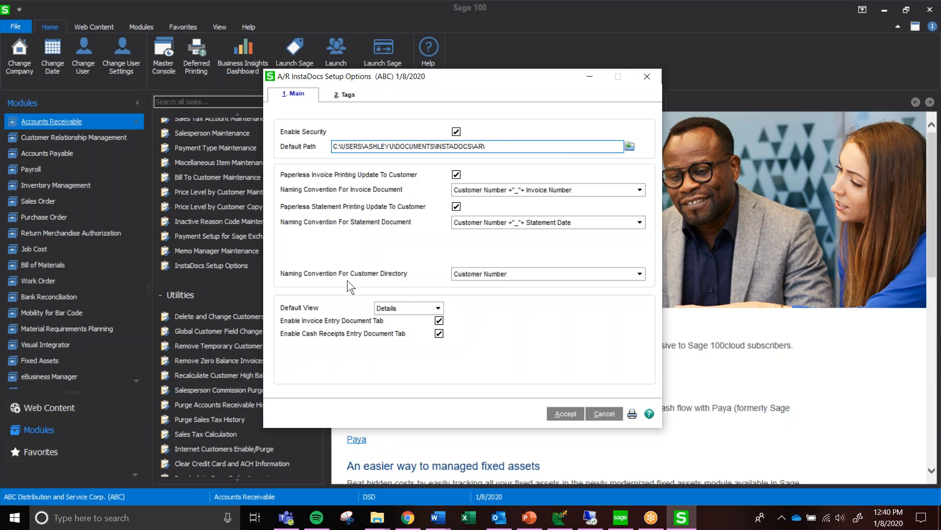
left_click(490, 274)
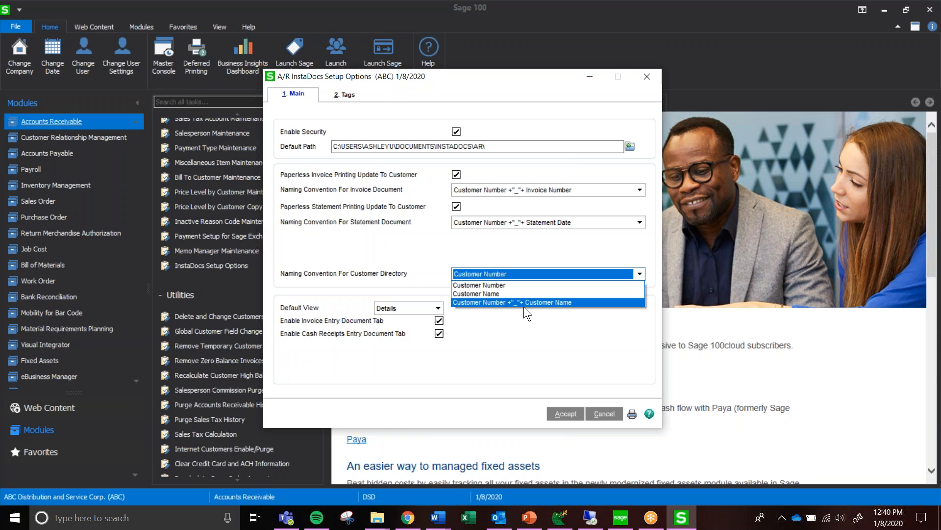
left_click(528, 287)
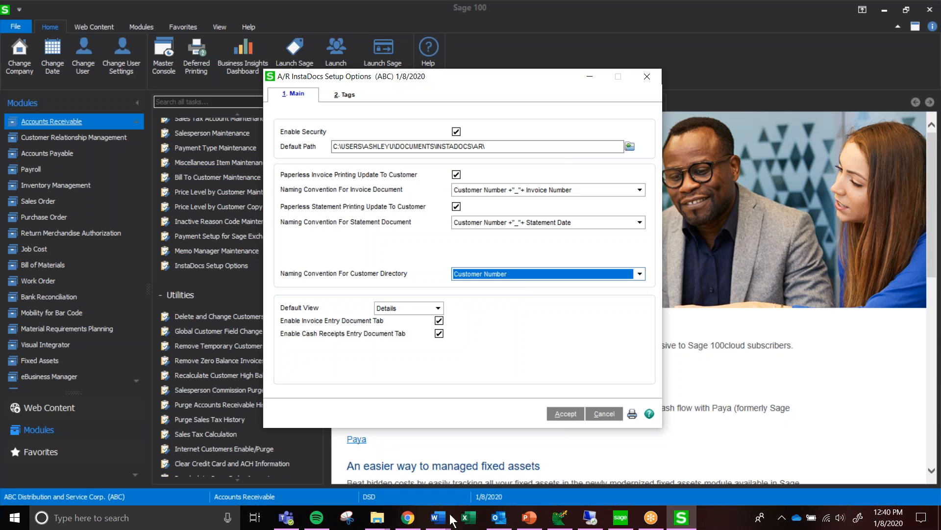
Switch to File Explorer, examine the customer folders in Documents > InstaDocs > AR, and return to the setup options
left_click(378, 519)
left_click(383, 518)
right_click(383, 517)
left_click(384, 452)
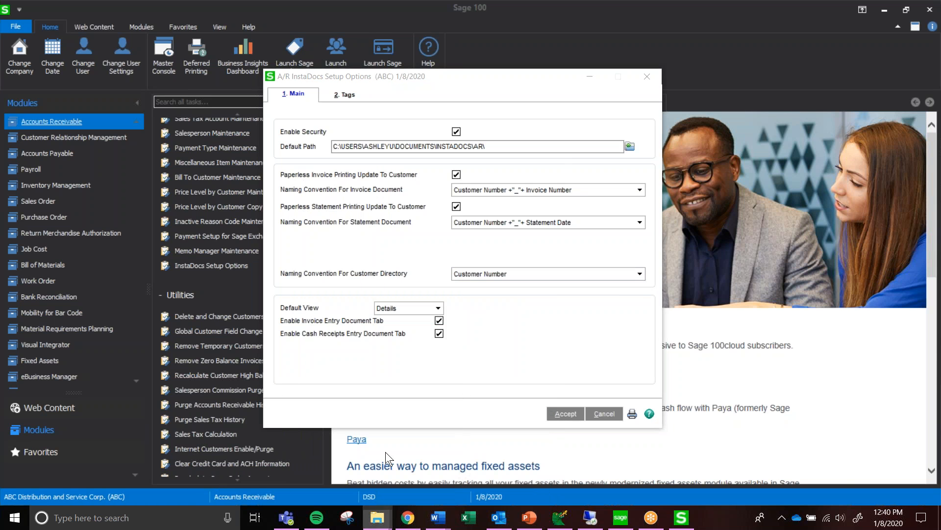
left_click(387, 245)
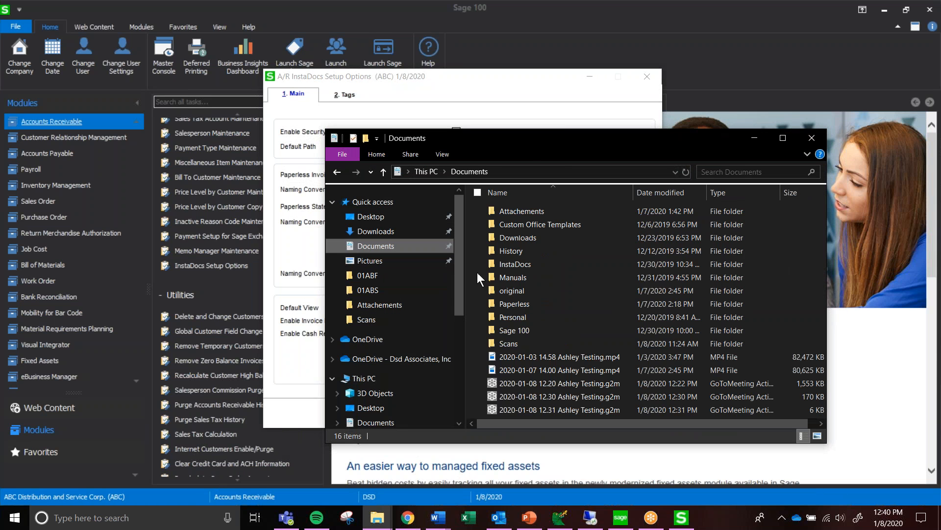
double_click(529, 260)
double_click(510, 226)
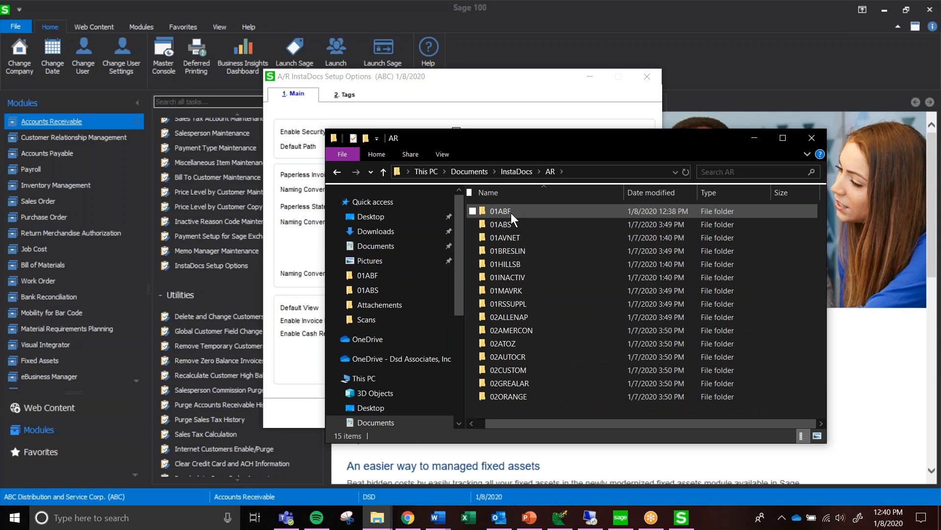
left_click(514, 250)
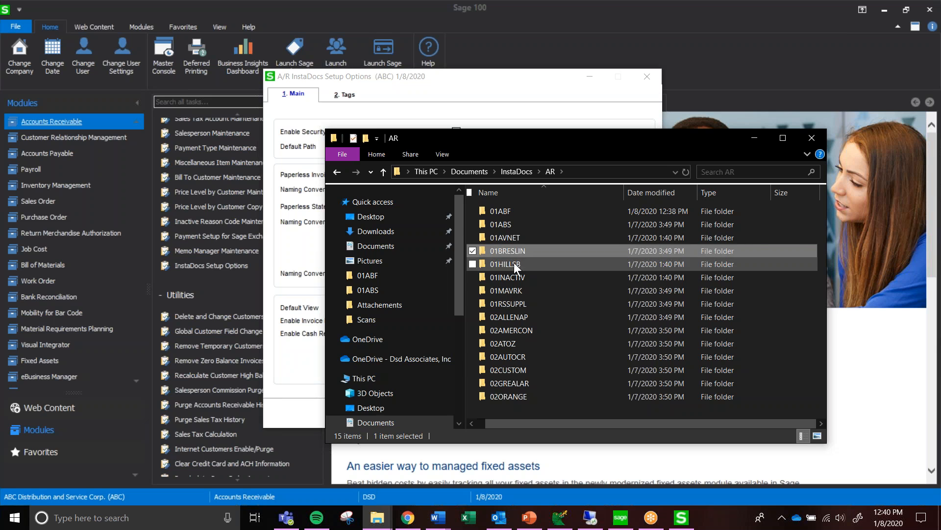
left_click(514, 303)
left_click(508, 110)
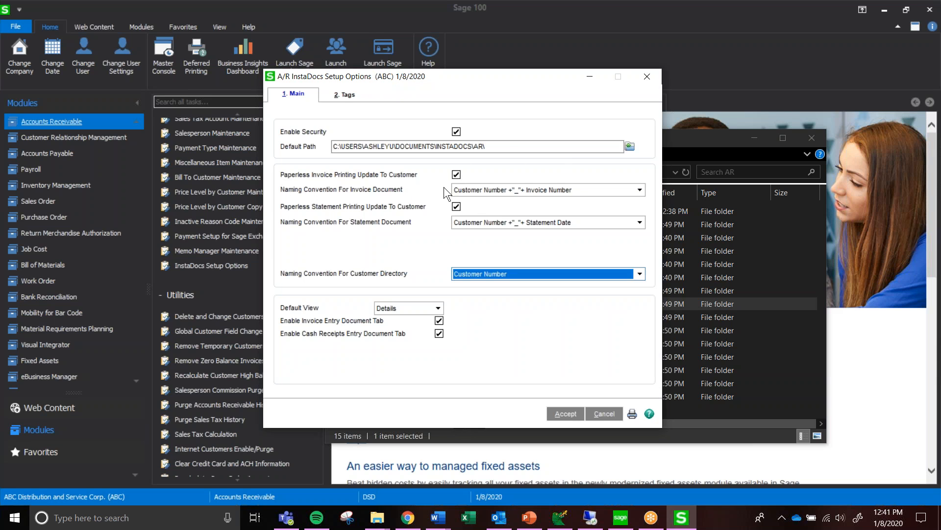
Review the naming conventions for invoice documents, keeping Customer Number + "_" + Invoice Number
left_click(489, 192)
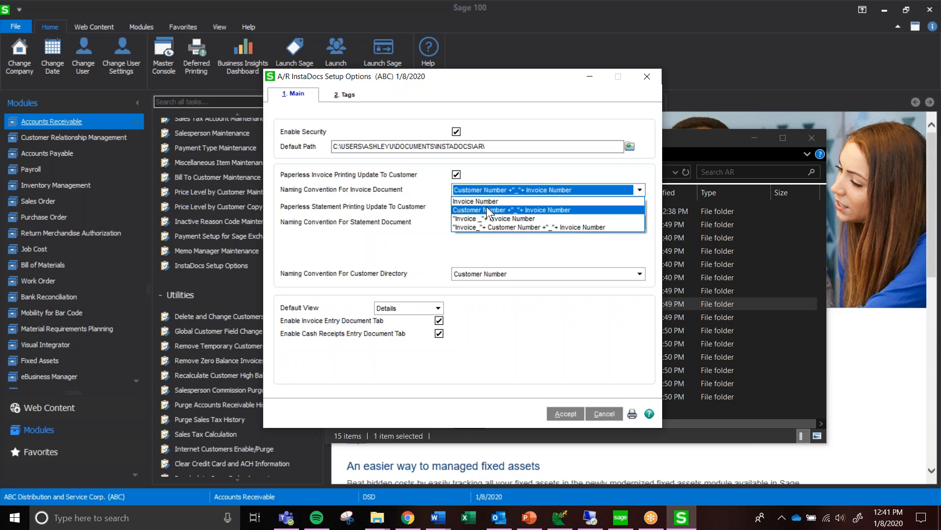
left_click(485, 209)
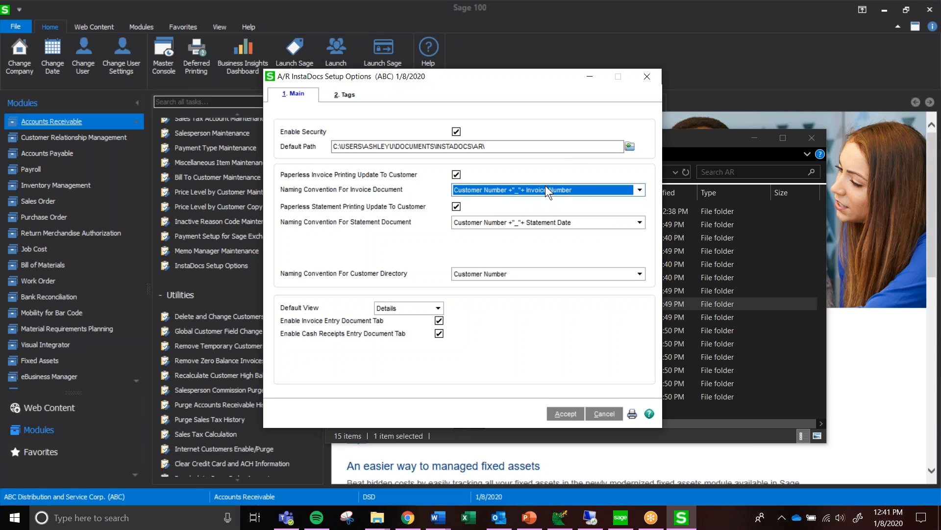
left_click(483, 189)
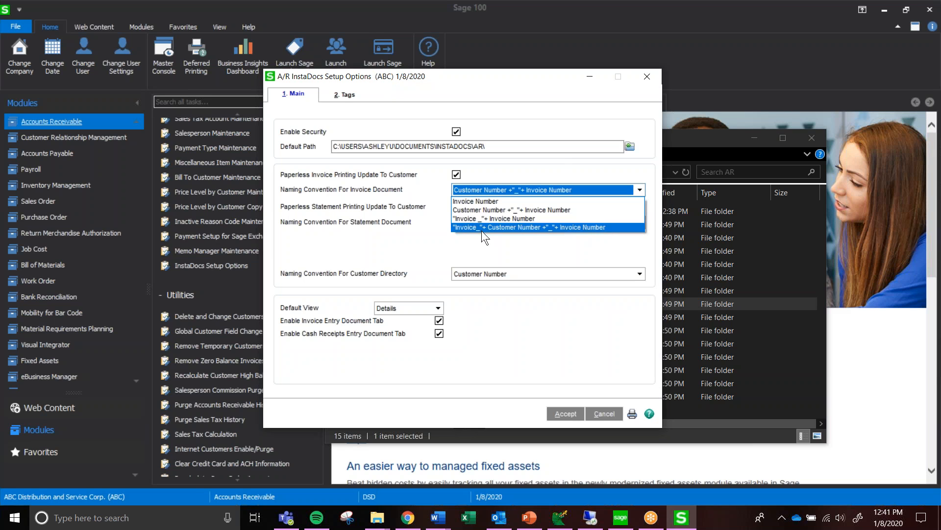
left_click(393, 207)
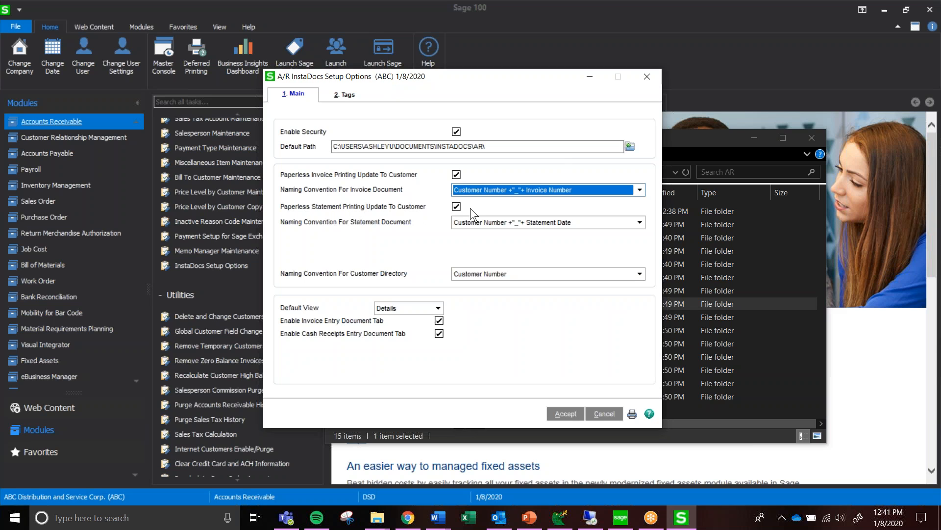
Review the statement document naming conventions and default view choices, keeping Customer Number + "_" + Statement Date and Details
left_click(467, 223)
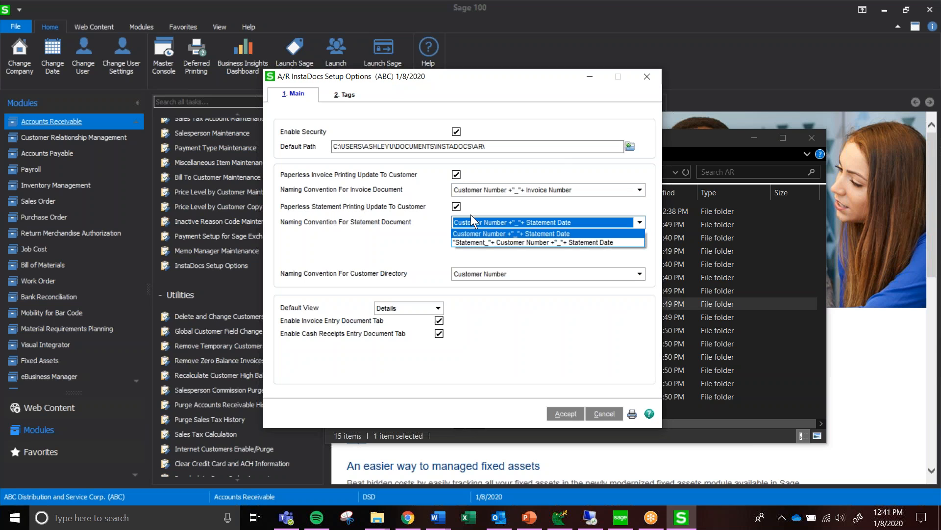
left_click(459, 233)
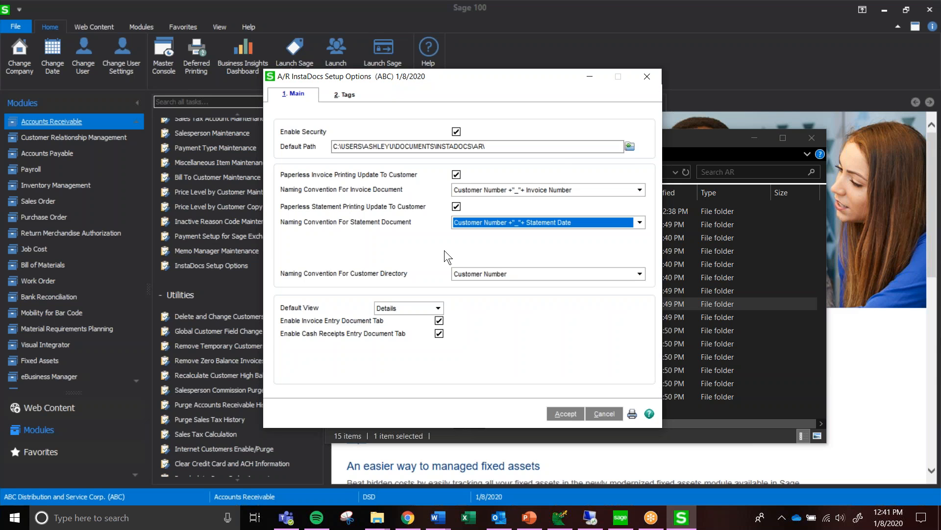
left_click(407, 308)
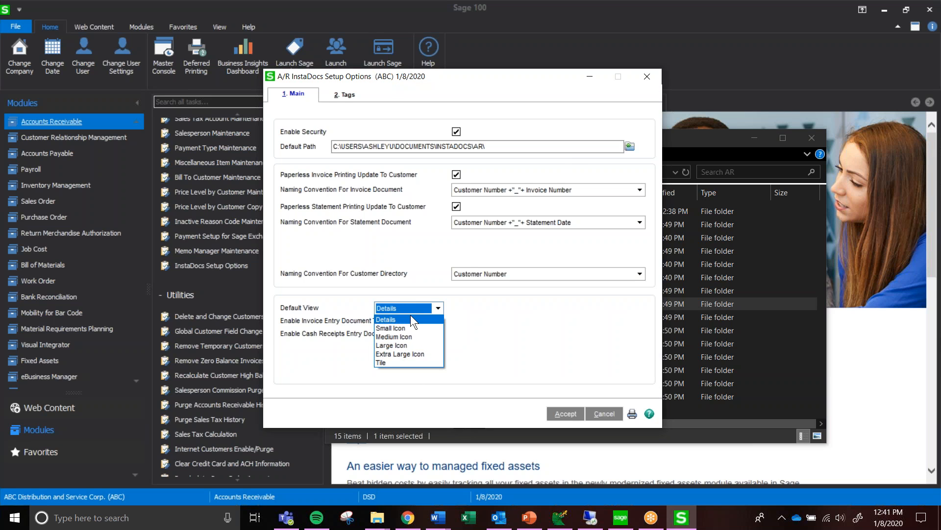
left_click(405, 317)
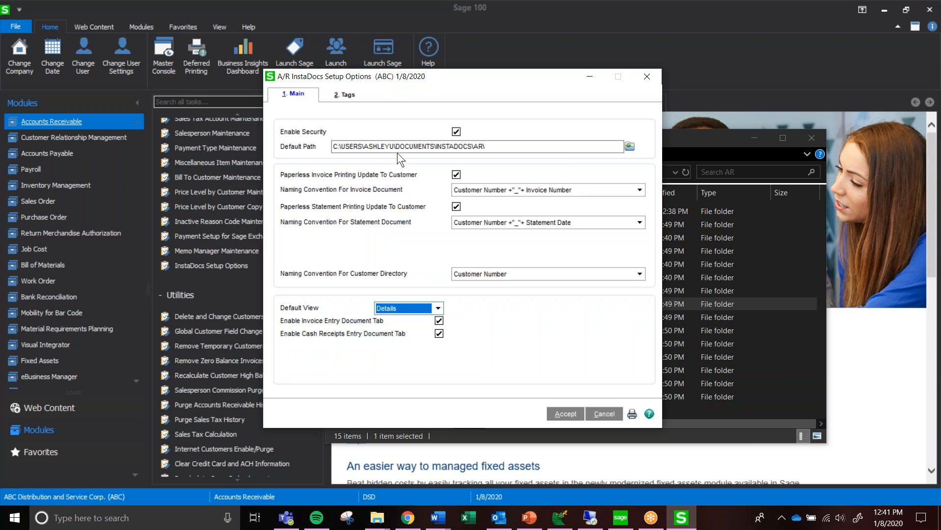
Review the template tags for document tagging, and accept the InstaDocs setup options
left_click(343, 95)
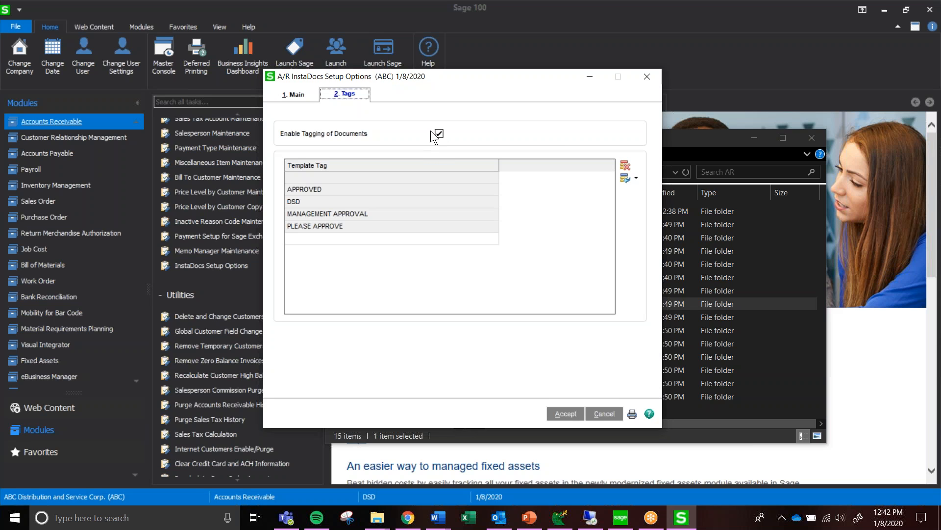
left_click(324, 180)
left_click(340, 190)
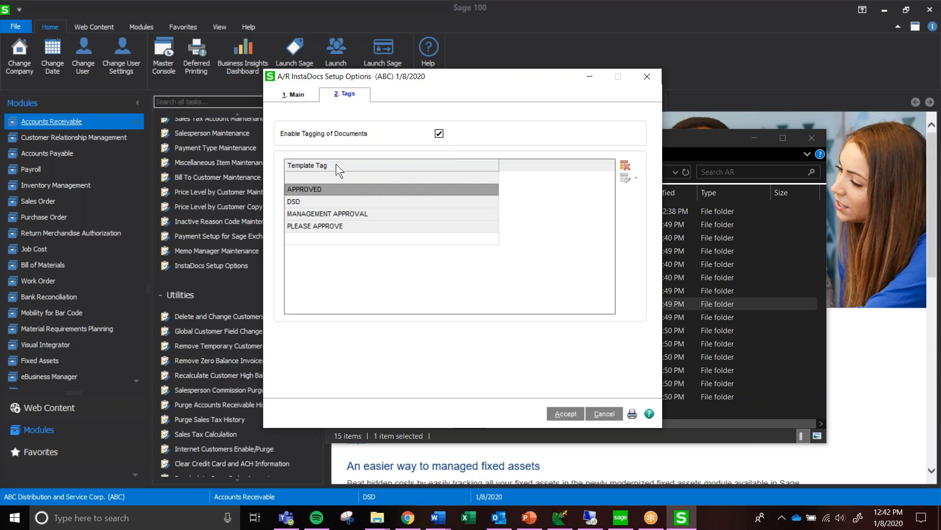
left_click(327, 238)
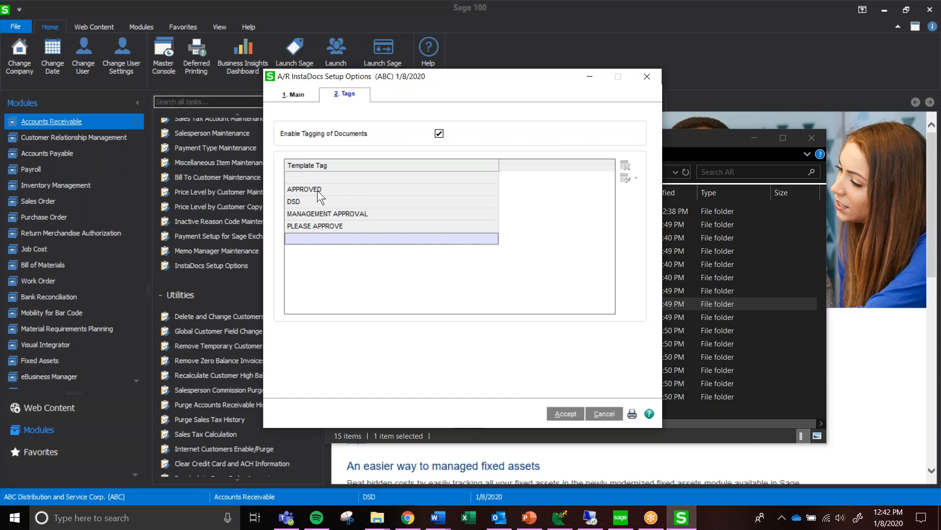
left_click(567, 414)
Open Invoice Data Entry in the Accounts Payable module and choose the vendor Anders Auto Repair
scroll(69, 252, "up", 1)
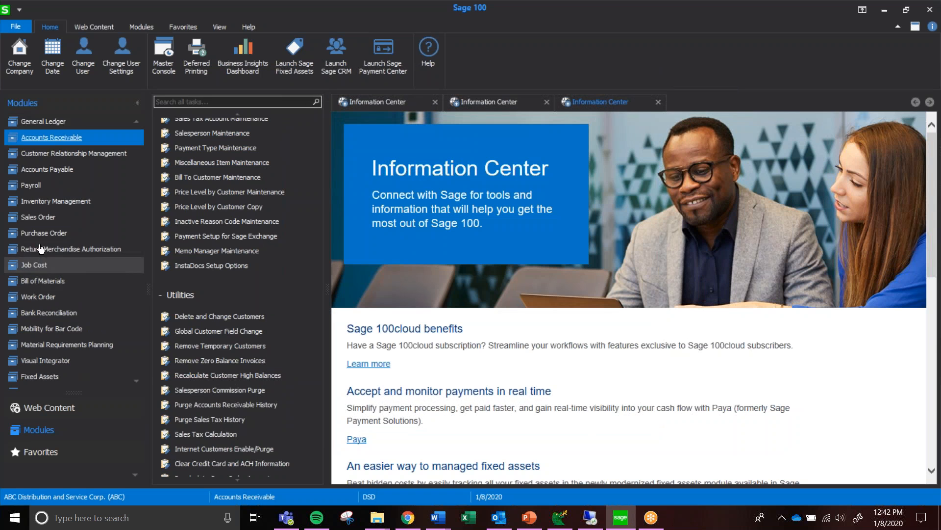
scroll(71, 251, "up", 2)
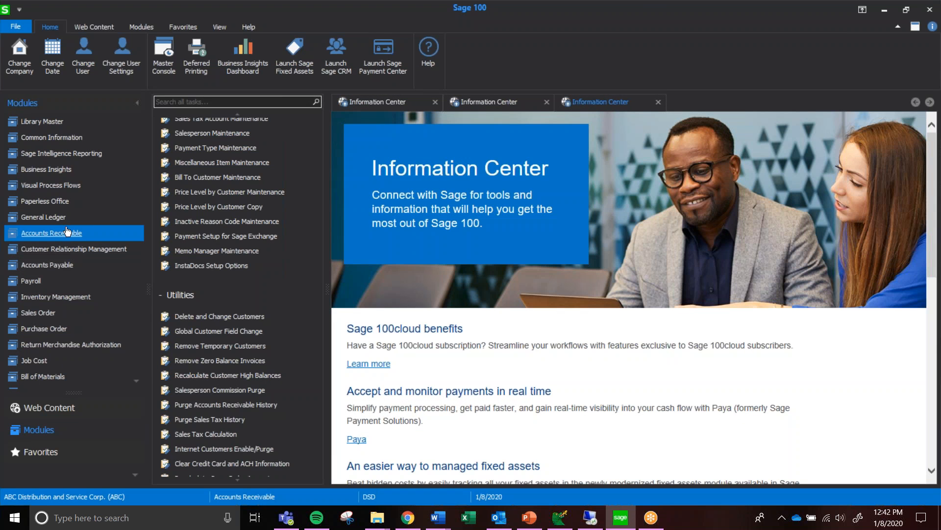
left_click(63, 266)
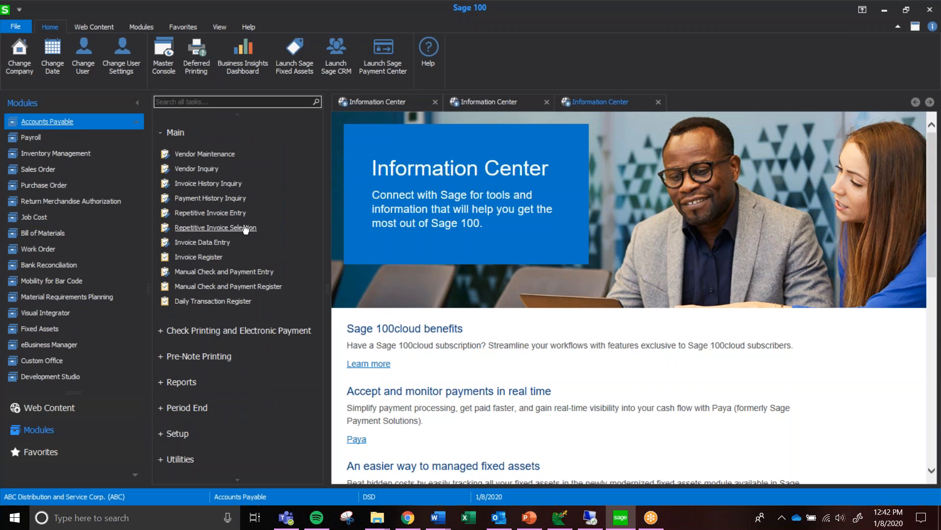
left_click(212, 243)
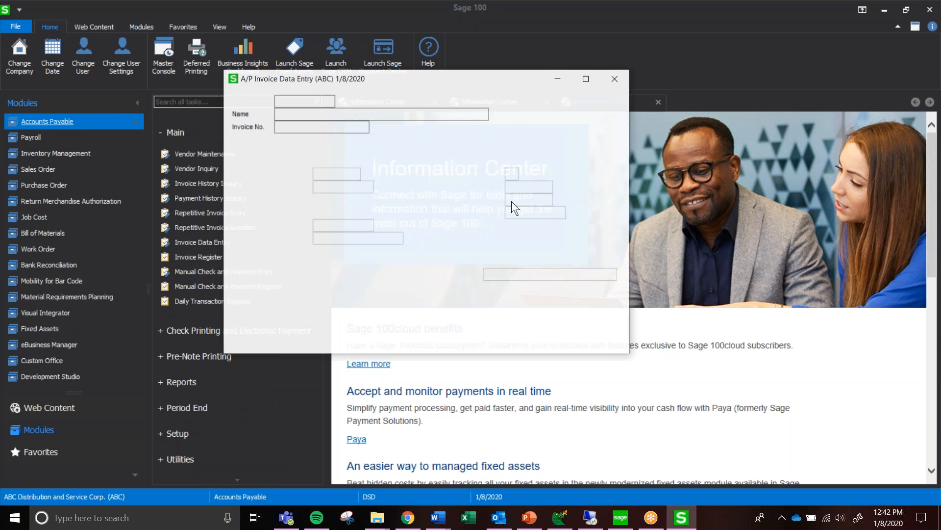
left_click(344, 100)
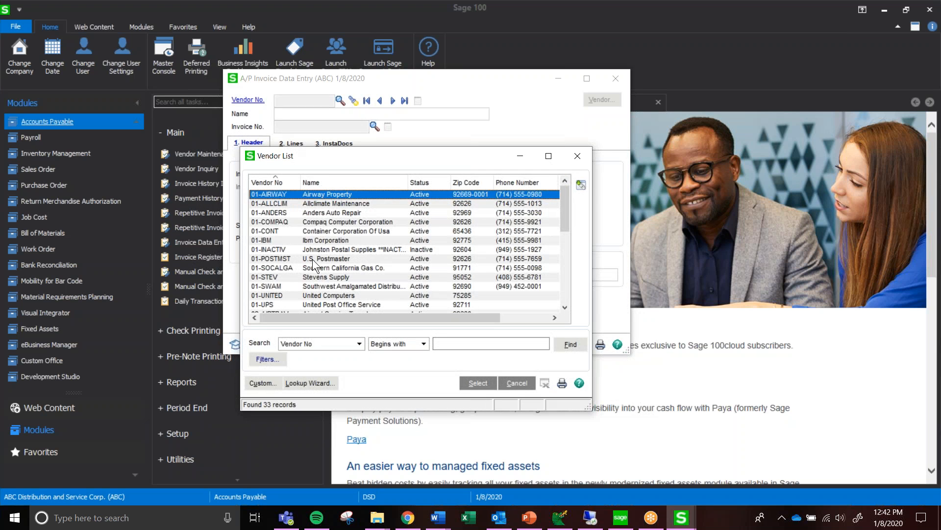
double_click(278, 213)
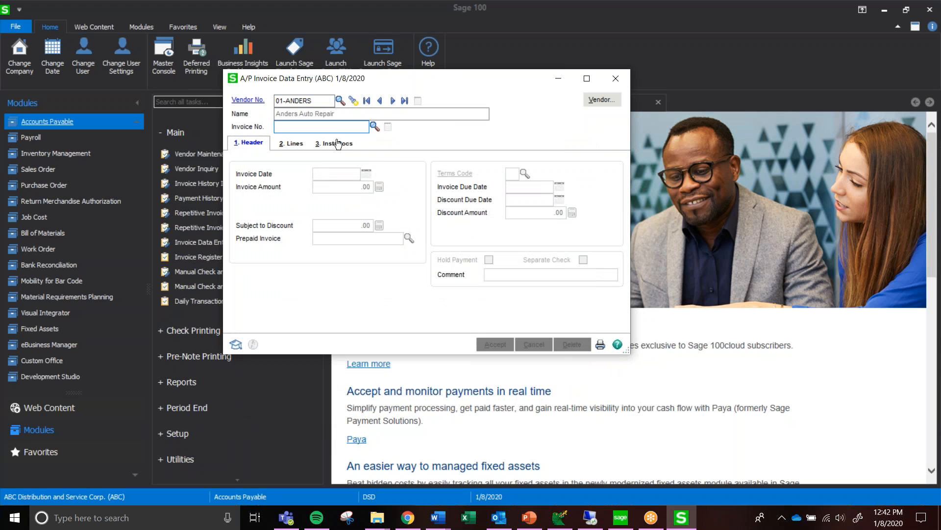
Enter invoice number 50050 with an invoice amount of 100, and show its distribution lines
type("70050")
key("BackSpace")
key("BackSpace")
key("BackSpace")
key("BackSpace")
key("BackSpace")
type("50050")
key("Tab")
key("Tab")
type("100")
key("Tab")
left_click(293, 148)
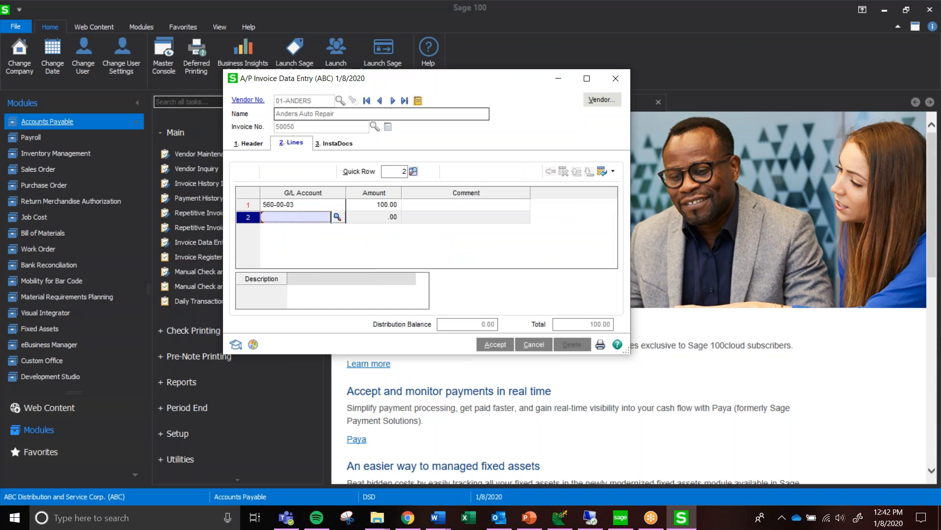
Attach invoice 50050.pdf from the Scans folder in File Explorer to the invoice's InstaDocs document list
left_click(332, 145)
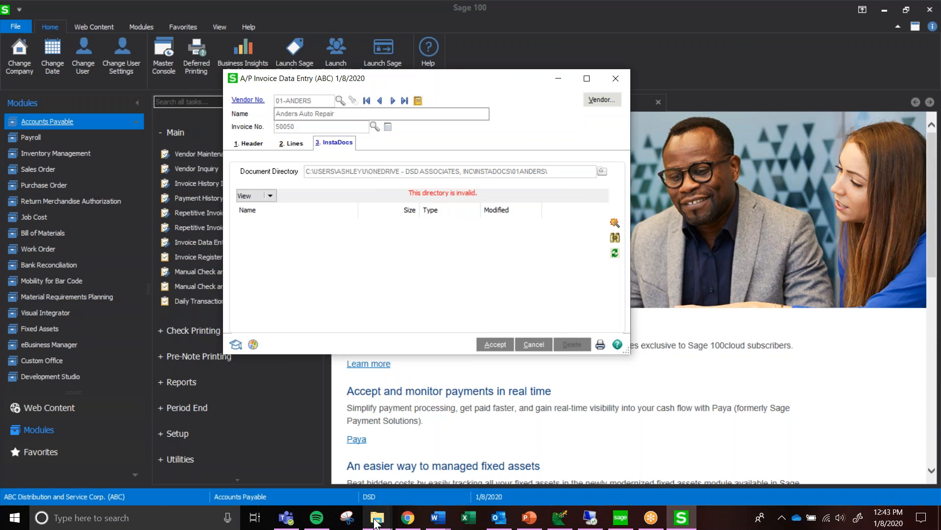
mouse_move(375, 522)
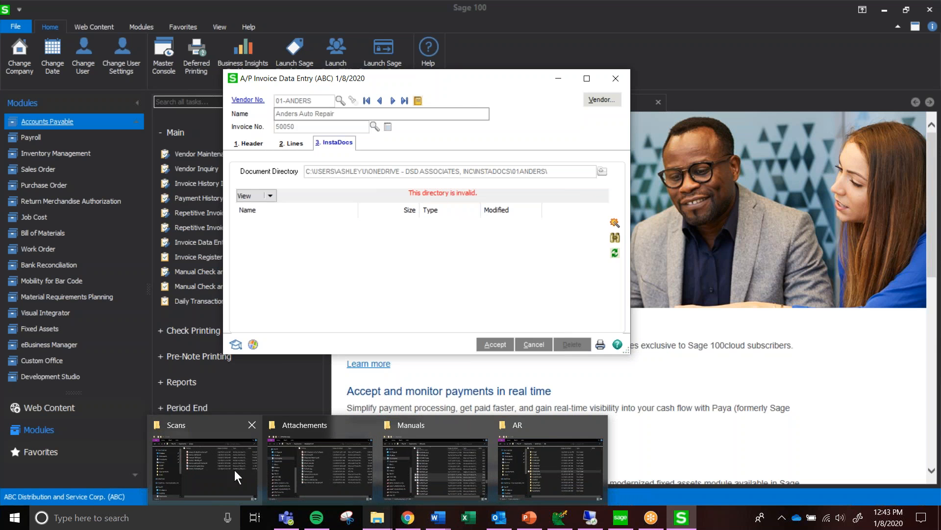
left_click(235, 470)
left_click_drag(606, 105, 708, 64)
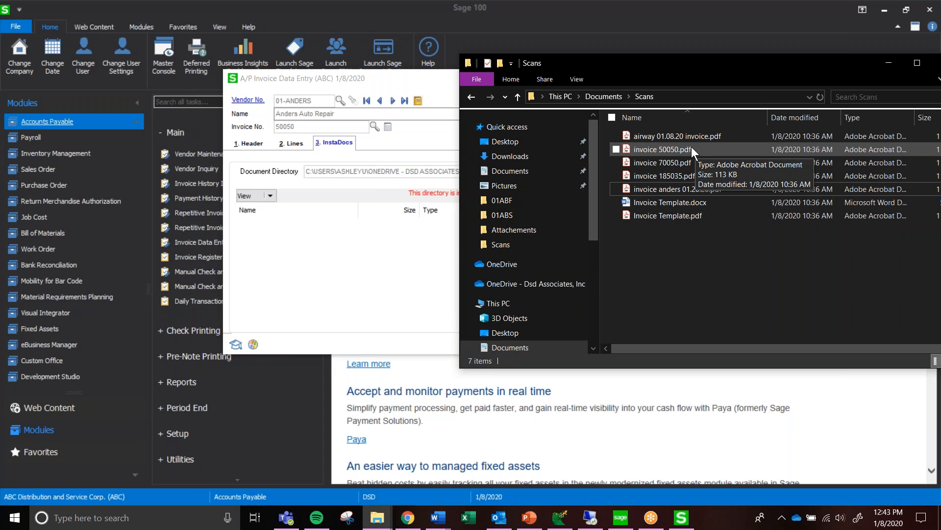
left_click_drag(690, 146, 369, 272)
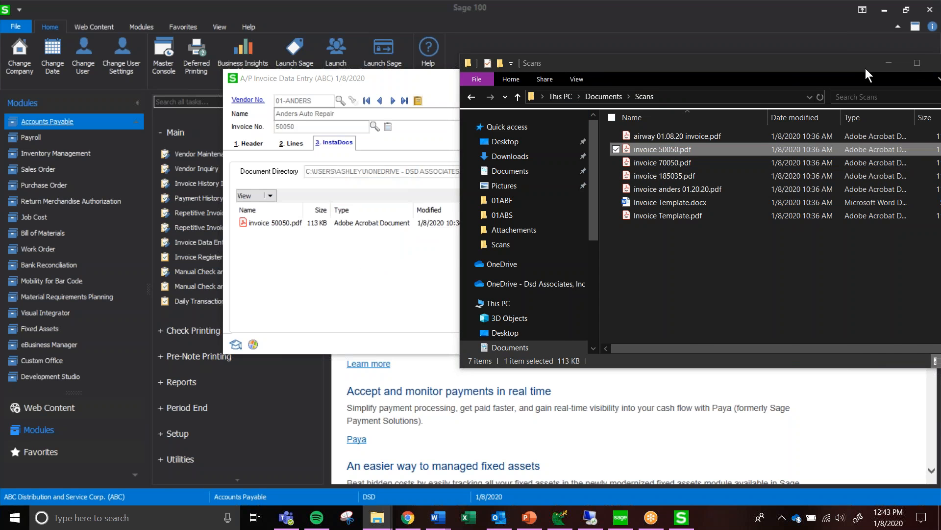
left_click(888, 63)
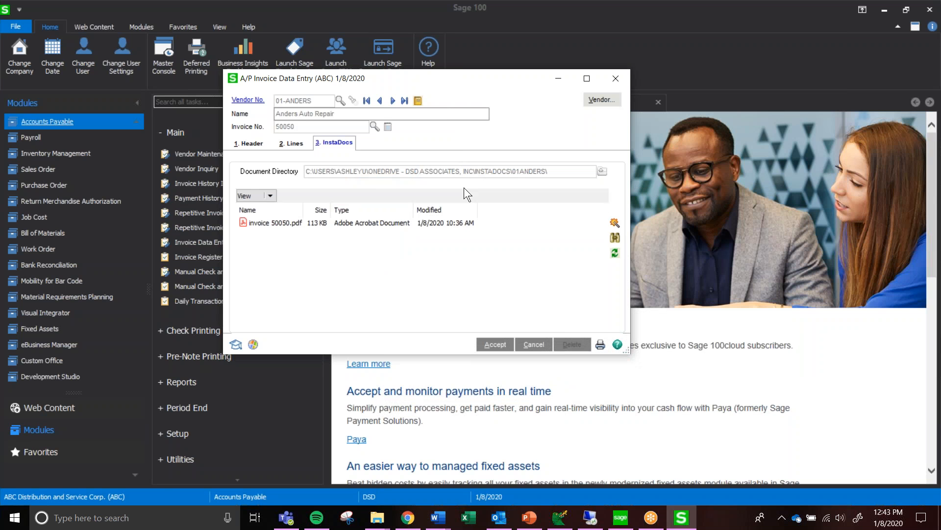
Examine the tag, source, user and creation time of invoice 50050.pdf in its tag entry, accept it and reselect the document
left_click(349, 225)
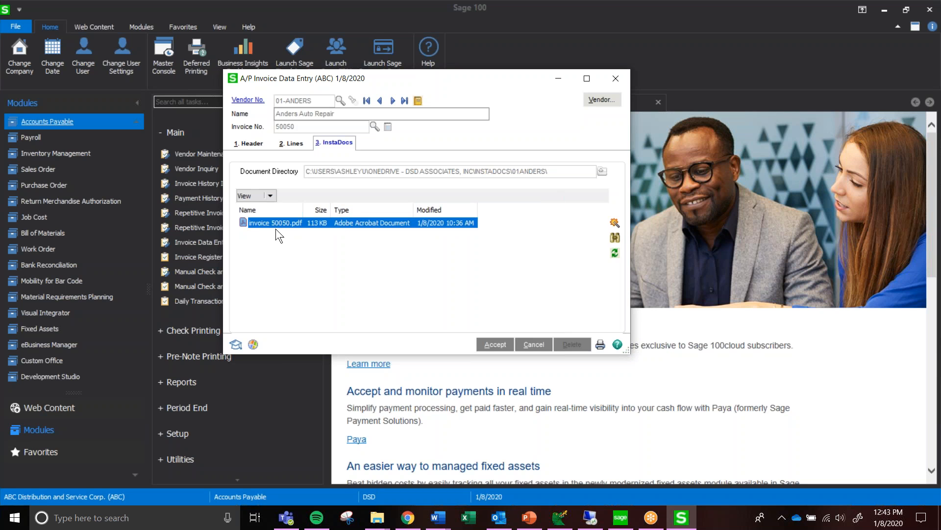
left_click(615, 223)
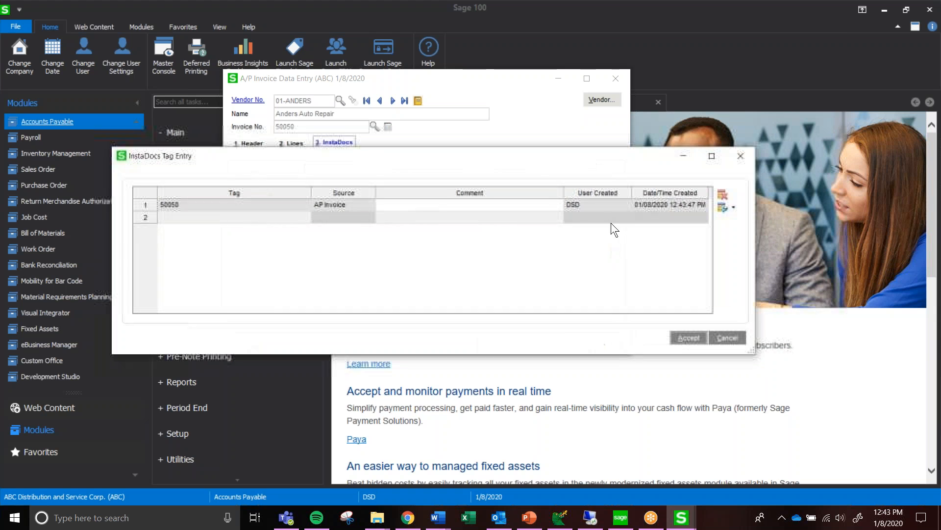
left_click(175, 210)
left_click_drag(352, 160, 367, 276)
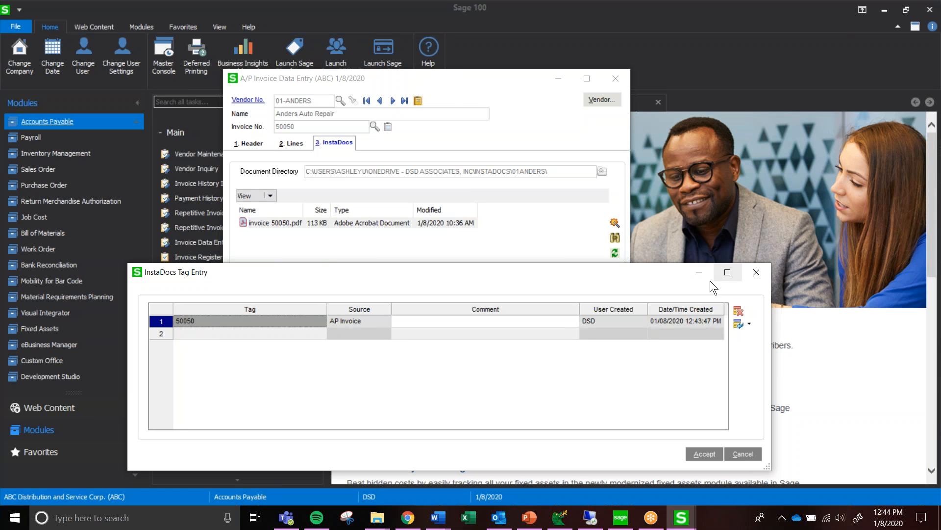
left_click(359, 323)
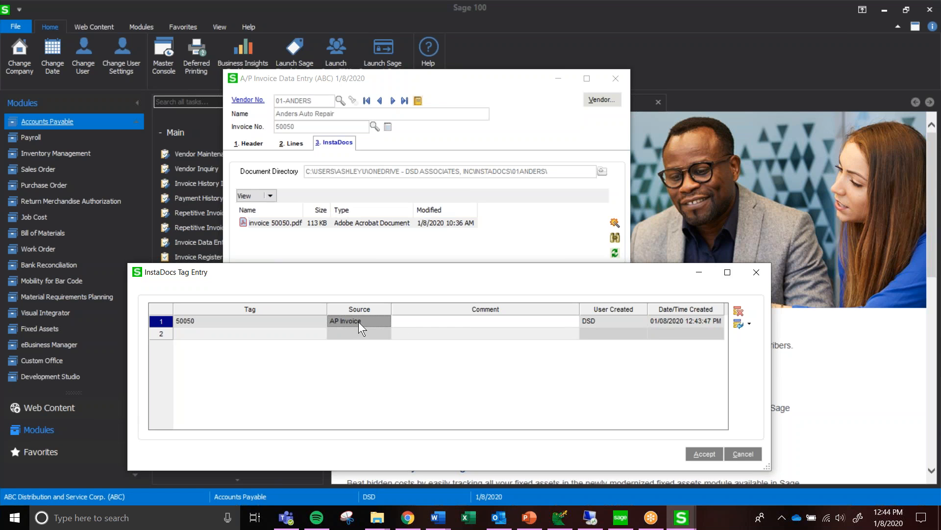
left_click(612, 322)
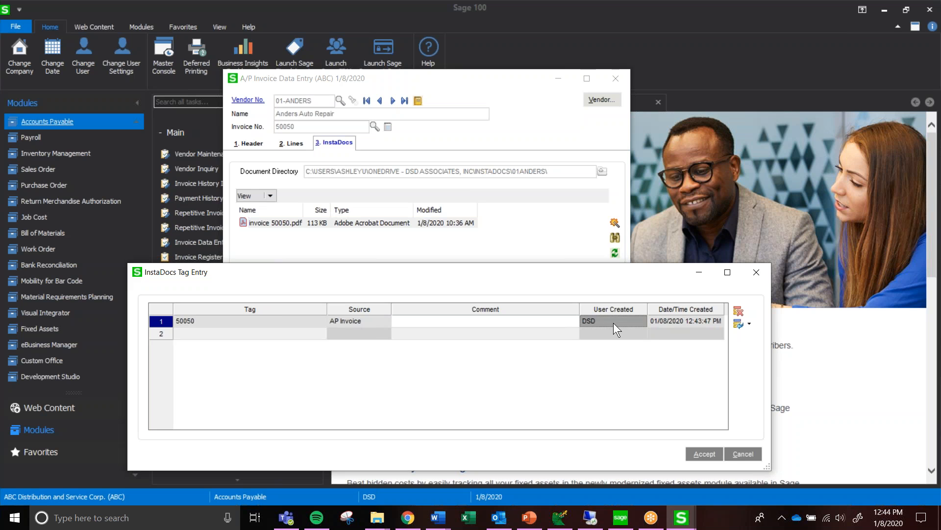
left_click(684, 322)
left_click(700, 453)
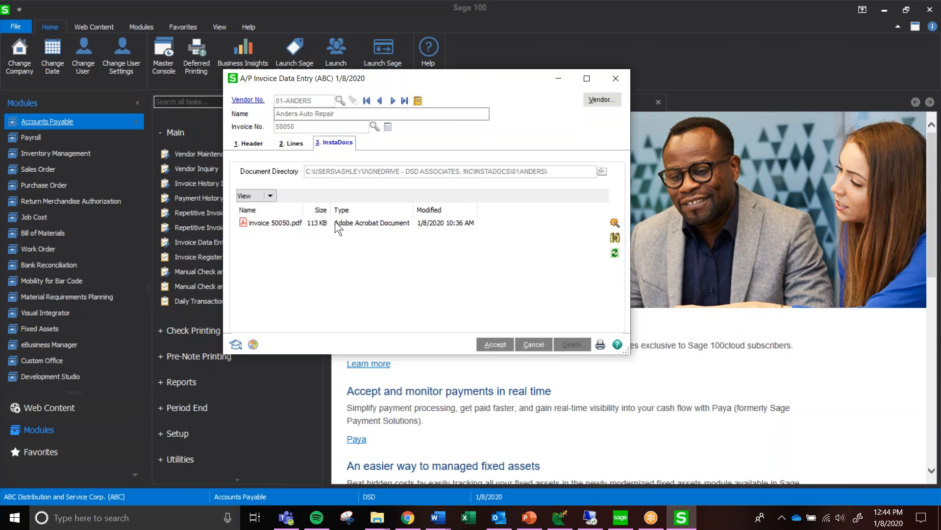
left_click(337, 227)
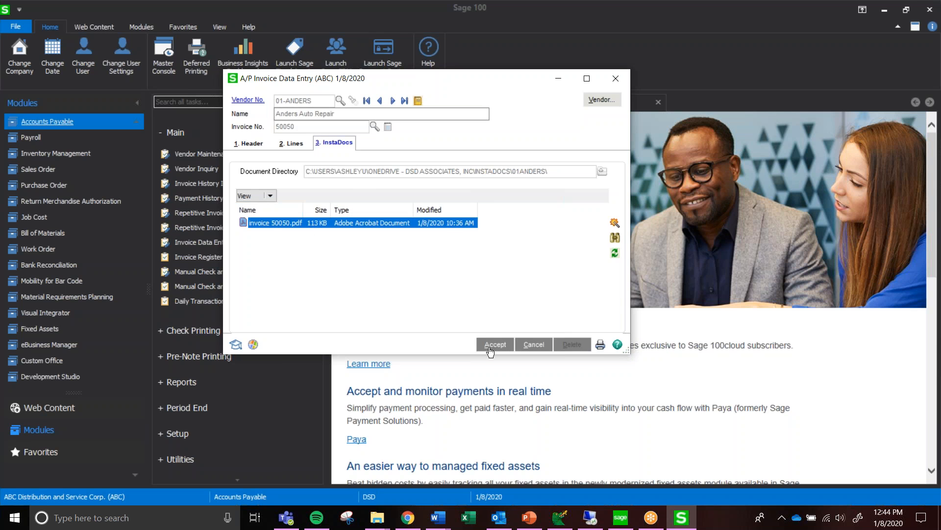
Accept invoice 50050 and preview the Accounts Payable Invoice Register with posting date 5/5/2020
left_click(492, 345)
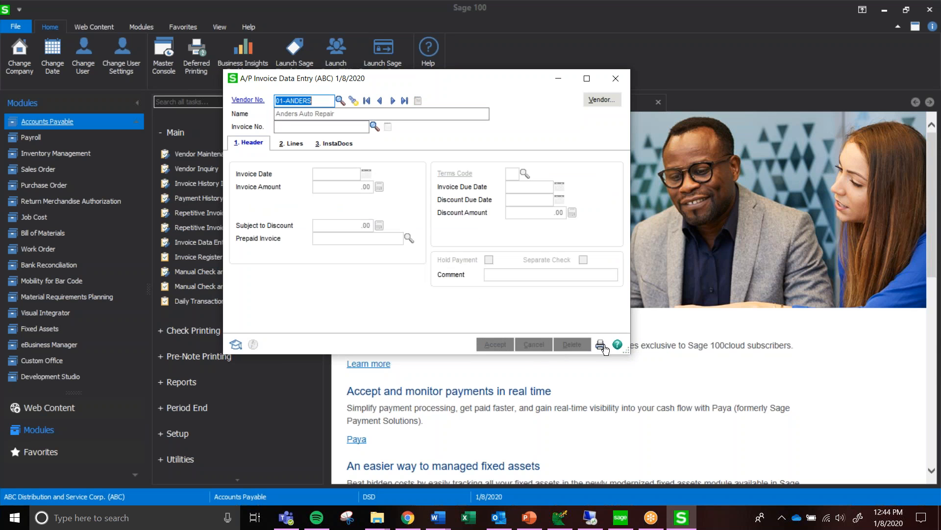
key("Escape")
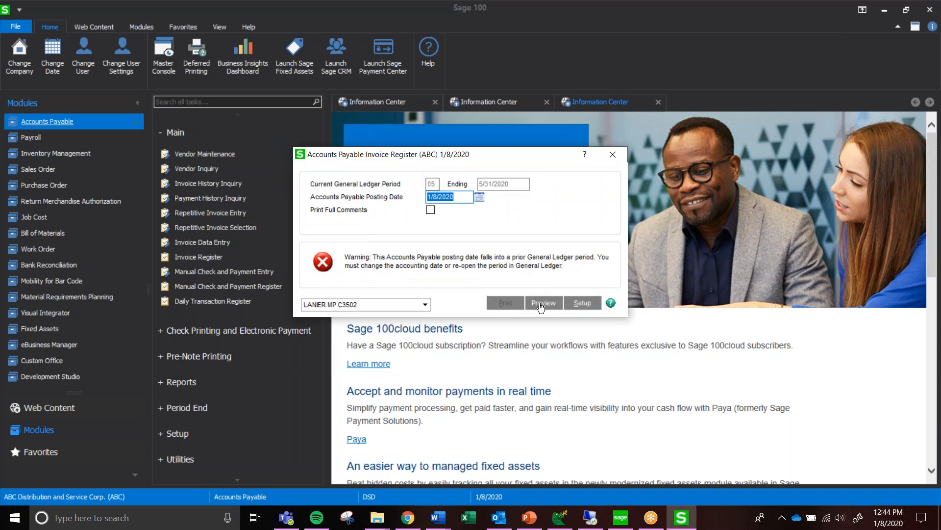
type("5/5/20")
key("Tab")
left_click(548, 303)
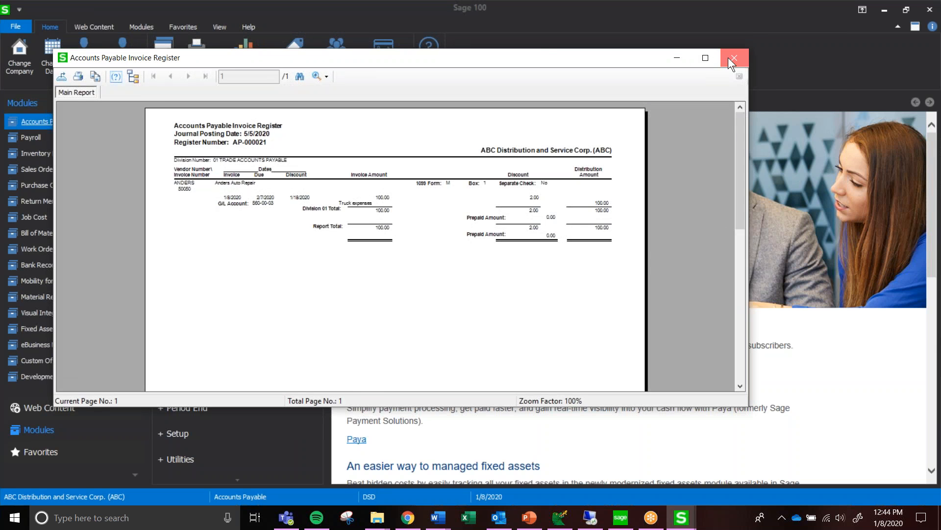
Close the register preview and update the Invoice Register to post the invoice
left_click(729, 58)
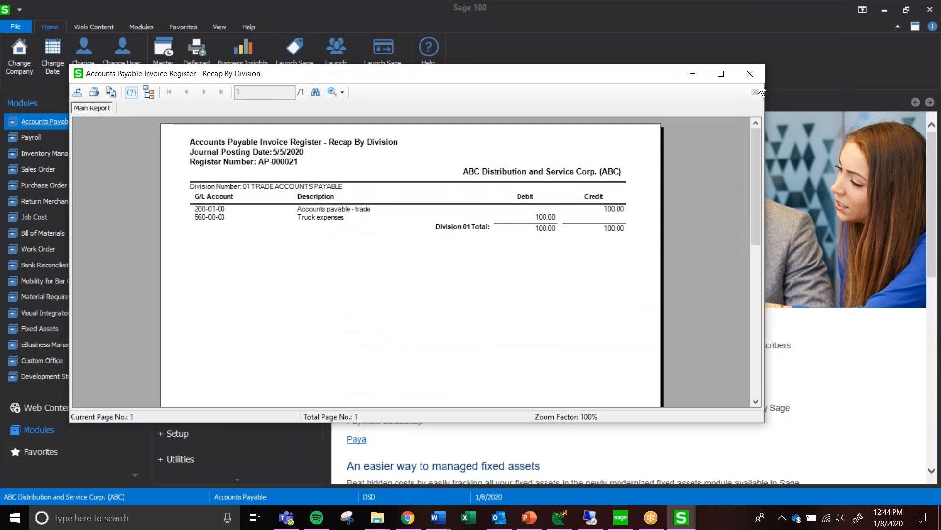
left_click(753, 74)
left_click(447, 195)
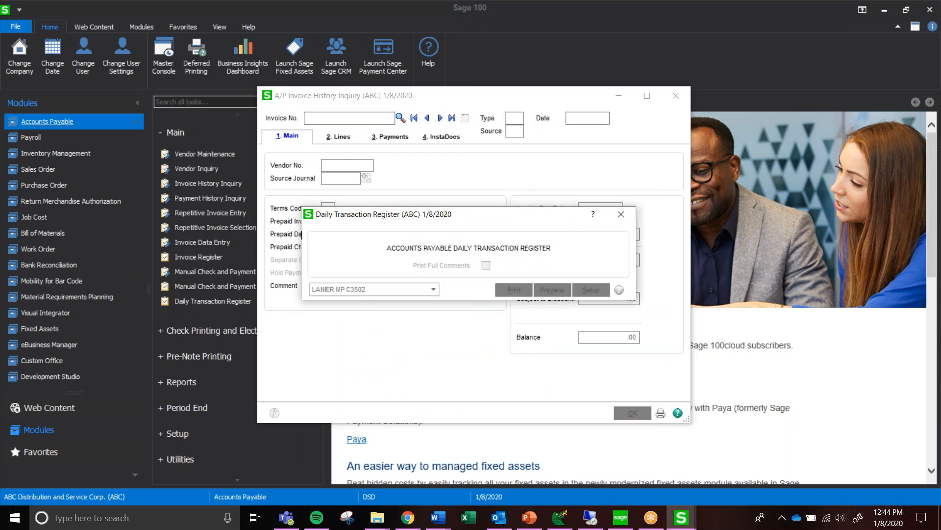
Look up invoice 50050 in A/P Invoice History Inquiry and show its InstaDocs documents
type("50060")
key("BackSpace")
key("BackSpace")
type("50")
key("Tab")
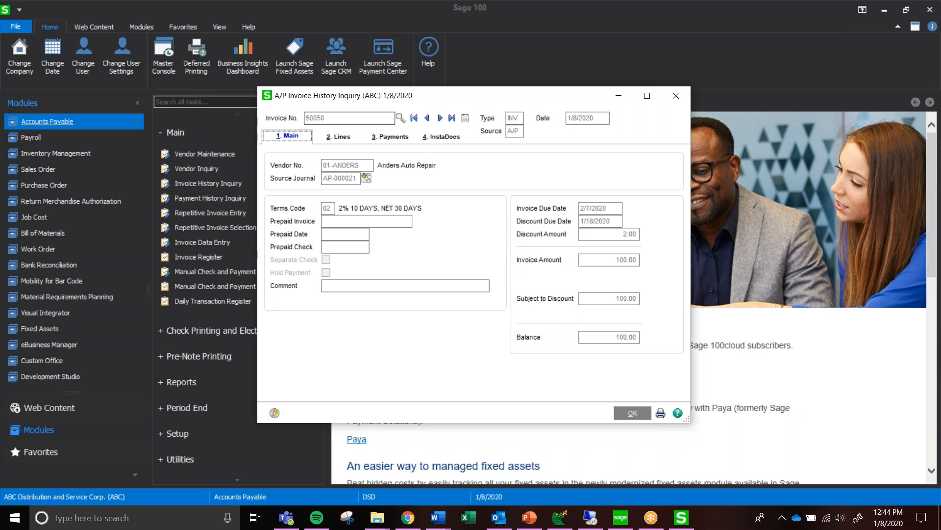
left_click(435, 143)
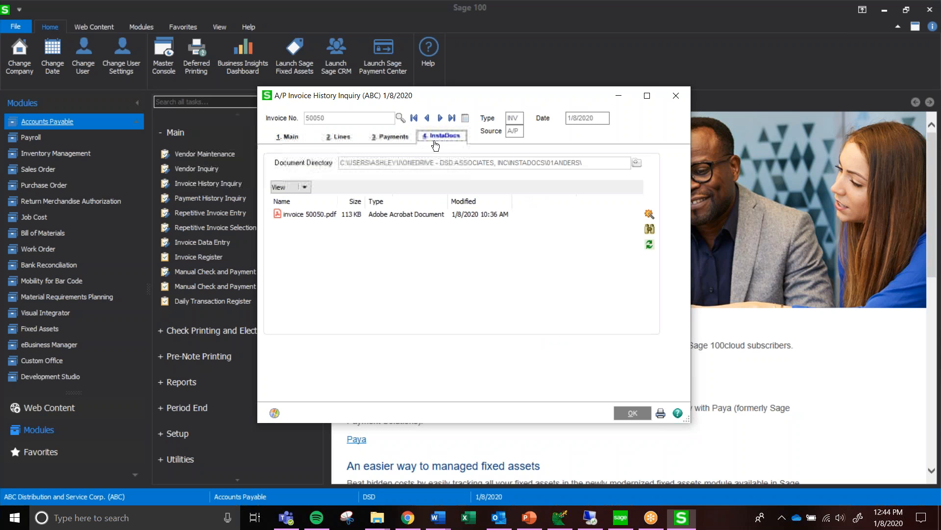
View invoice 50050.pdf from the invoice history's document list, then close the PDF and the inquiry
left_click(358, 214)
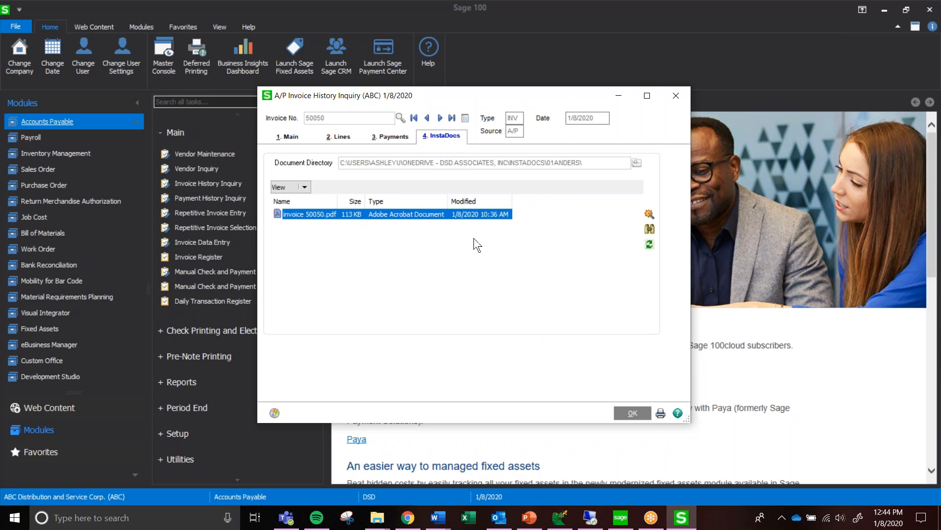
double_click(371, 216)
scroll(537, 222, "down", 5)
scroll(537, 222, "up", 5)
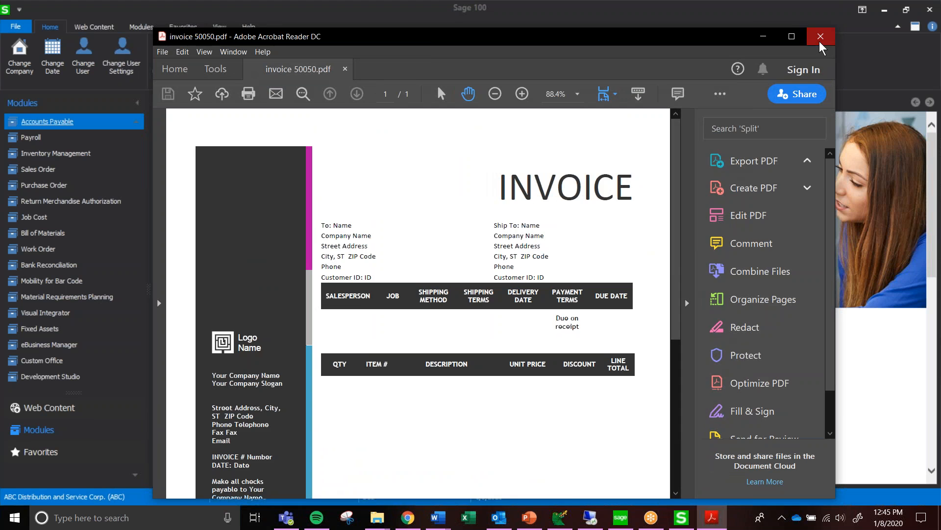
left_click(820, 37)
left_click(579, 294)
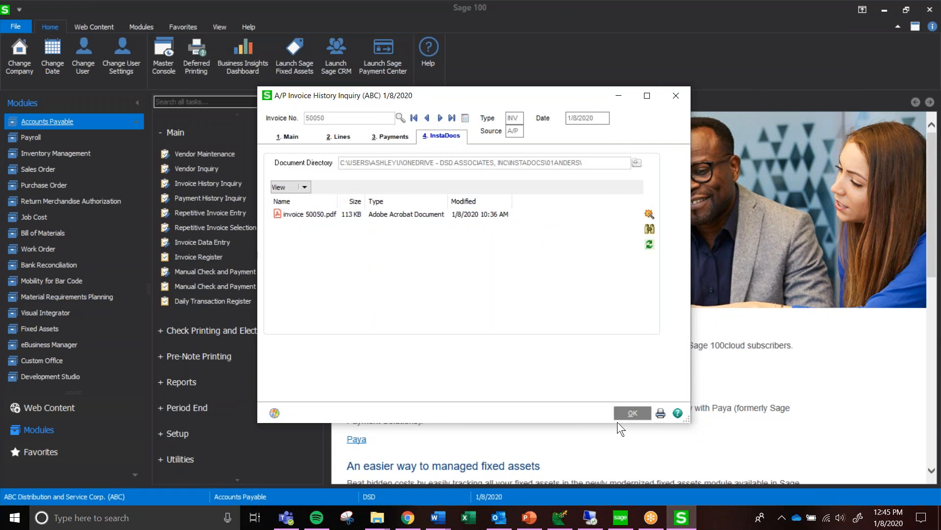
left_click(634, 413)
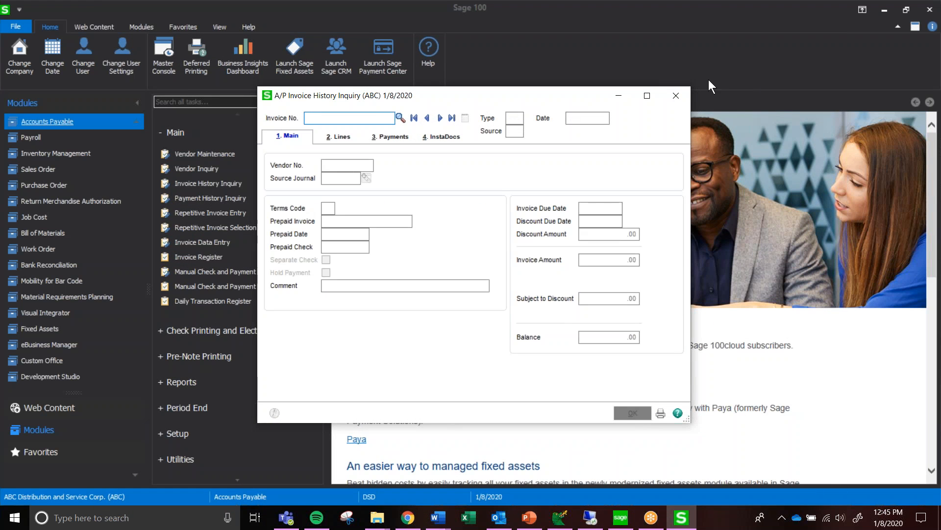
left_click(676, 95)
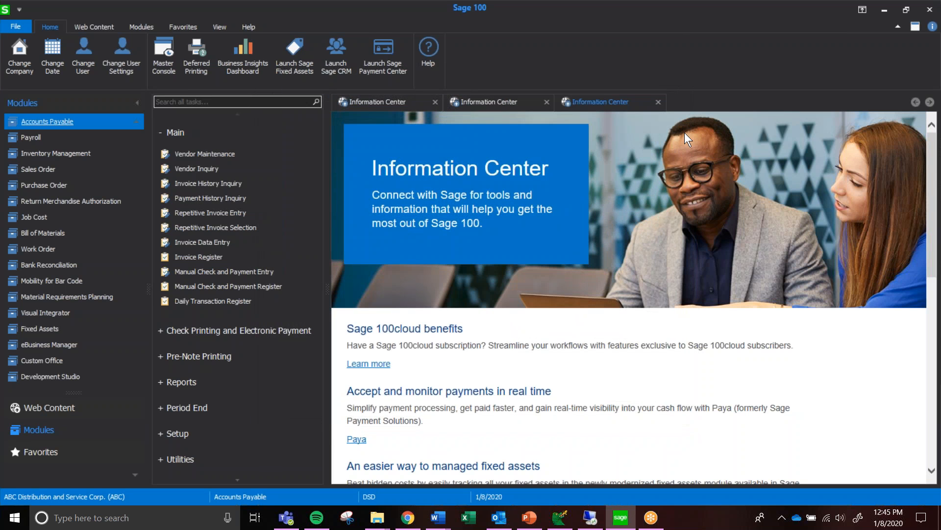
Open Sales Order Entry in the Sales Order module with accounting date 1/8/2020
left_click(39, 170)
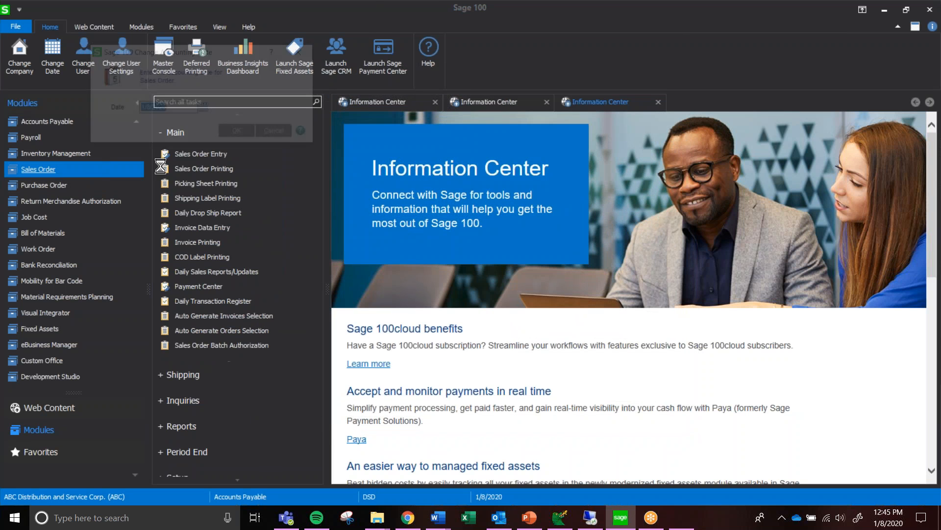
left_click(239, 133)
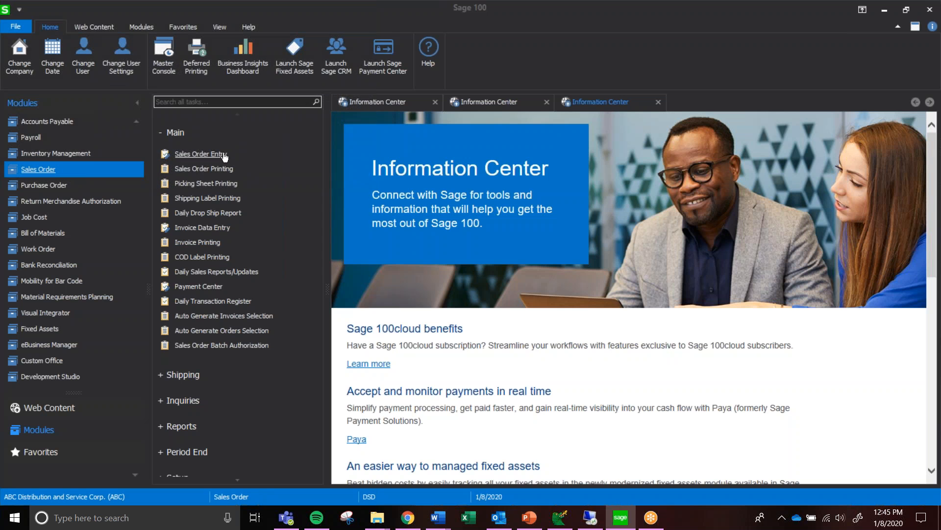
left_click(246, 156)
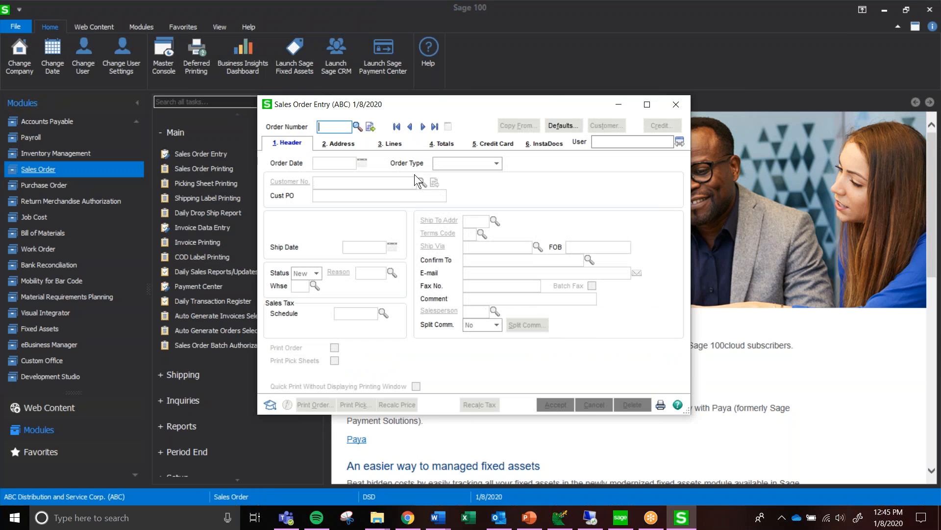
left_click(371, 128)
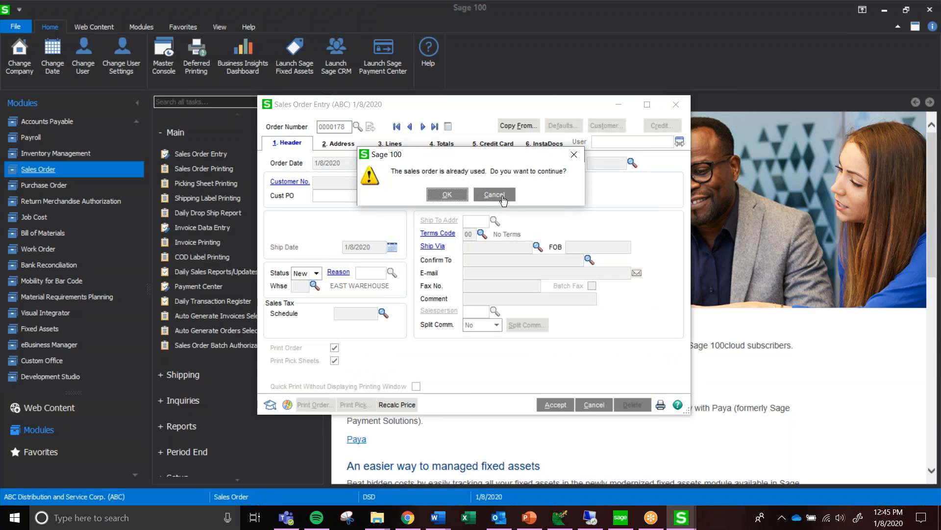
left_click(455, 196)
left_click(602, 405)
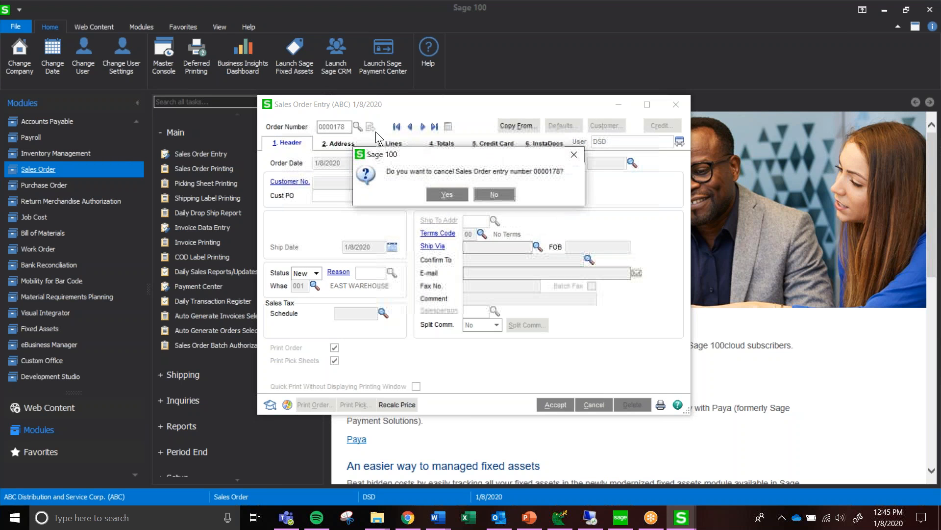
key("Return")
left_click(422, 182)
left_click(537, 225)
double_click(537, 224)
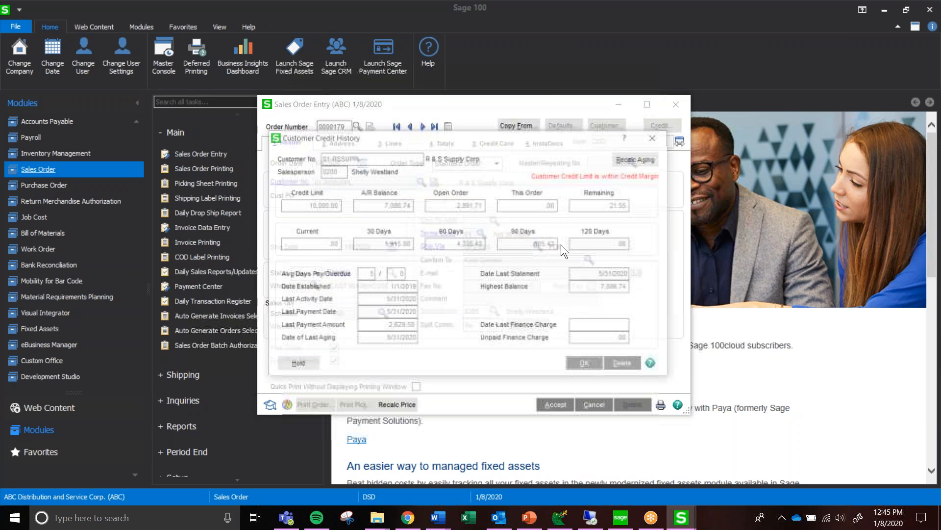
left_click(596, 366)
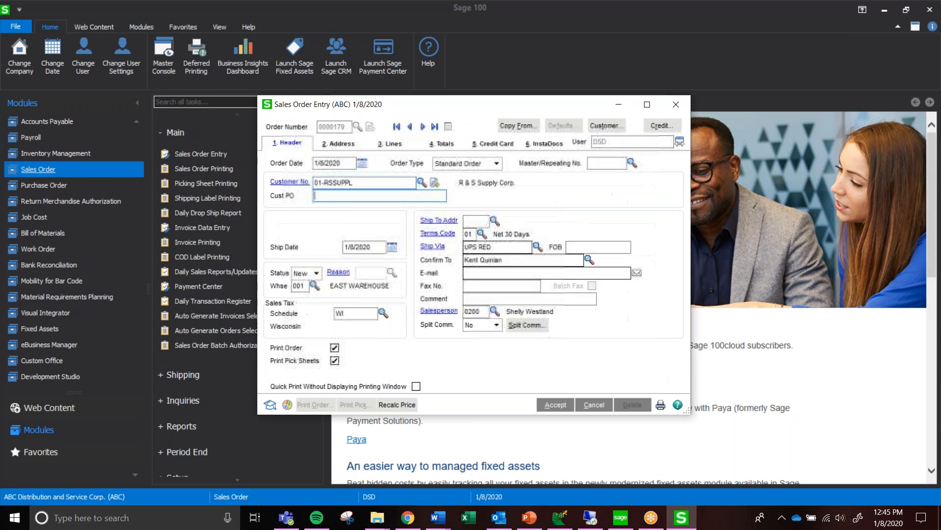
Set the order's customer to American Business Futures and add a line for 2 units of item 1001-HON-H252
left_click(422, 184)
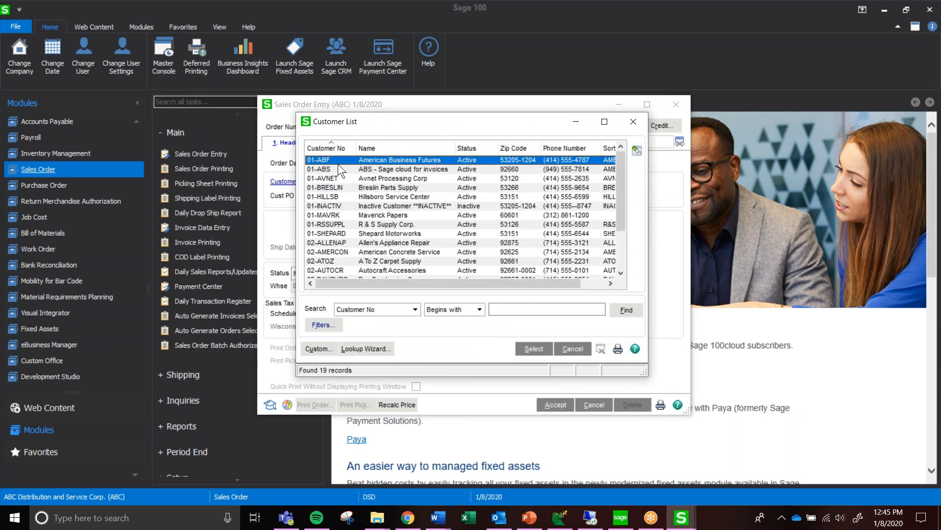
double_click(337, 161)
left_click(392, 143)
left_click(358, 200)
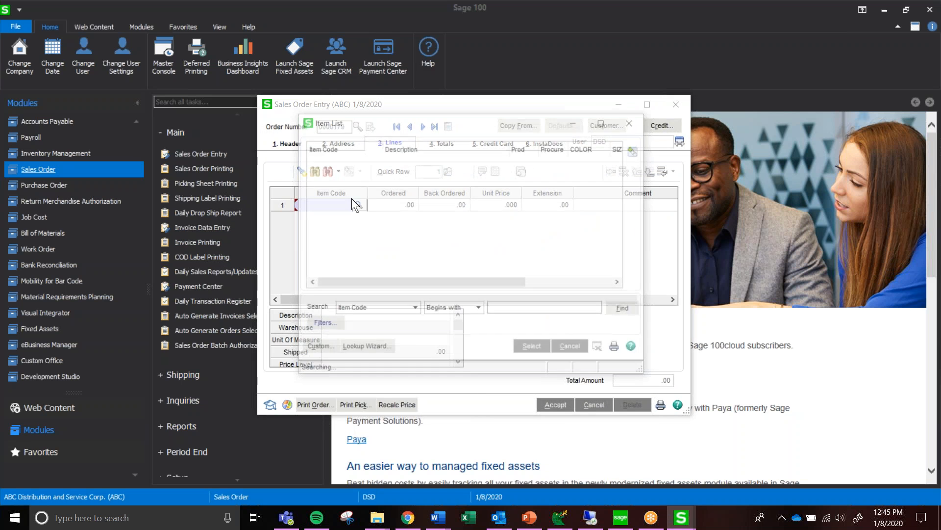
double_click(337, 160)
type("2")
key("Tab")
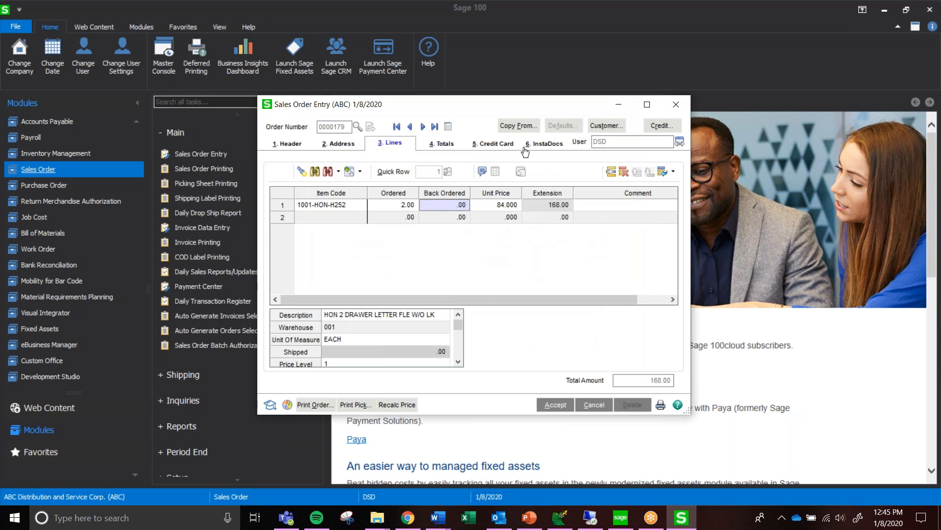
Attach Brochure.pdf from the Attachements folder in File Explorer to the order's InstaDocs and enable Attach Tagged Documents to Email Deliveries
left_click(545, 143)
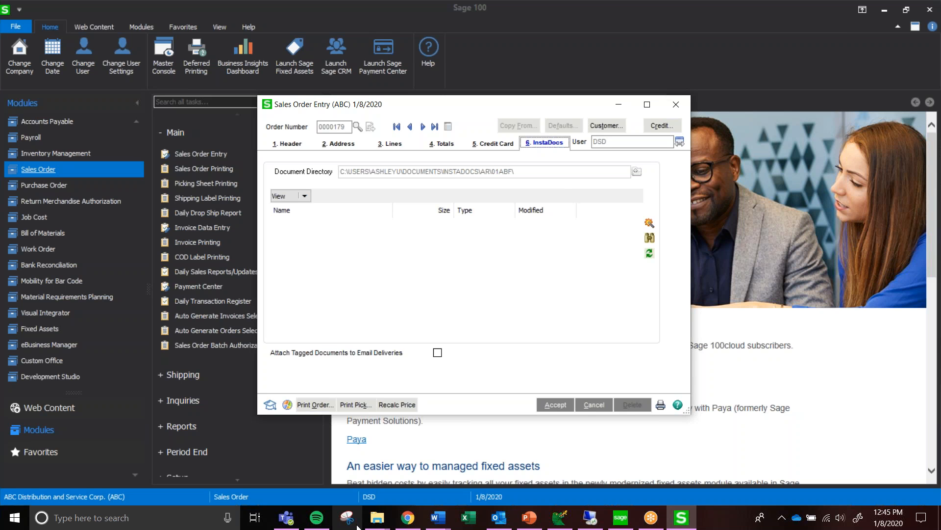
left_click(377, 517)
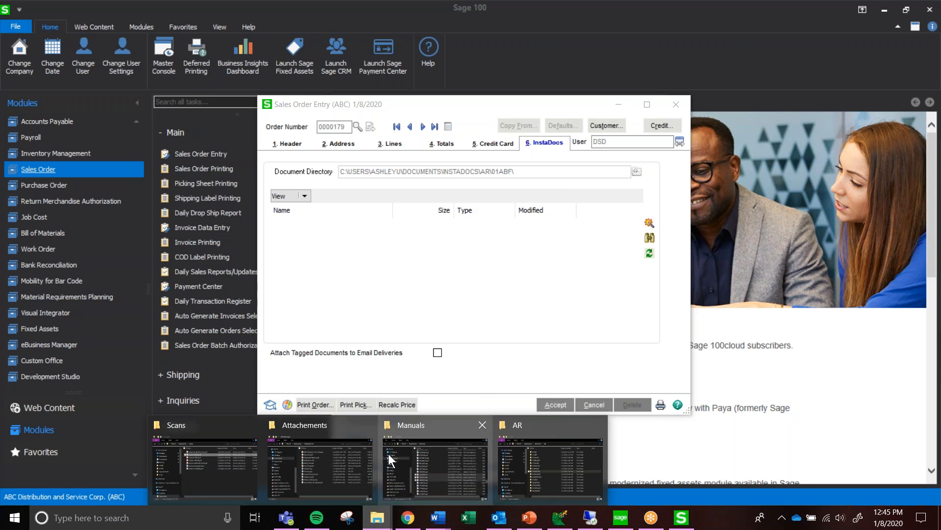
left_click(343, 455)
left_click_drag(600, 208, 353, 276)
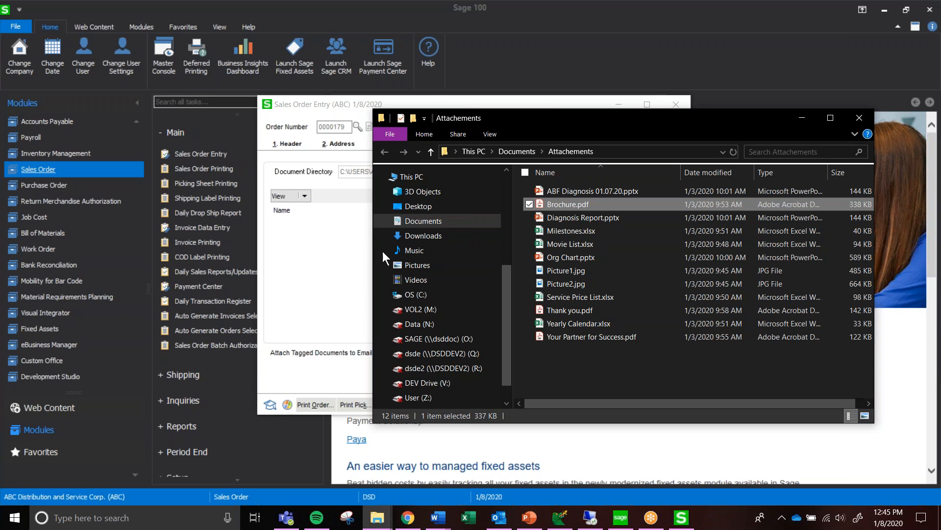
left_click(342, 264)
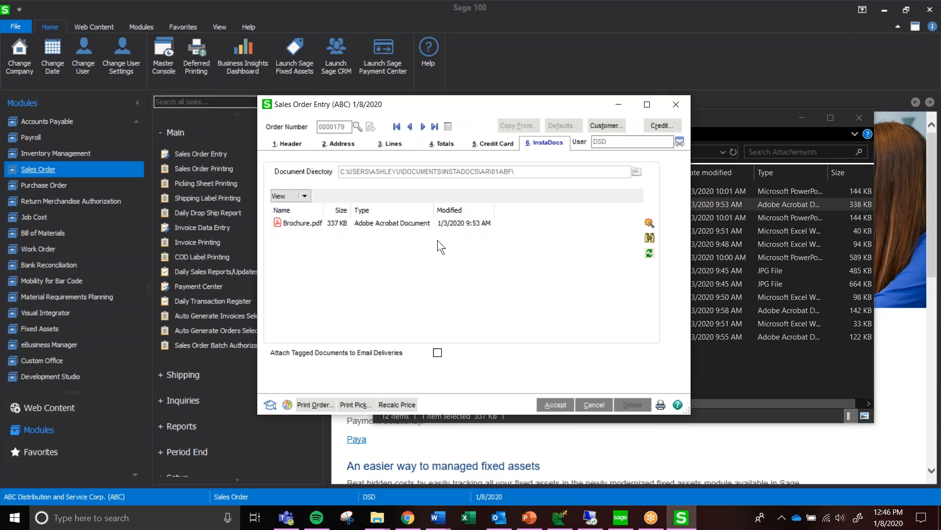
left_click(438, 352)
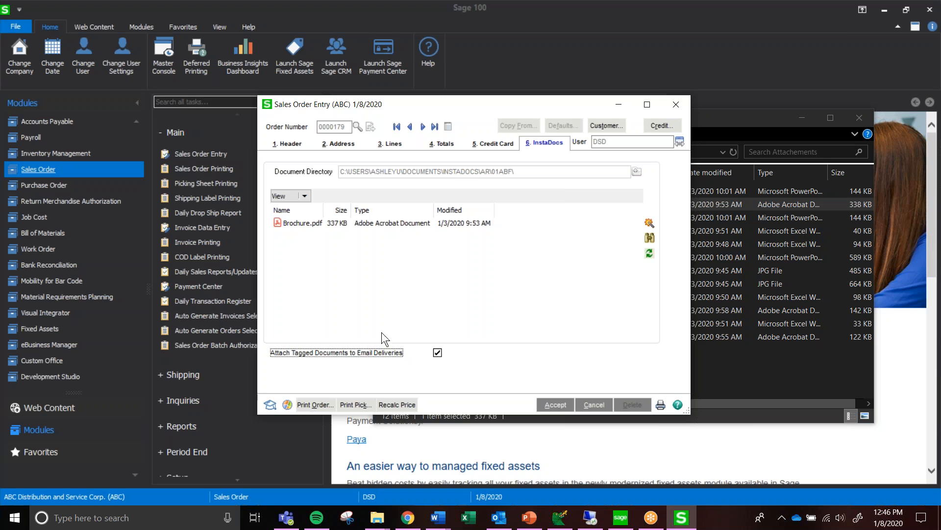
Save and print the sales order with Paperless Office Output set to Electronically Deliver Only, storing a PDF copy in InstaDocs
left_click(316, 405)
left_click(450, 195)
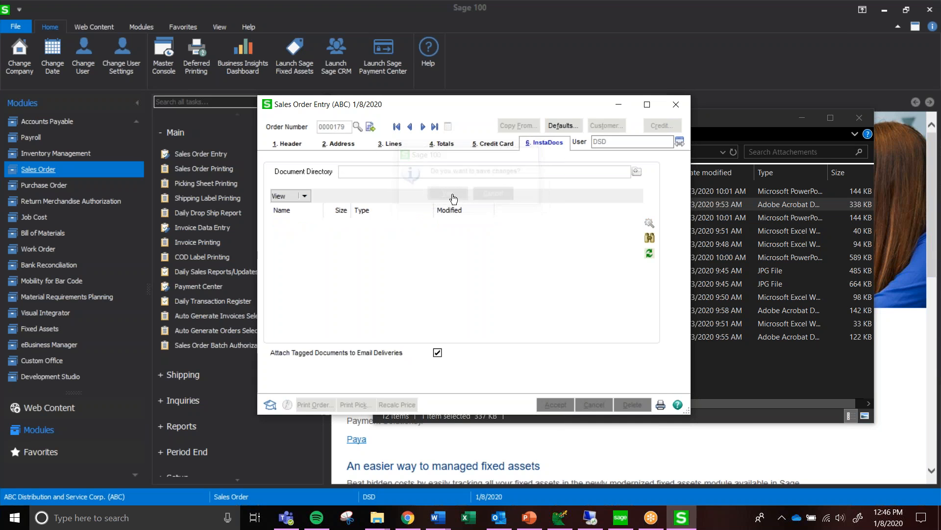
left_click(443, 245)
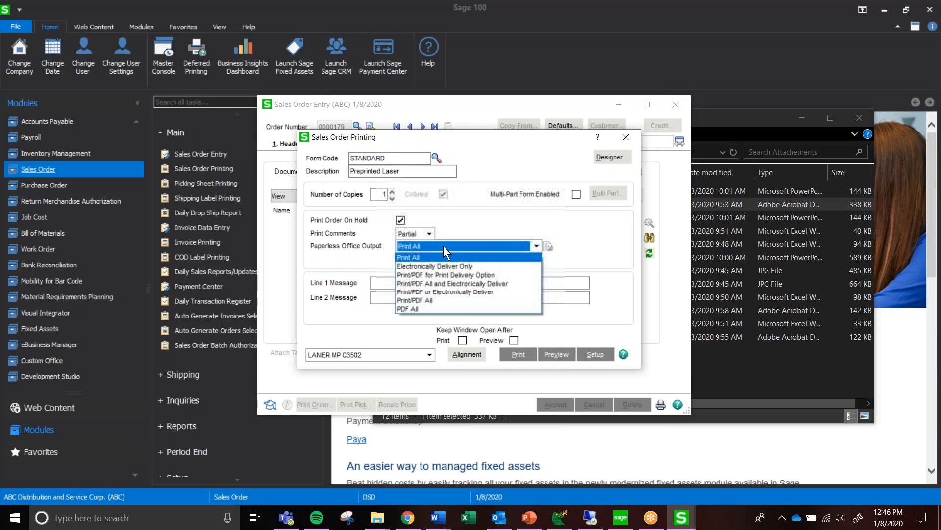
left_click(441, 262)
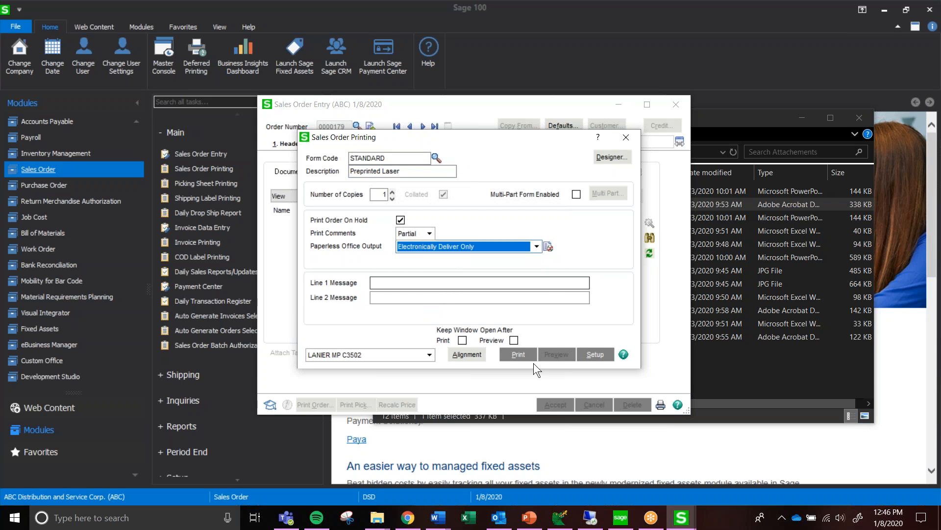
left_click(519, 355)
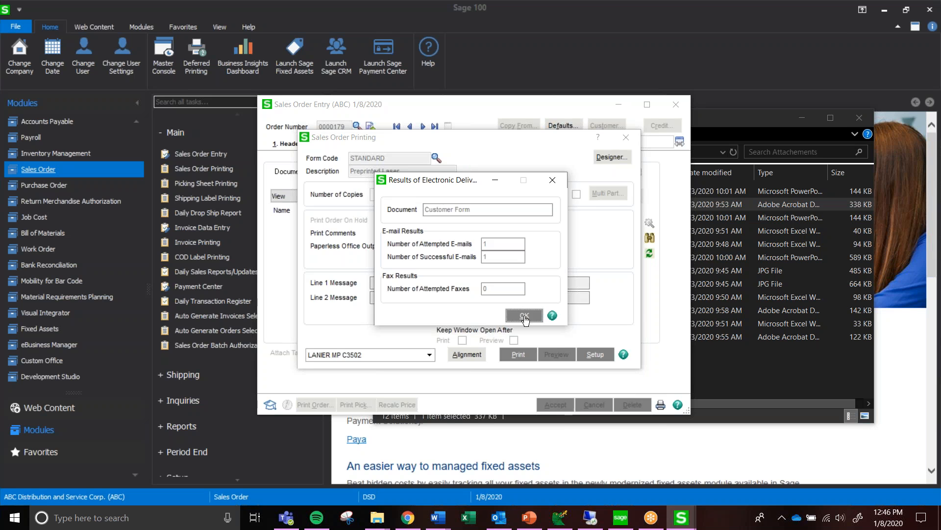
left_click(525, 316)
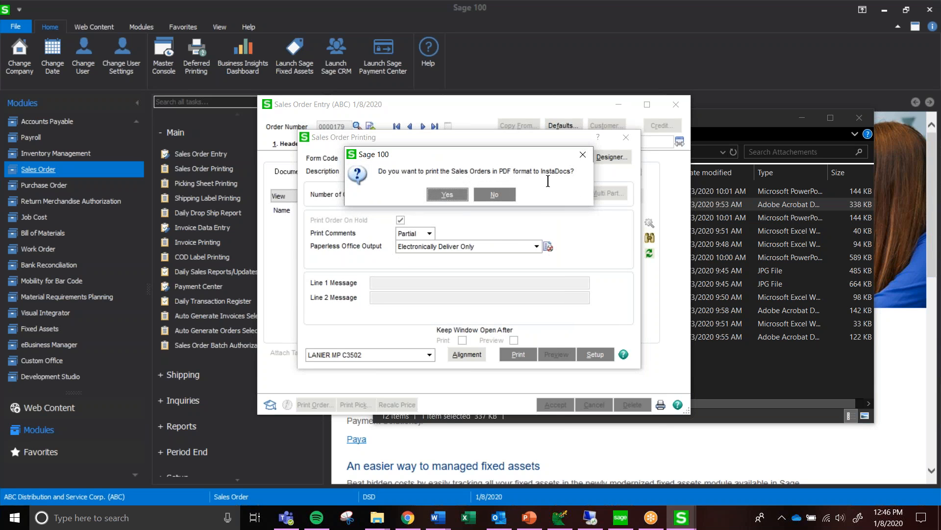
left_click(450, 196)
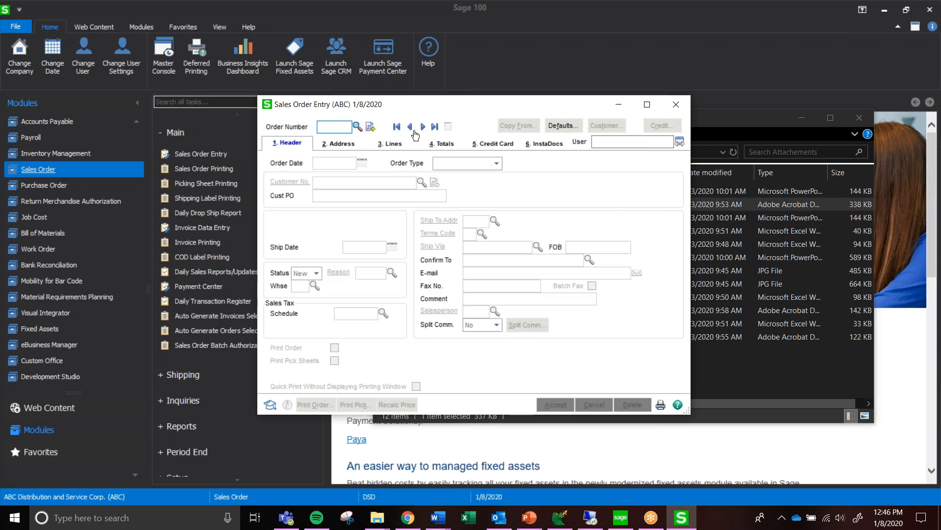
Reopen the most recent sales order and show its InstaDocs documents
left_click(435, 127)
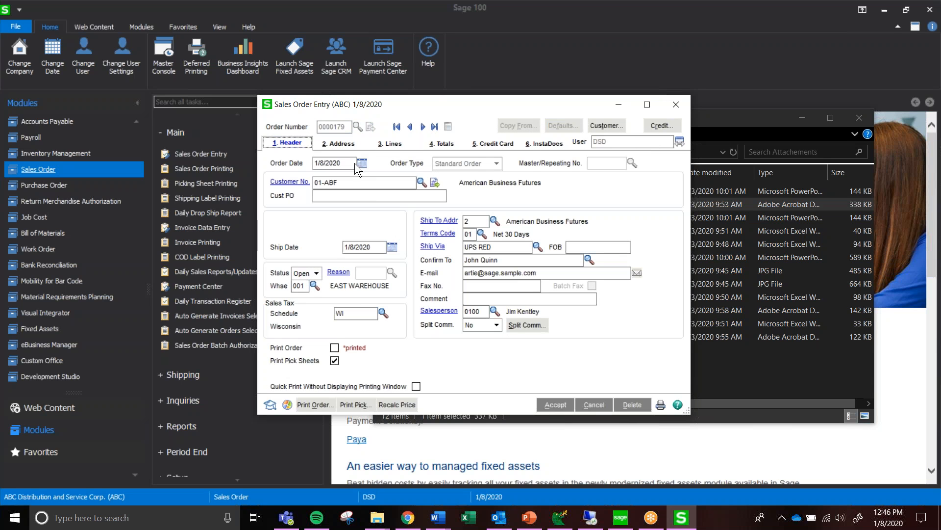
left_click(539, 141)
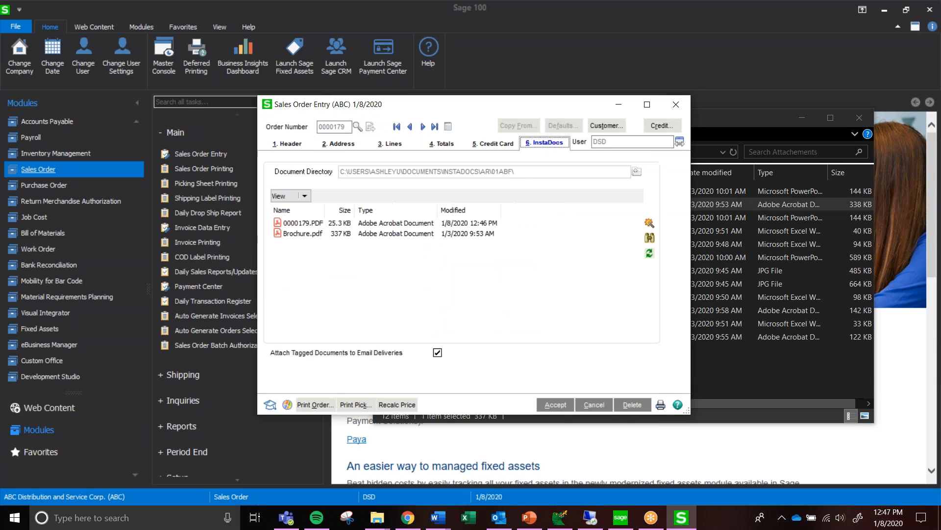
Inspect the InstaDocs tag and source of the sales order's archived PDF, and accept the tag entry
left_click(298, 222)
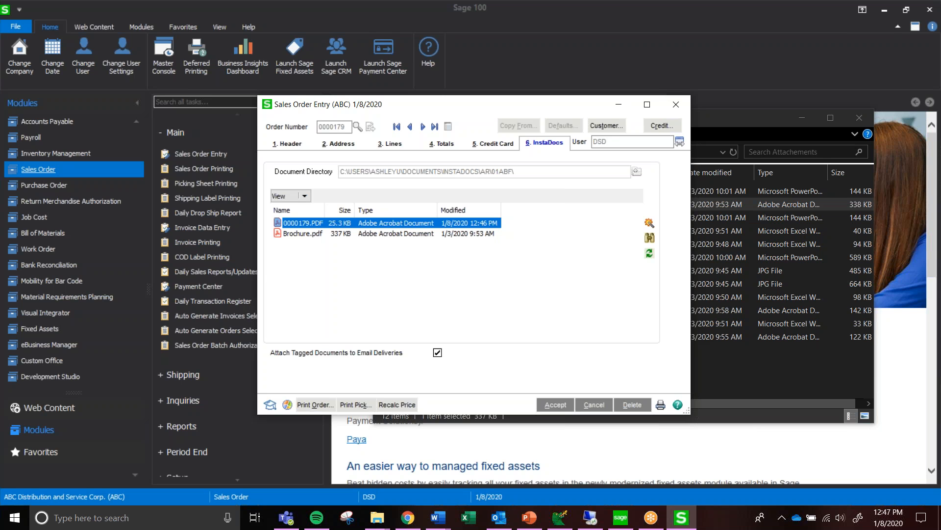
left_click(650, 224)
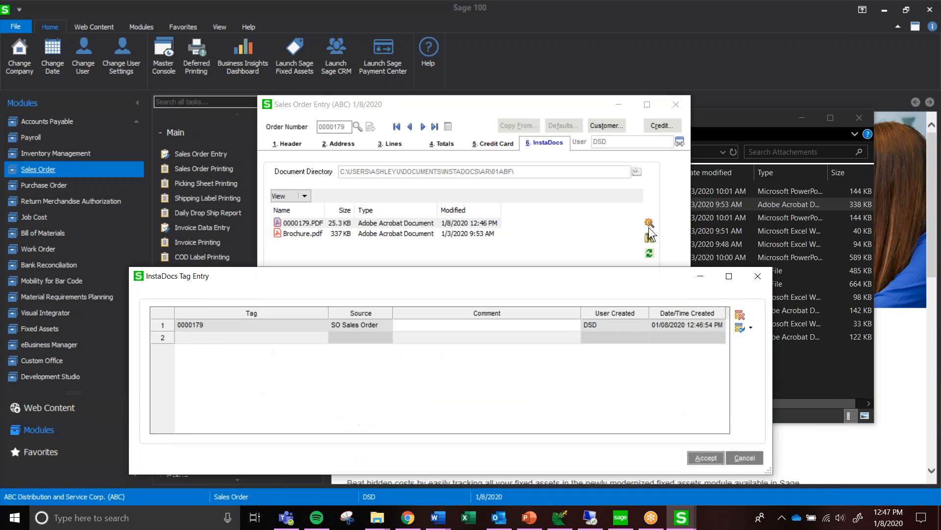
left_click(181, 325)
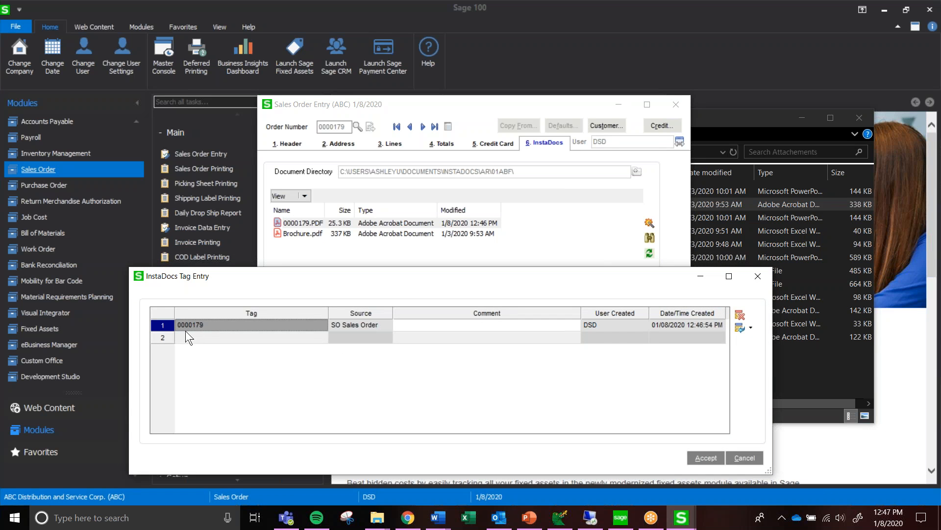
left_click(365, 324)
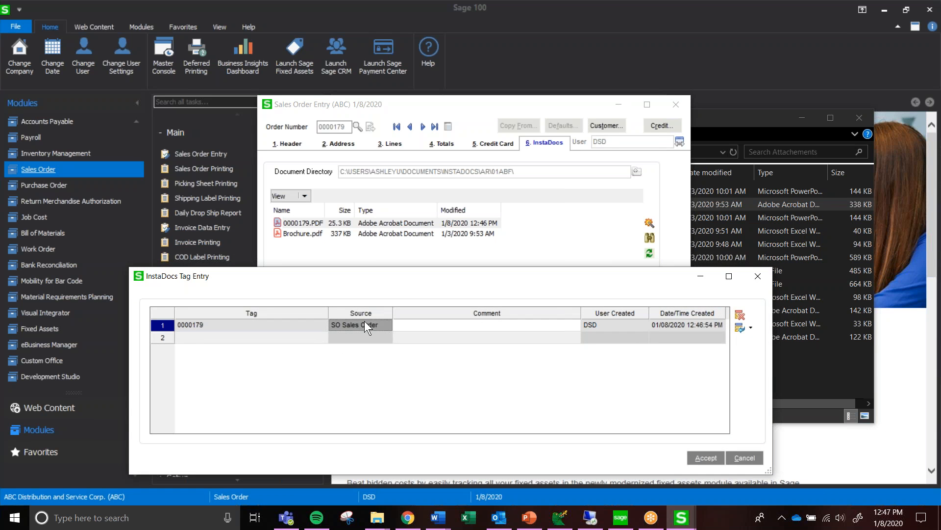
left_click(696, 459)
Open the archived order PDF to review its contents, close it, and accept and close the sales order
left_click(346, 224)
double_click(346, 225)
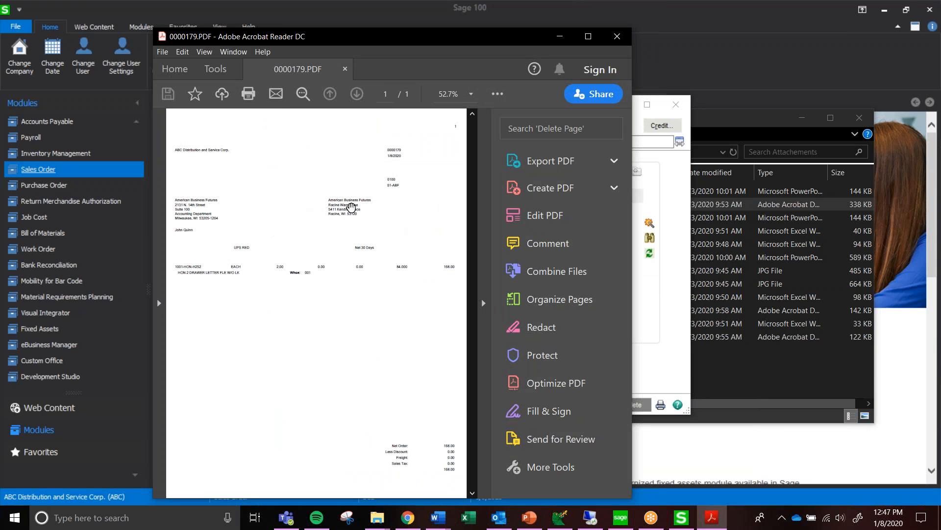
left_click(617, 37)
left_click(563, 326)
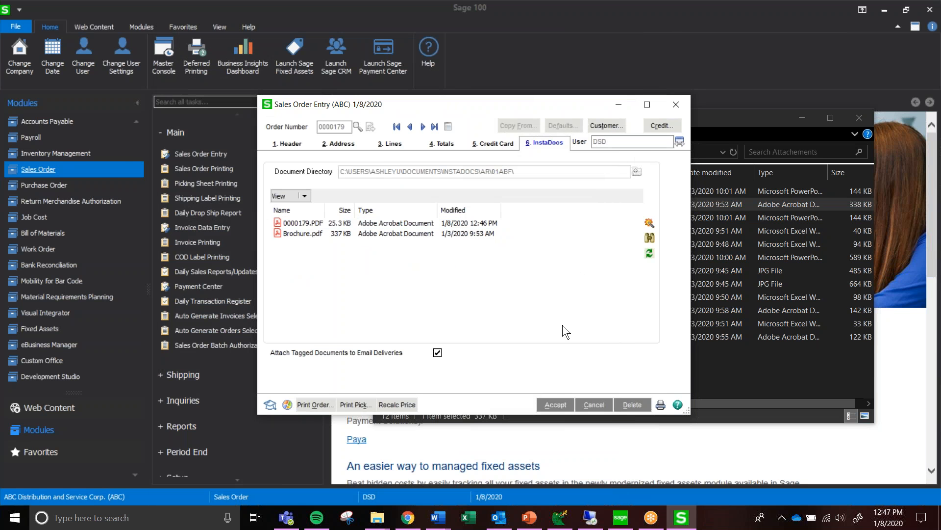
left_click(556, 405)
left_click(676, 105)
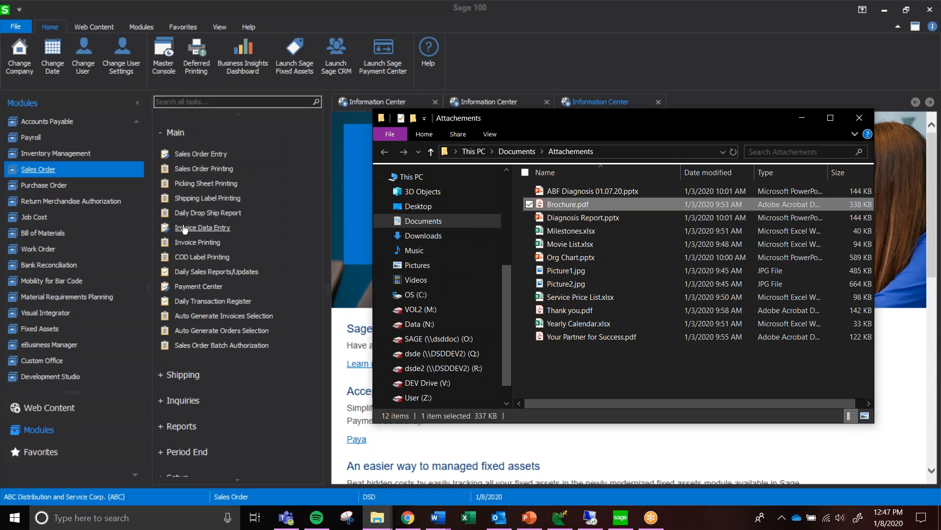
Create an invoice in Invoice Data Entry under the next invoice number, based on the American Business Futures sales order just printed
left_click(204, 233)
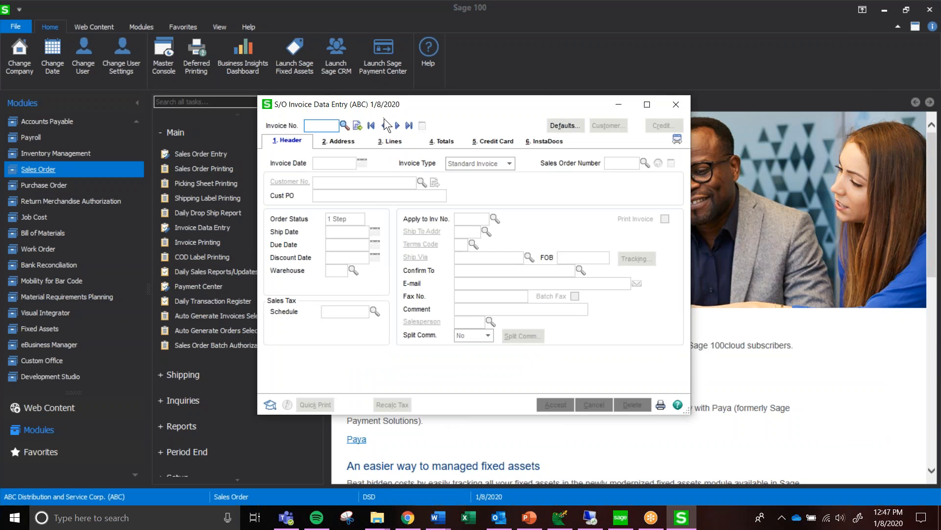
left_click(357, 126)
key("Tab")
type("179")
key("Tab")
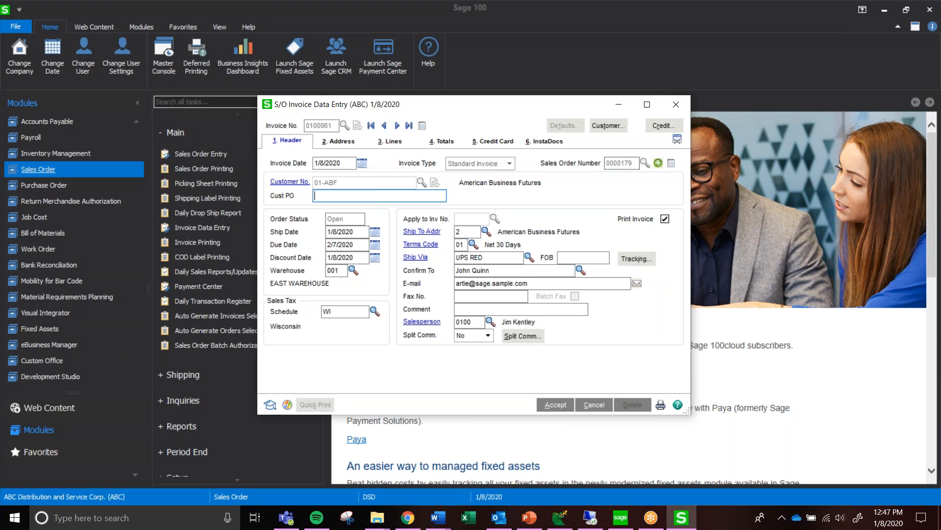
Go through the invoice's lines and InstaDocs documents, and enable Attach Tagged Documents to Email Deliveries
left_click(395, 141)
left_click(445, 193)
left_click(542, 141)
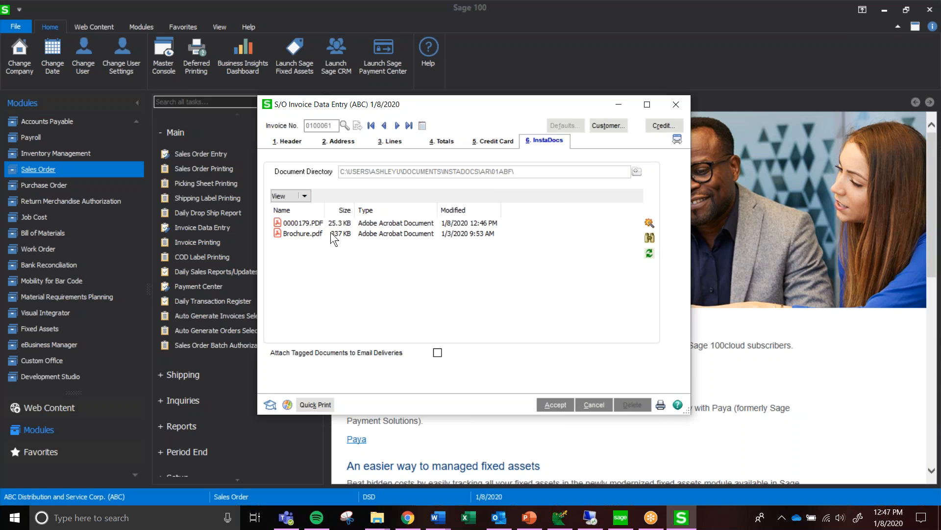
left_click(309, 224)
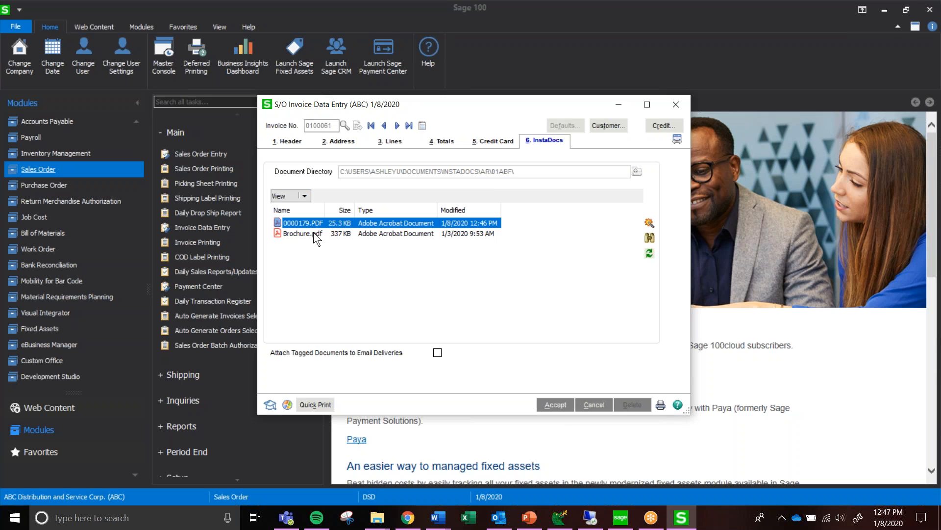
left_click(301, 233)
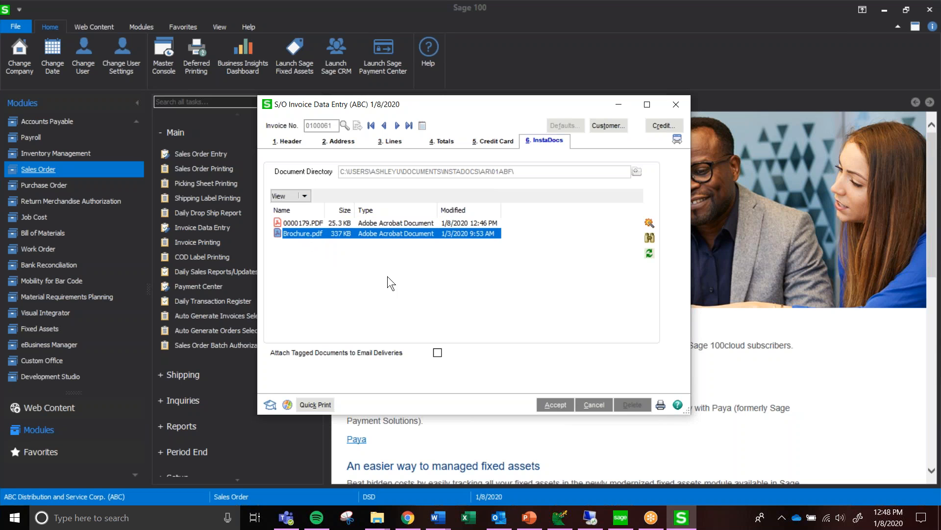
left_click(436, 352)
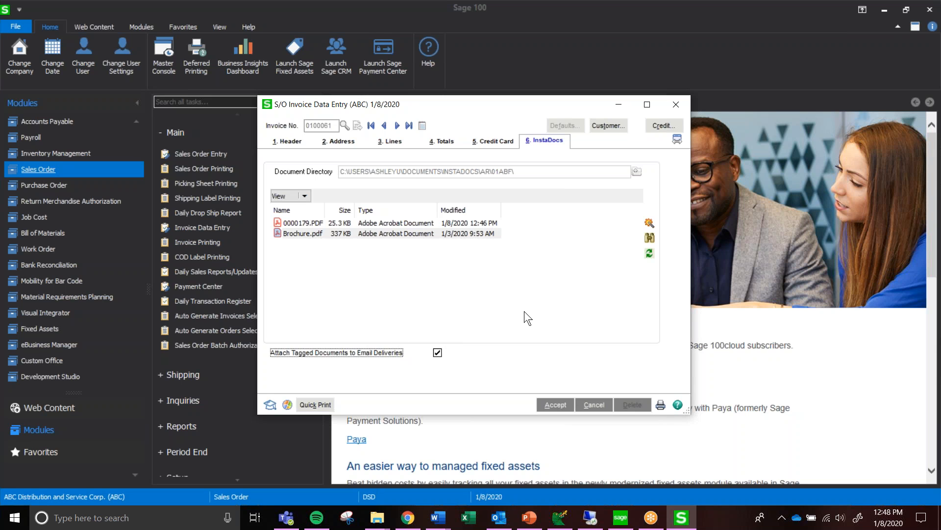
Save and print the invoice with Paperless Office Output set to Electronically Deliver Only, storing a PDF copy in InstaDocs
left_click(316, 405)
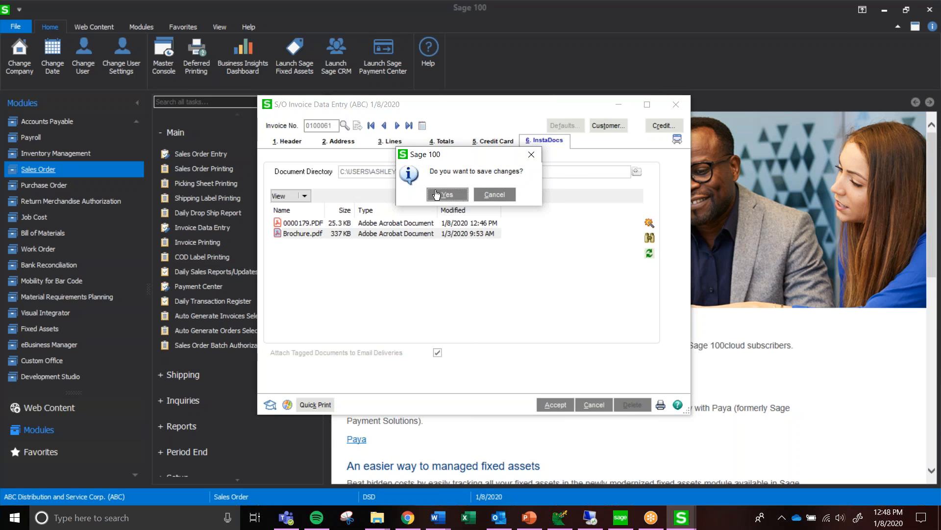
left_click(435, 195)
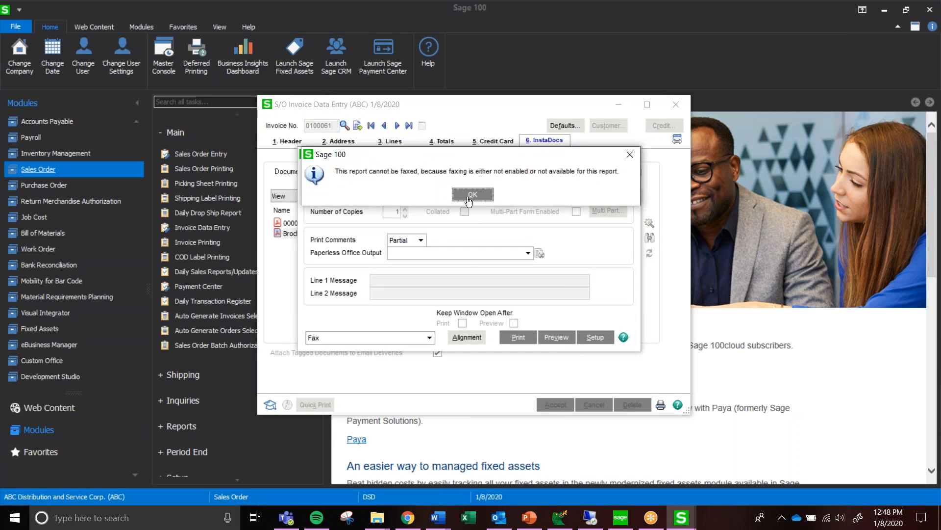
left_click(469, 195)
left_click(460, 251)
left_click(454, 270)
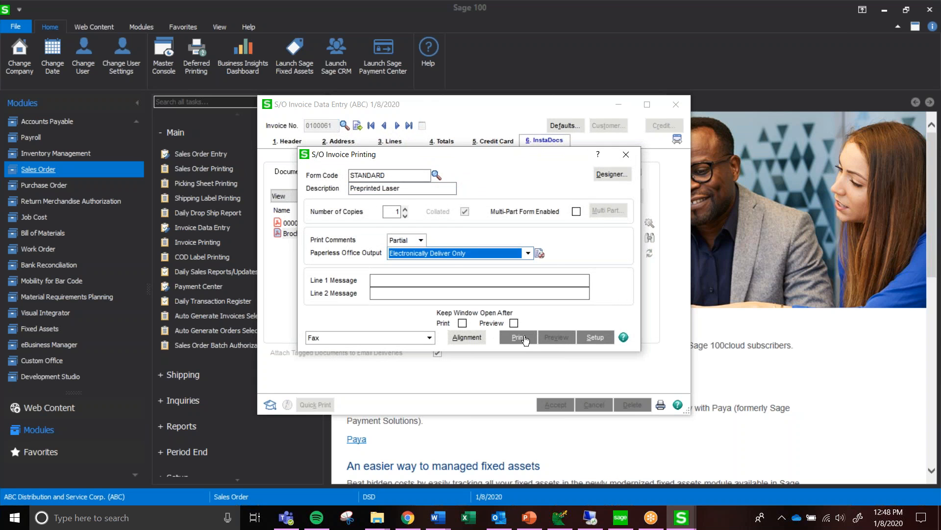
left_click(525, 338)
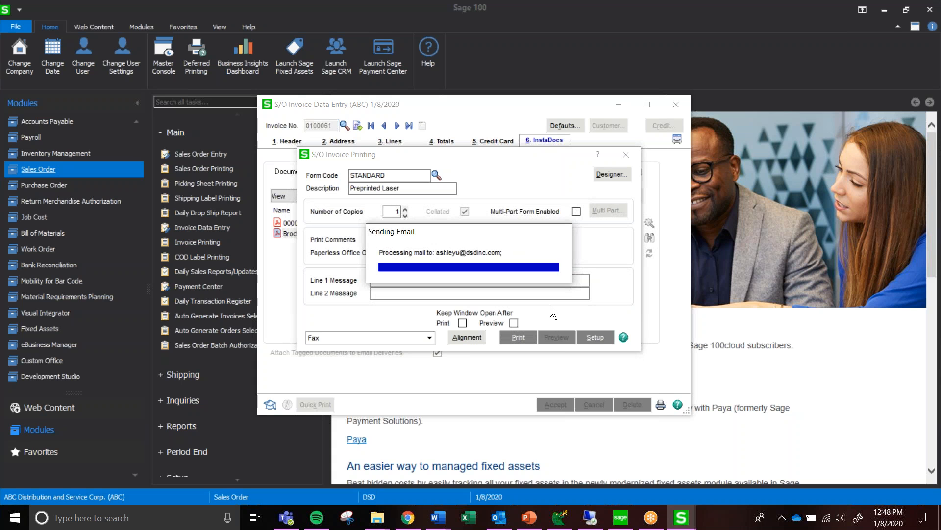
key("alt+Tab")
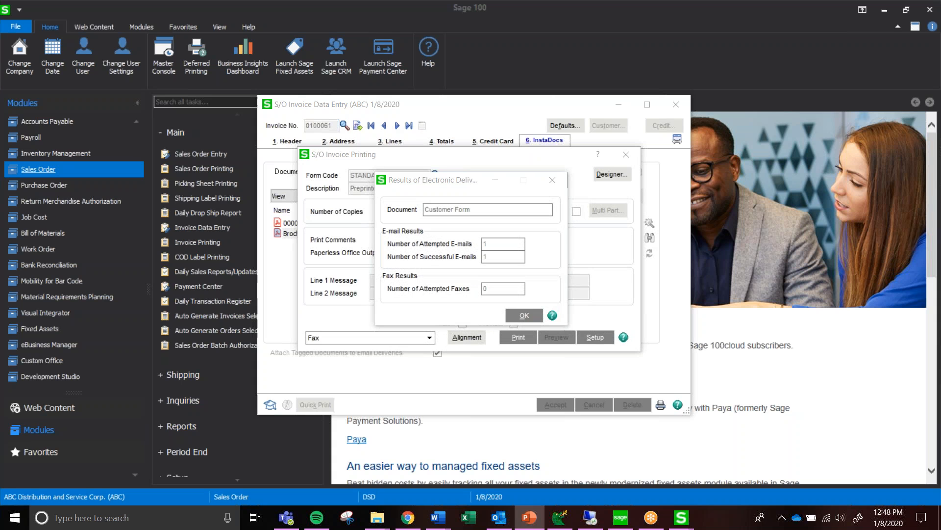
left_click(525, 315)
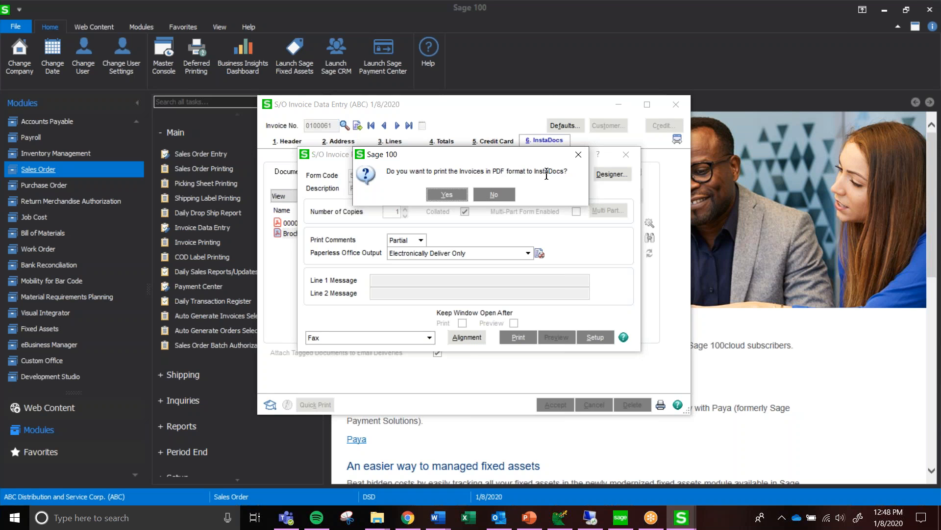
left_click(446, 194)
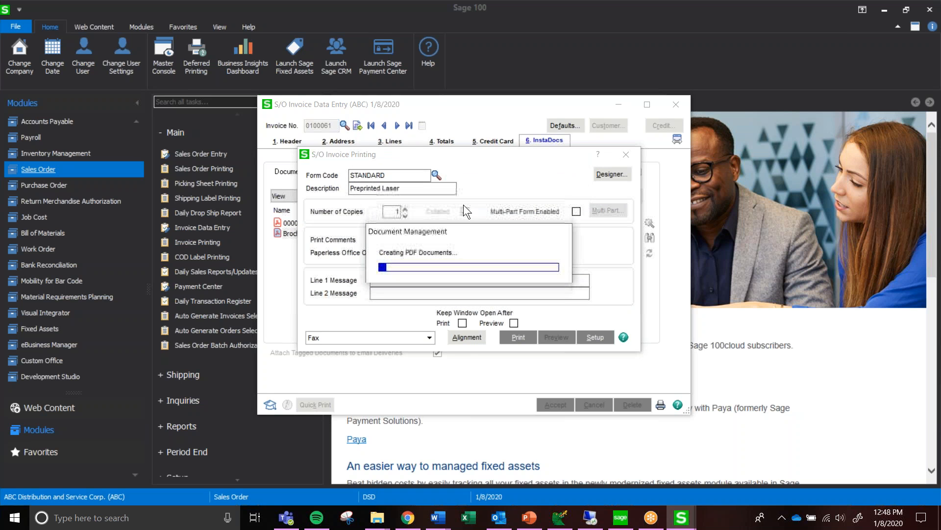
left_click(474, 224)
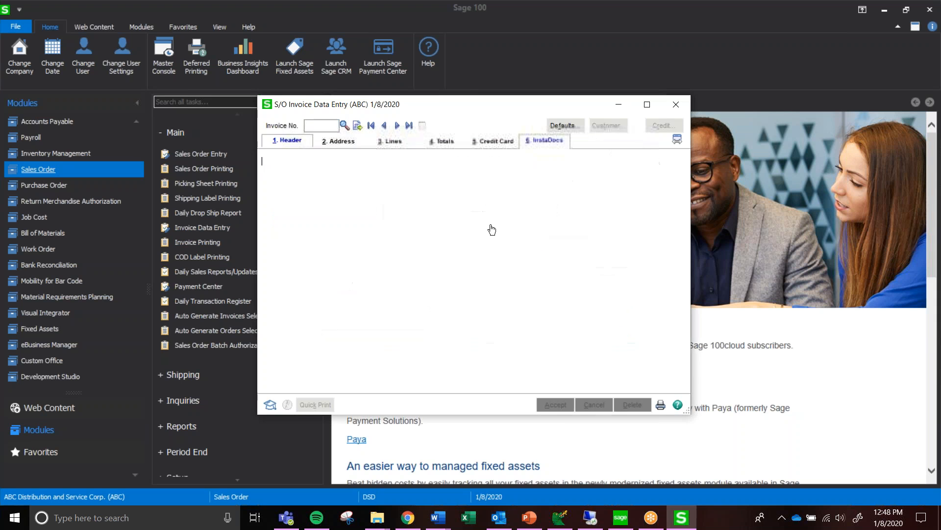
Reopen the last invoice and examine the order PDF, invoice PDF and Brochure.pdf in its InstaDocs list
left_click(409, 126)
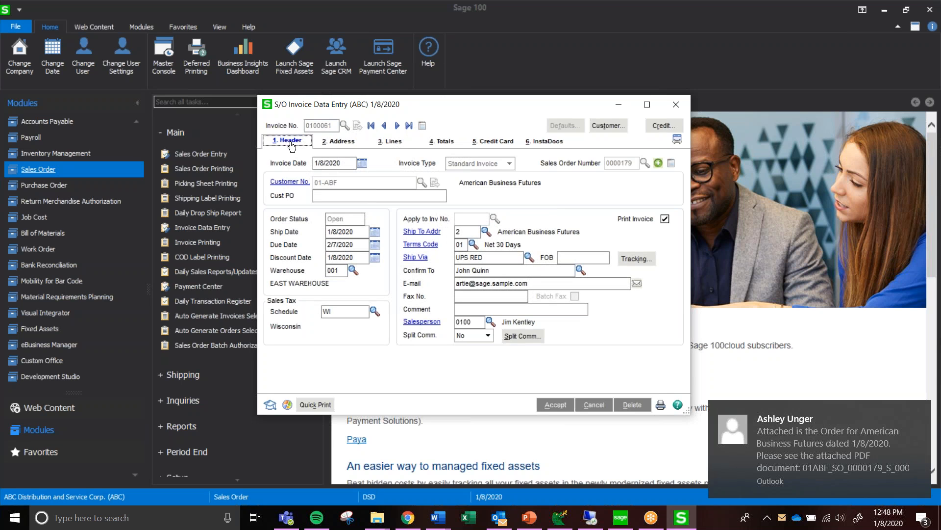
left_click(541, 142)
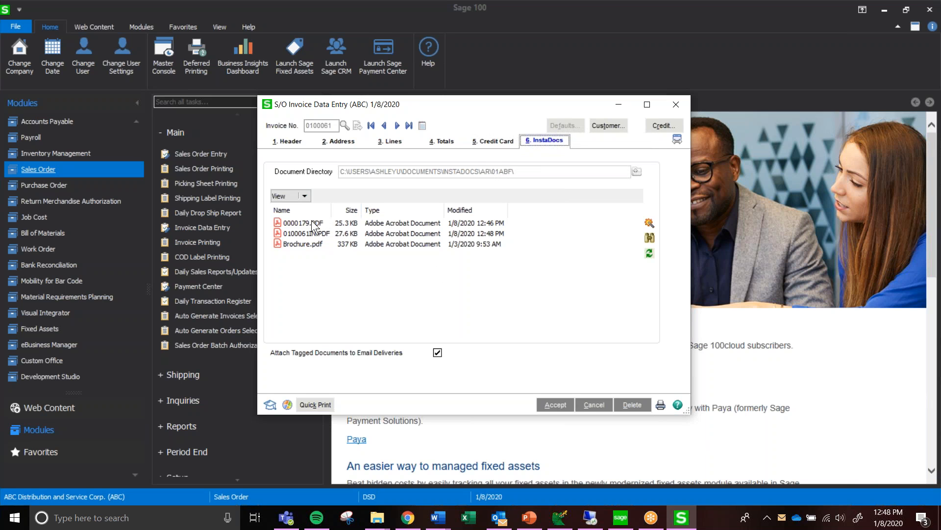
left_click(311, 222)
left_click(320, 235)
left_click(319, 244)
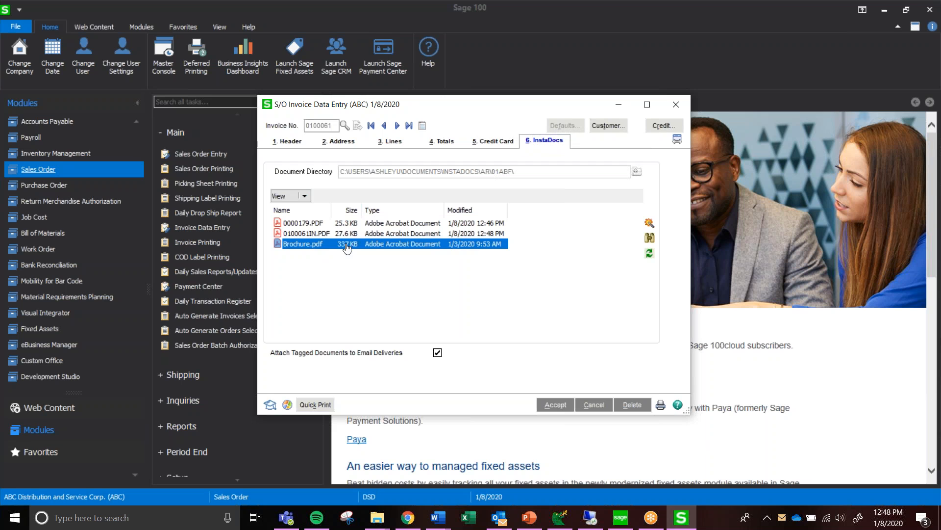
left_click(360, 276)
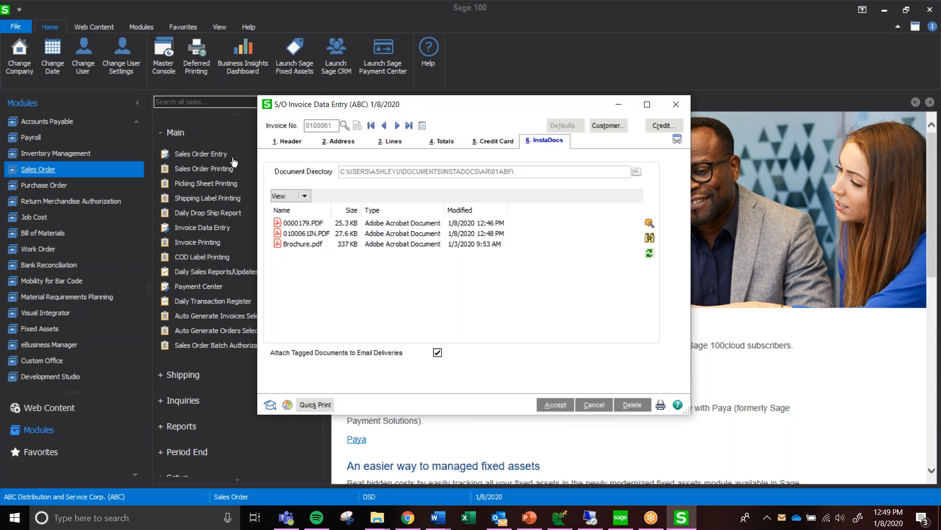
Open the American Business Futures customer record from the invoice, examine all its InstaDocs documents, and close the record
left_click(287, 140)
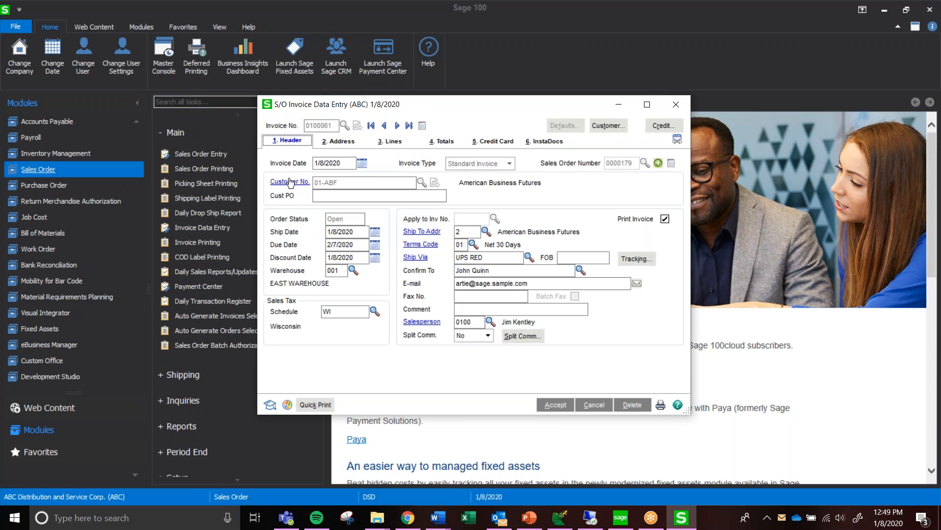
left_click(290, 182)
key("Return")
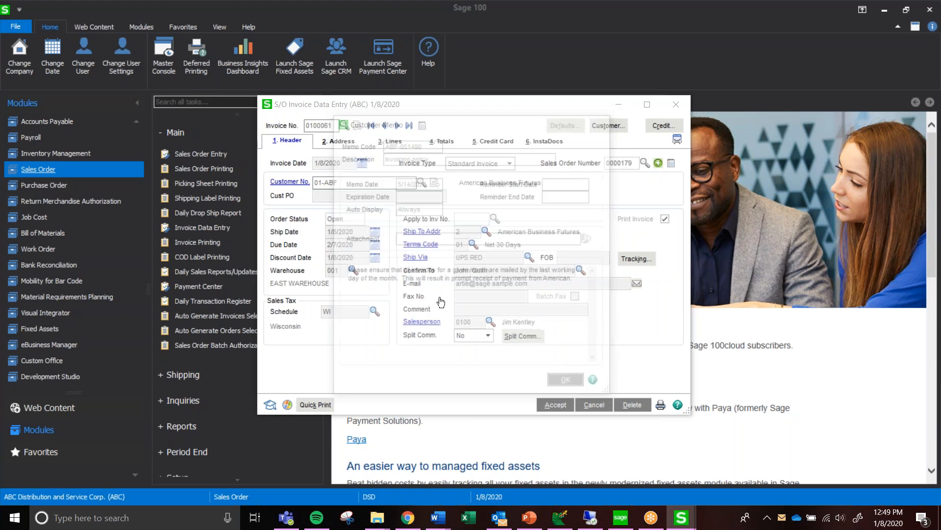
left_click(591, 156)
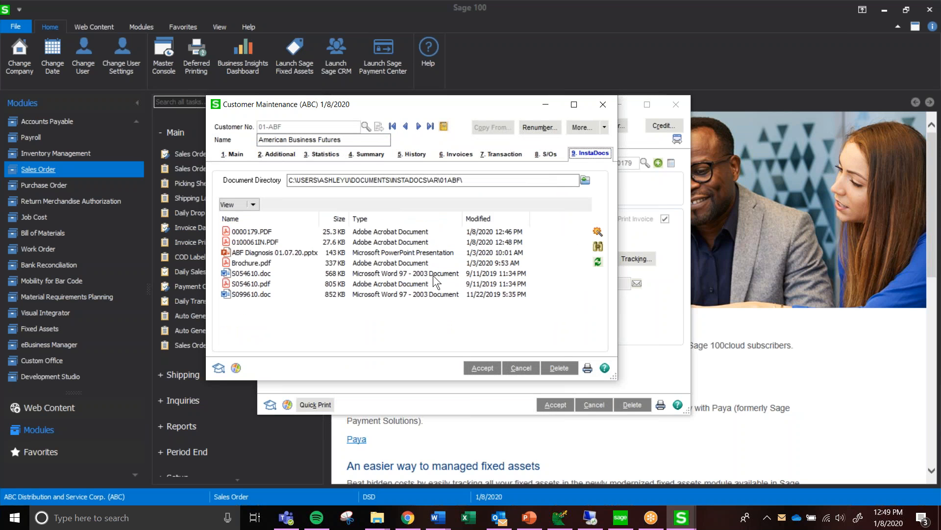
left_click_drag(313, 322, 303, 231)
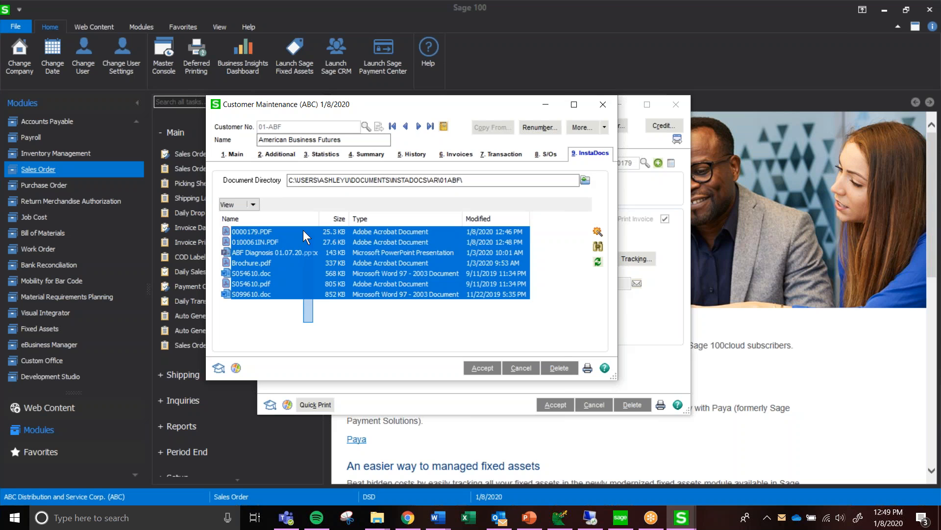
left_click(280, 319)
left_click(265, 265)
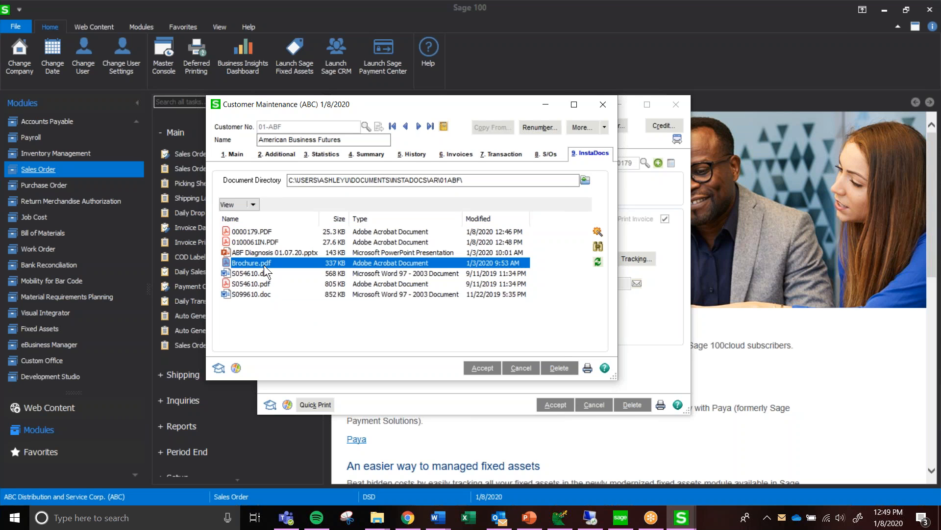
left_click(273, 243)
left_click(272, 231)
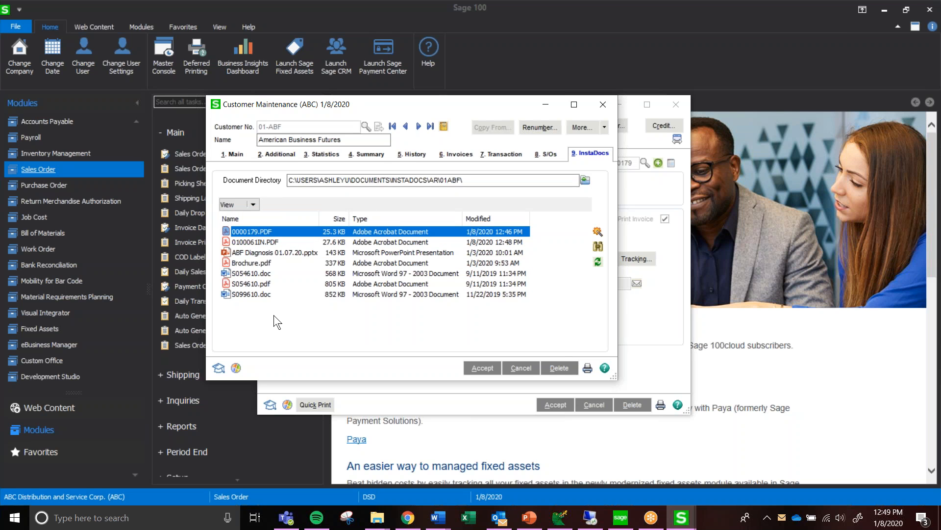
left_click_drag(266, 315, 267, 272)
left_click(286, 325)
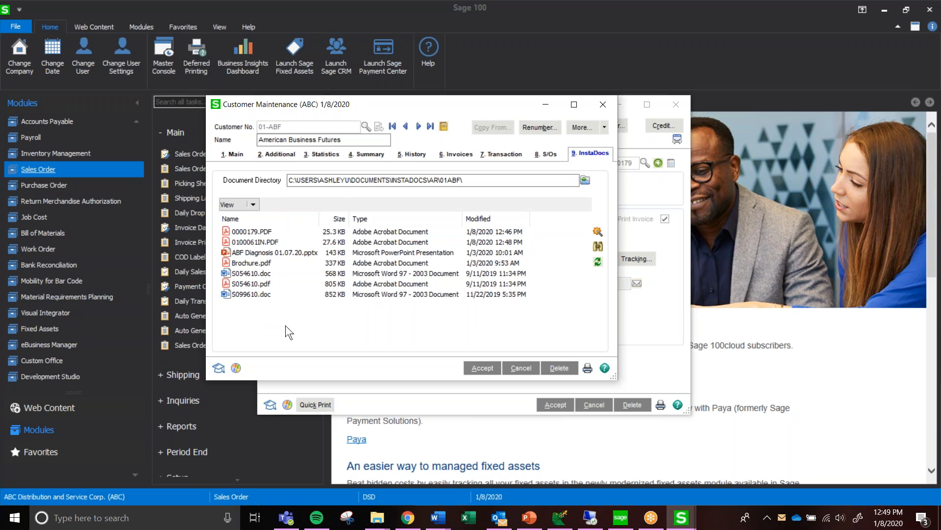
left_click(520, 368)
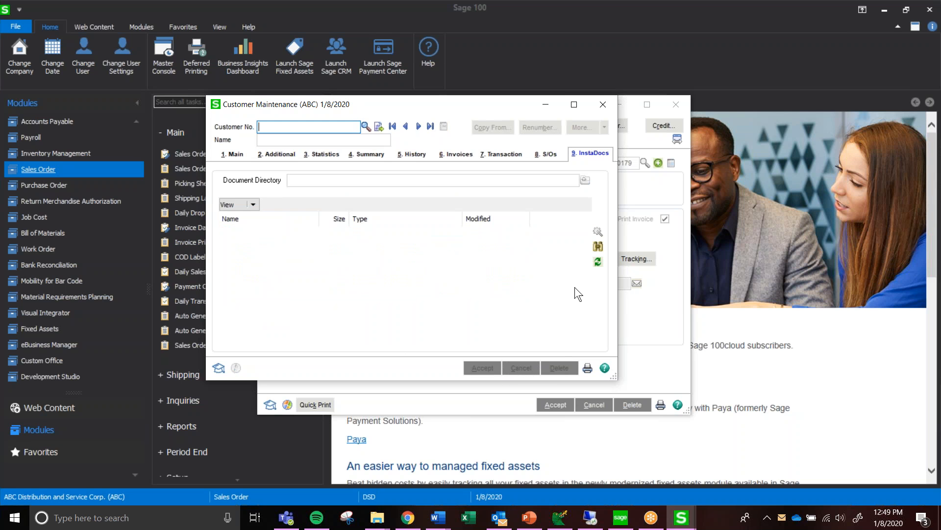
left_click(603, 105)
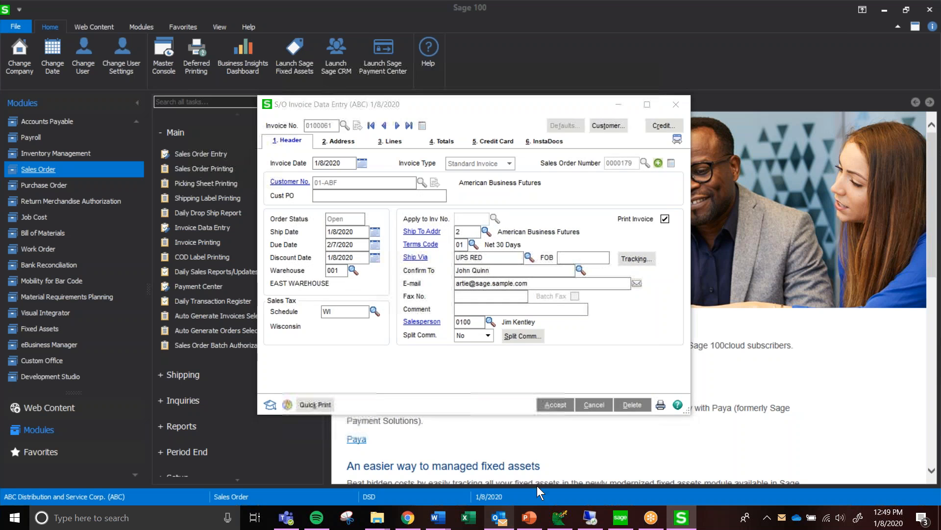
Switch to Outlook, read the American Business Futures order email, and view its BROCHURE.PDF attachment before closing the PDF and minimizing Outlook
left_click_drag(940, 235, 496, 0)
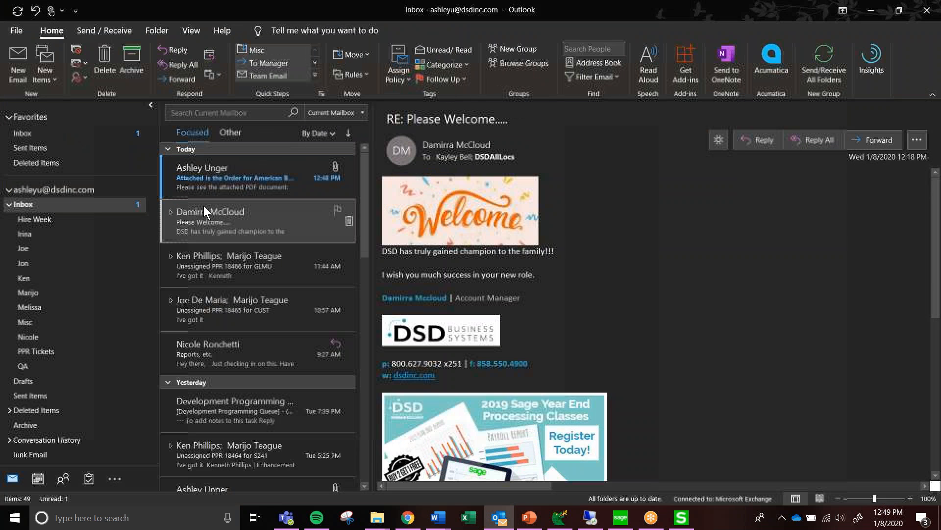
left_click(208, 187)
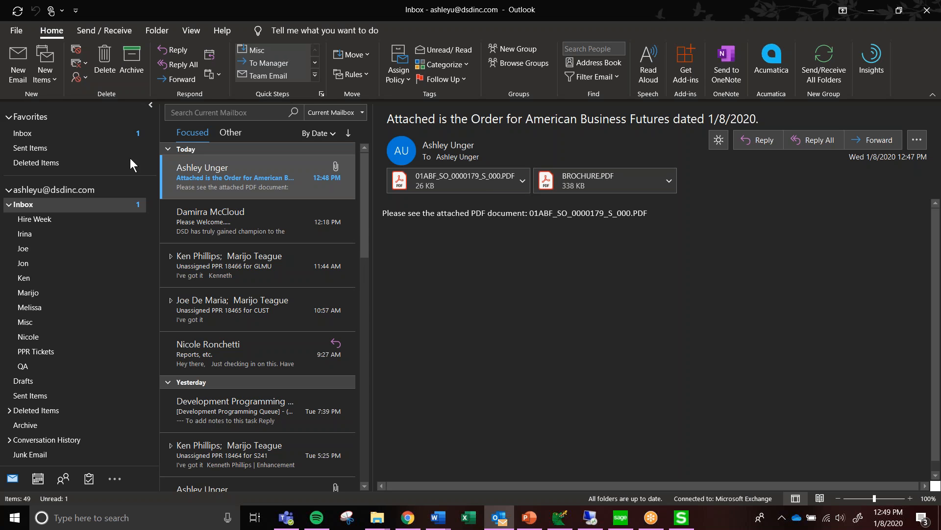
left_click(184, 222)
left_click(197, 188)
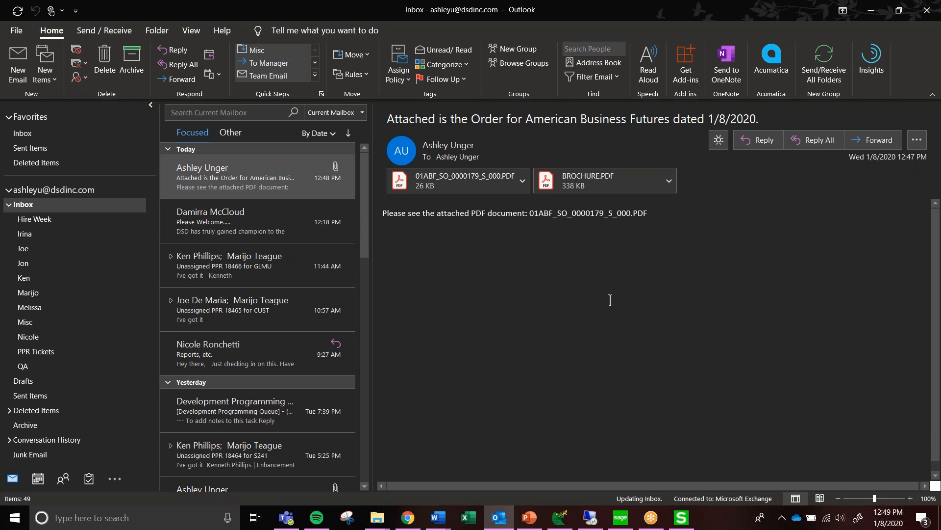
double_click(624, 181)
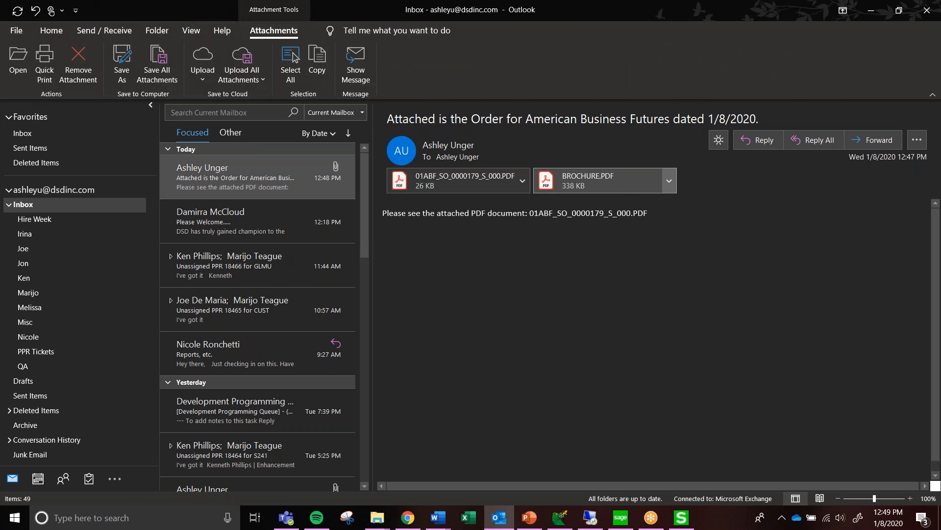
scroll(459, 237, "down", 1)
scroll(458, 241, "up", 1)
scroll(458, 242, "down", 1)
scroll(464, 240, "up", 1)
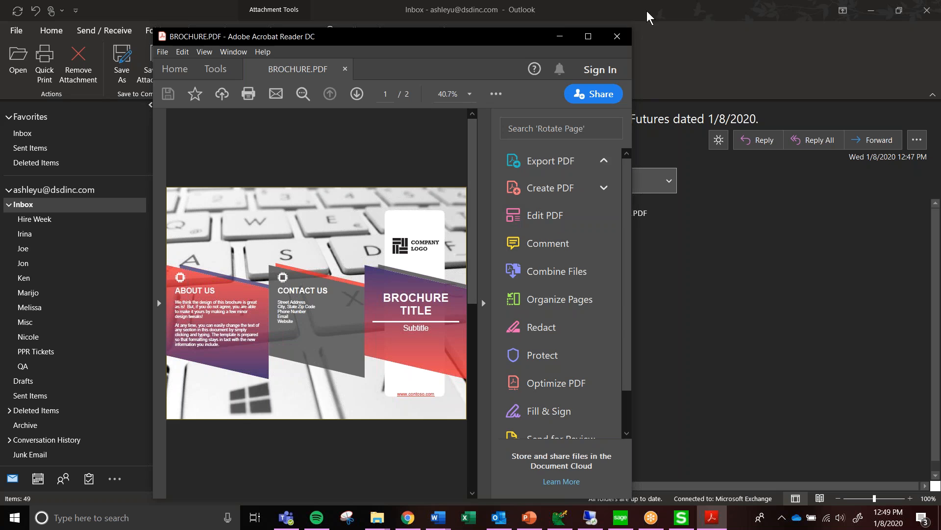
left_click(617, 36)
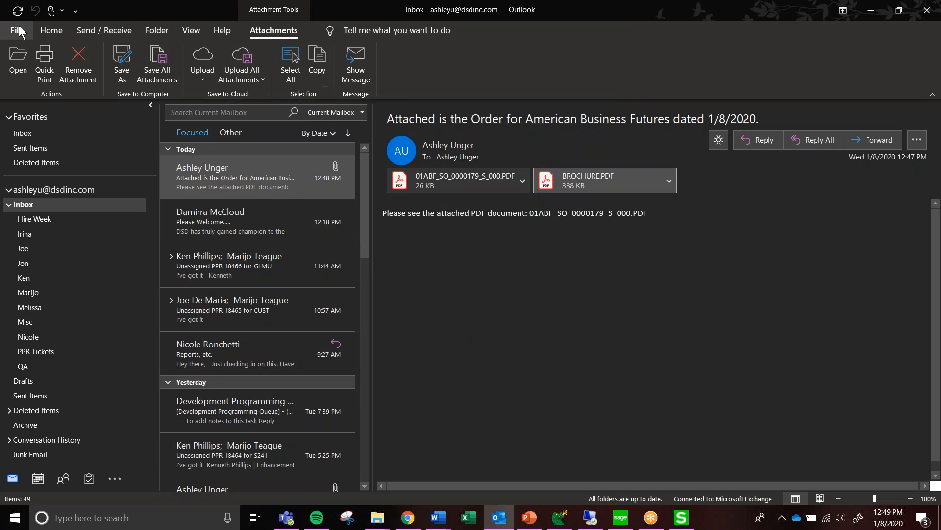
left_click(49, 29)
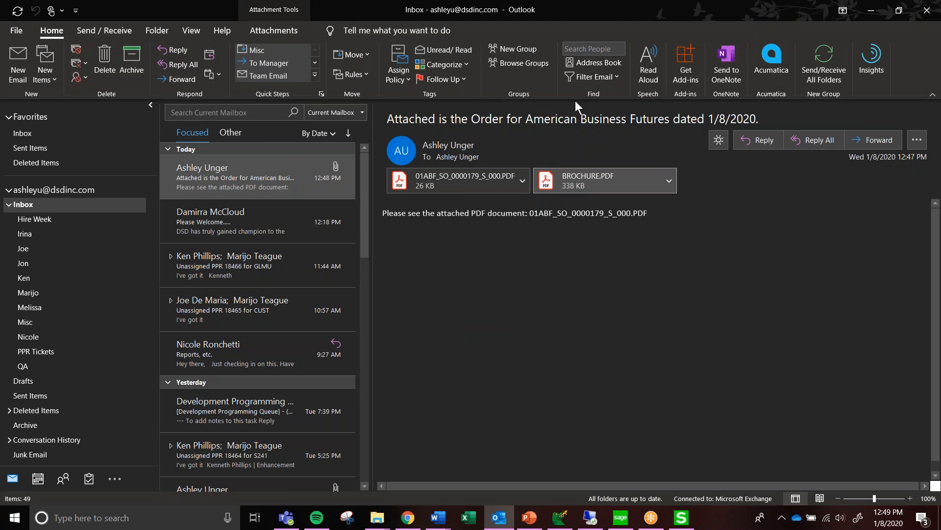
left_click(868, 13)
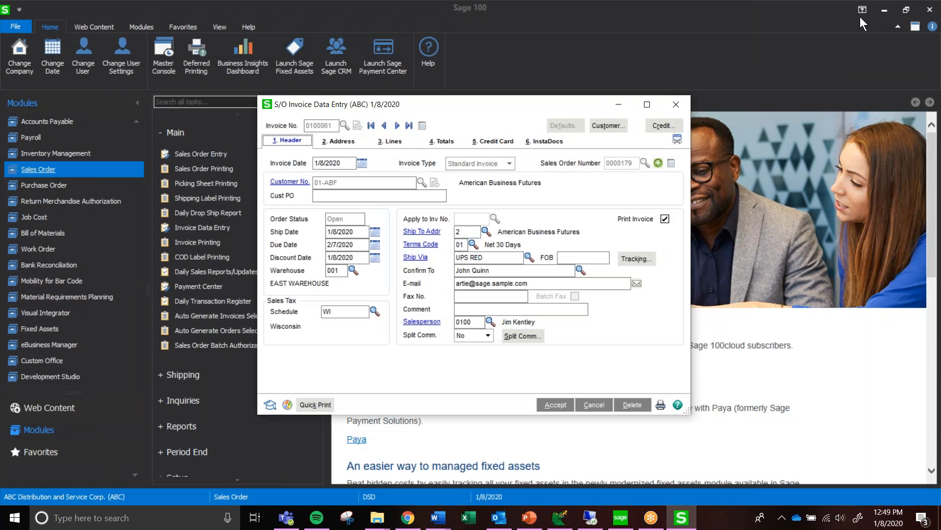
Close the sales invoice, open vendor 01-AIRWAY in Accounts Payable Vendor Maintenance, and examine its InstaDocs documents
left_click(674, 104)
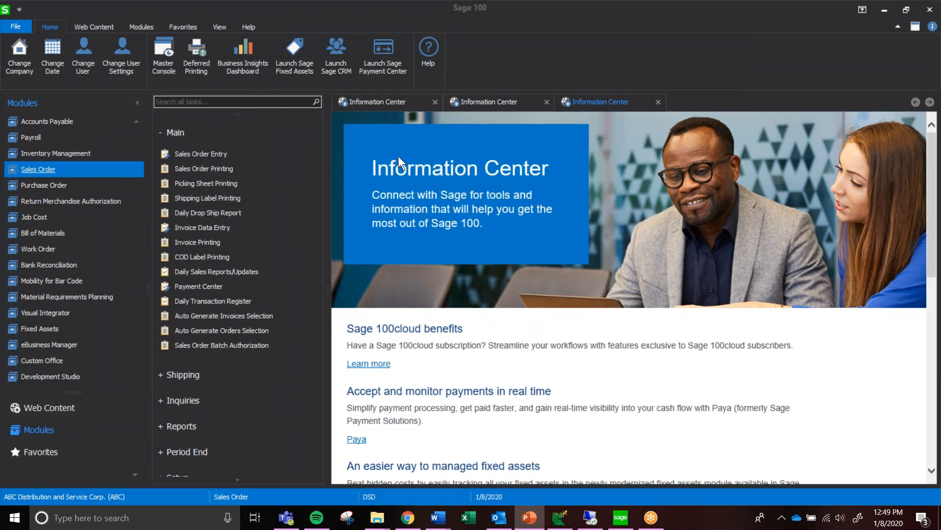
scroll(53, 225, "up", 3)
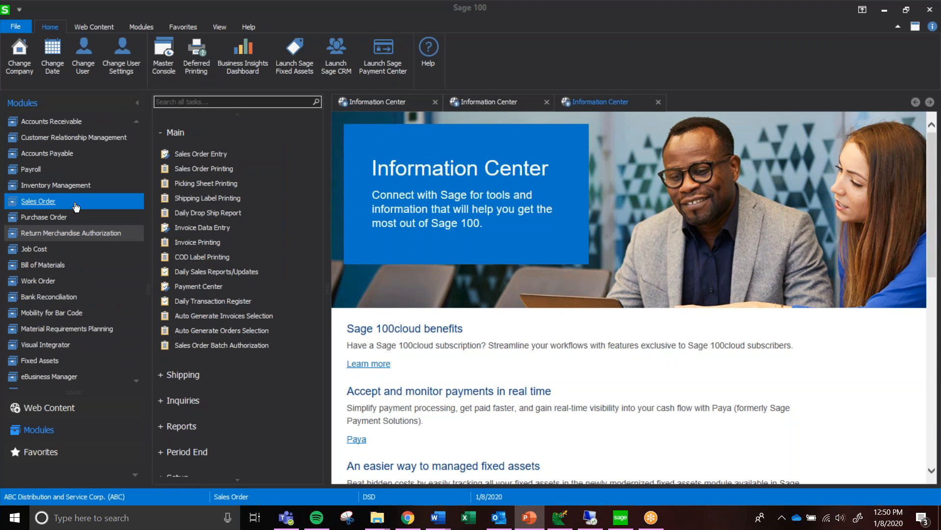
left_click(62, 224)
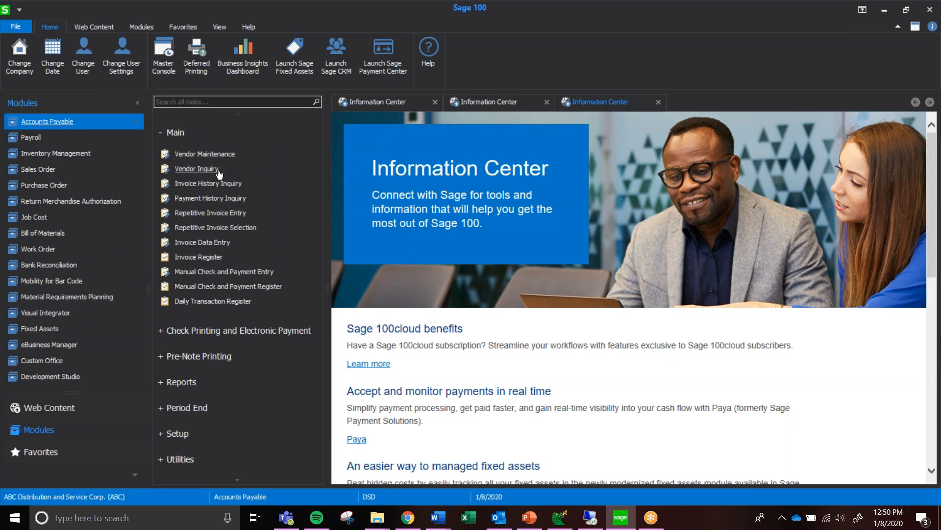
left_click(226, 153)
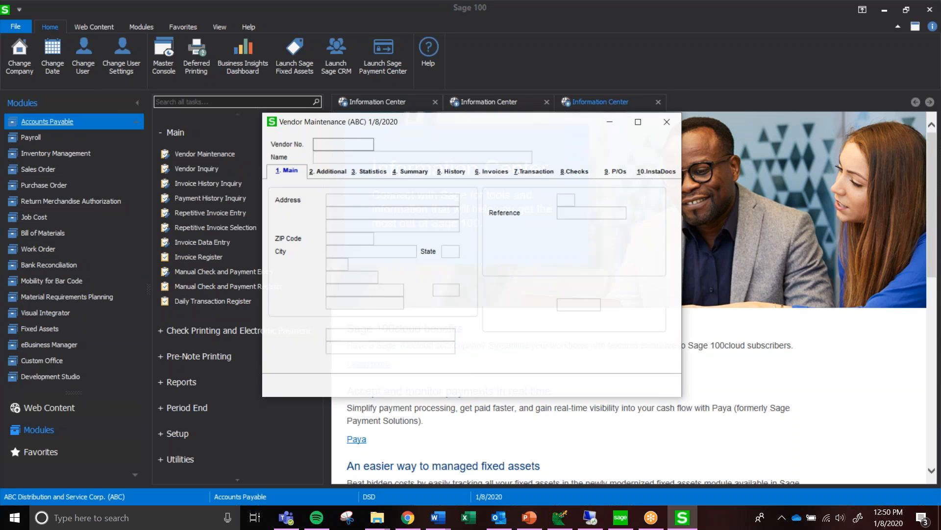
left_click(419, 143)
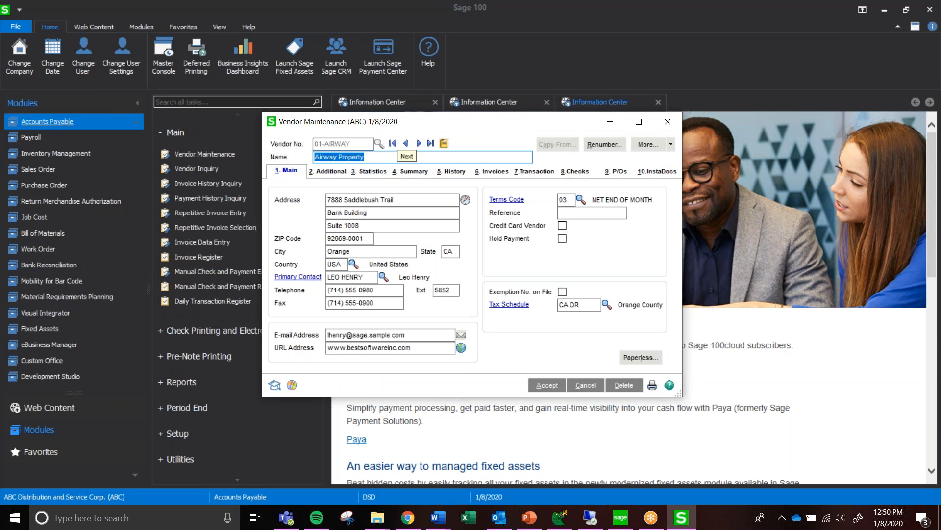
key("alt+0")
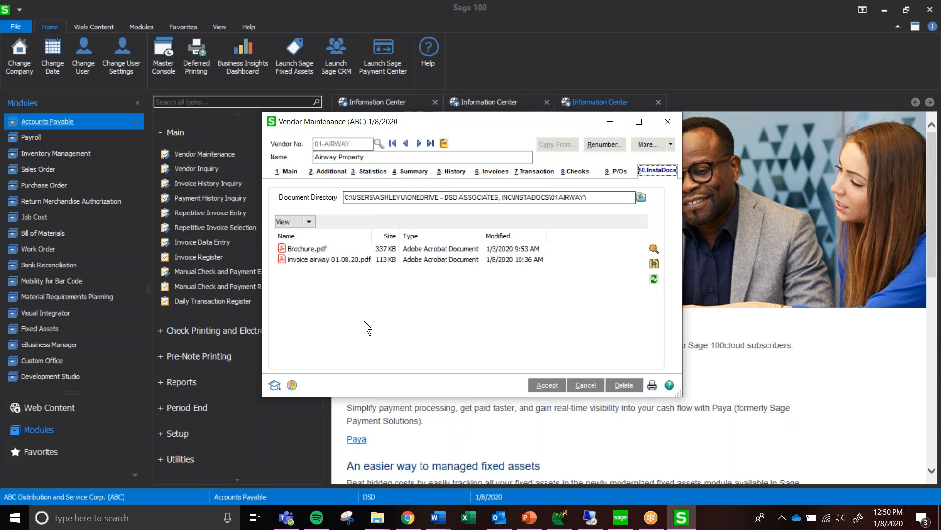
left_click(297, 263)
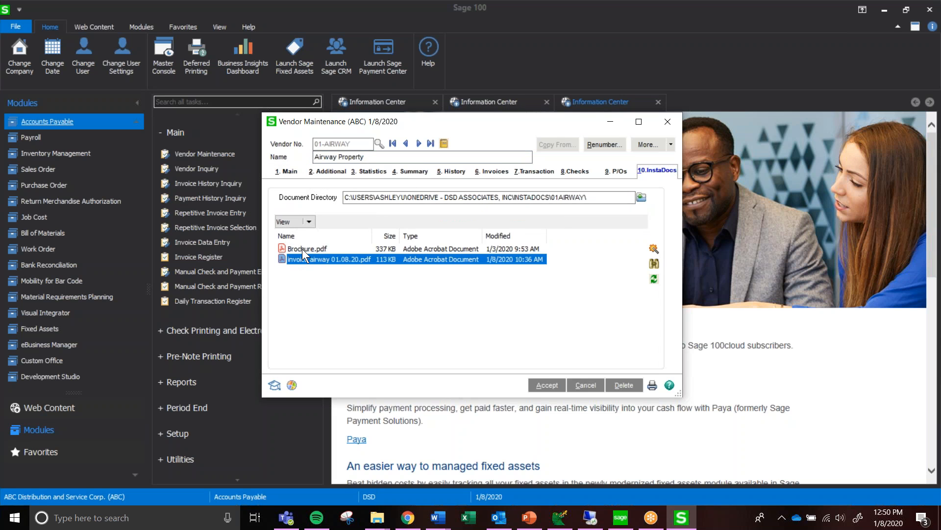
left_click(302, 249)
left_click(303, 260)
Switch to OneDrive in Chrome, open the 01AIRWAY folder under Instadocs, and preview invoice airway 01.08.20.pdf
left_click(407, 517)
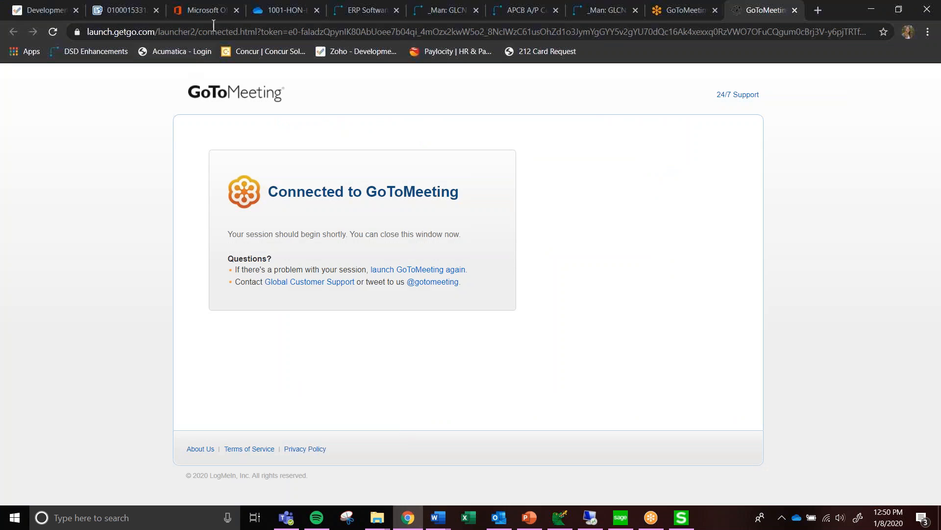
left_click(268, 10)
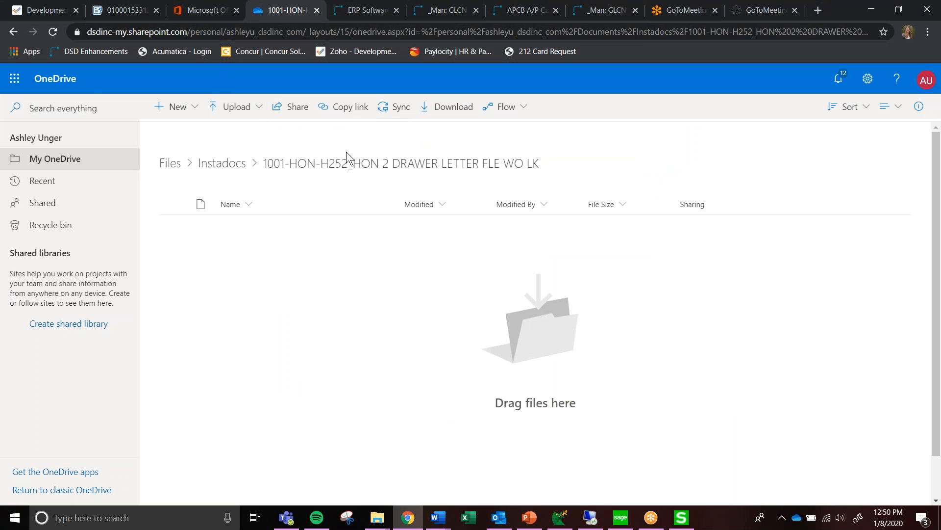
left_click(228, 167)
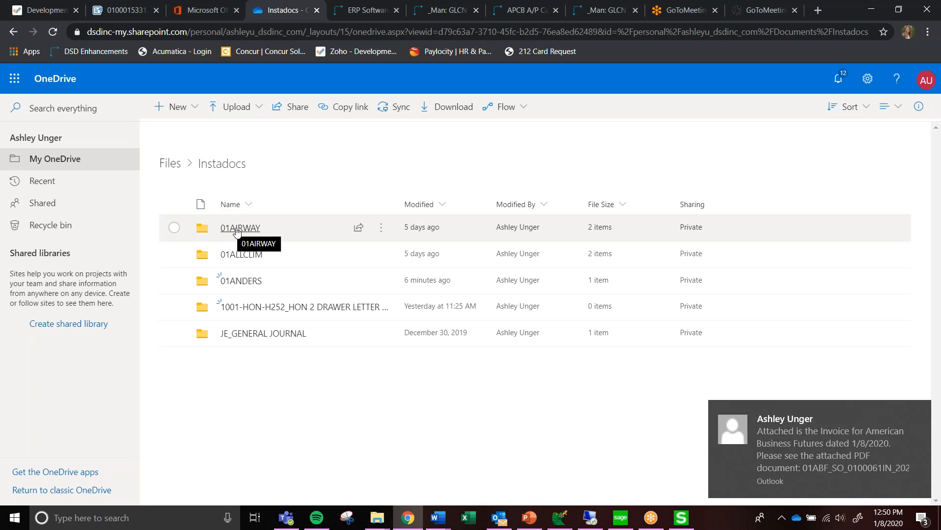
left_click(240, 228)
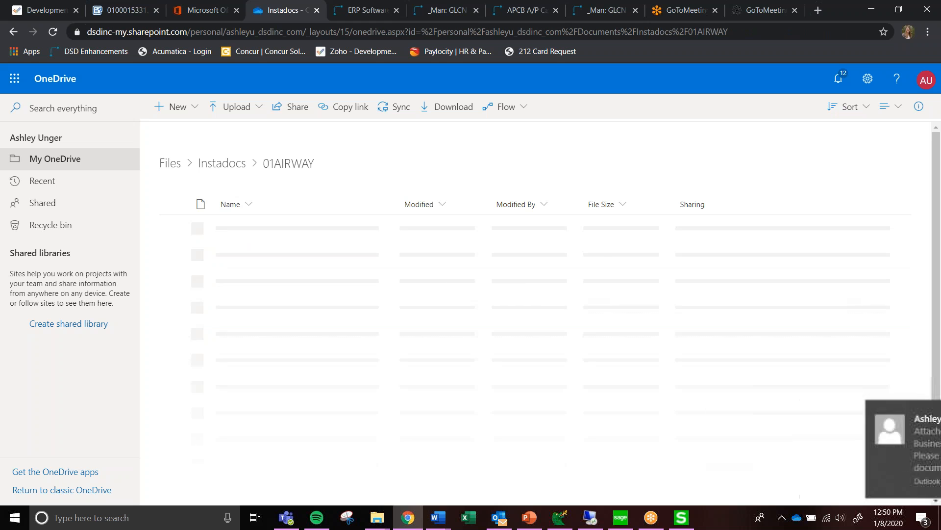
left_click(299, 229)
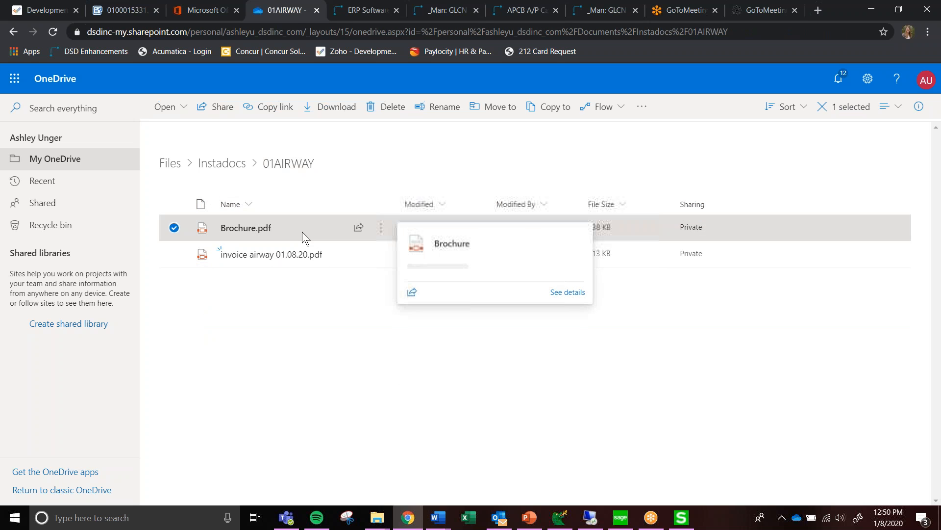
left_click(279, 256)
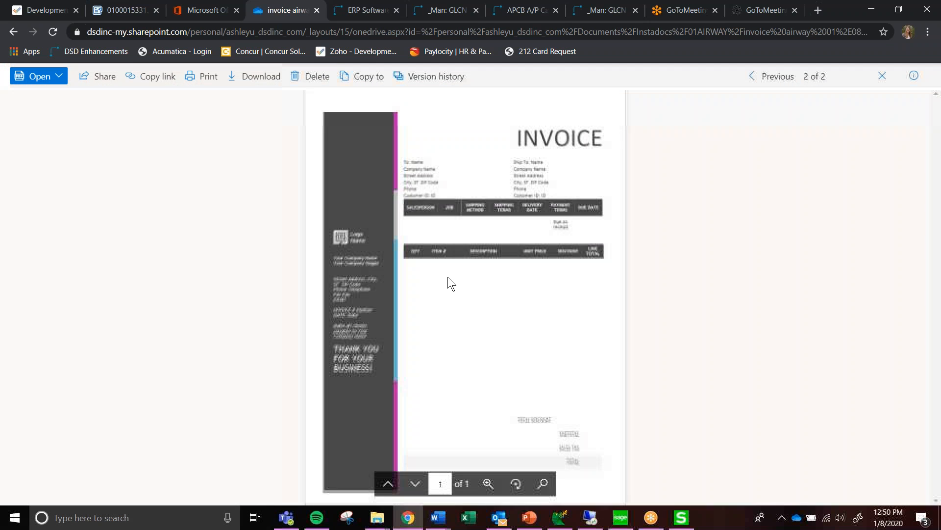
left_click(883, 76)
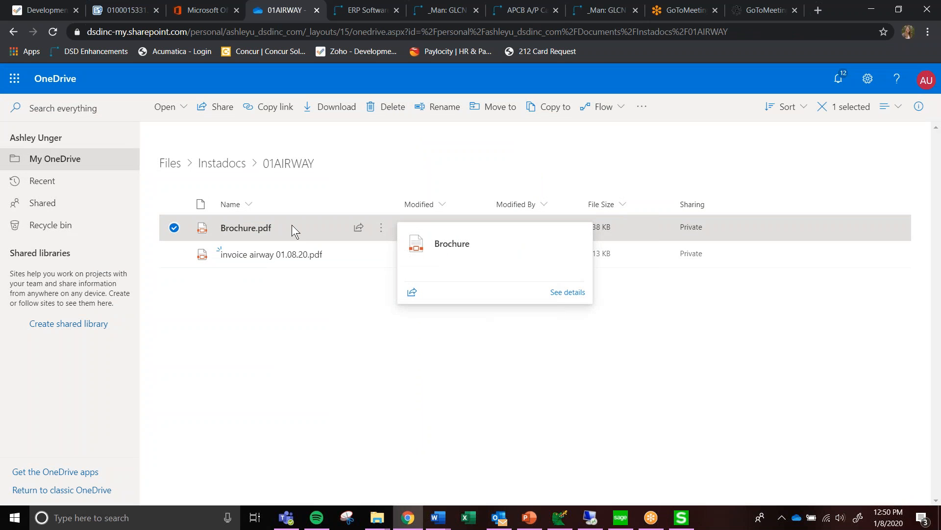
Delete Brochure.pdf from the 01AIRWAY folder in OneDrive and refresh the vendor's InstaDocs list in Sage 100
right_click(292, 224)
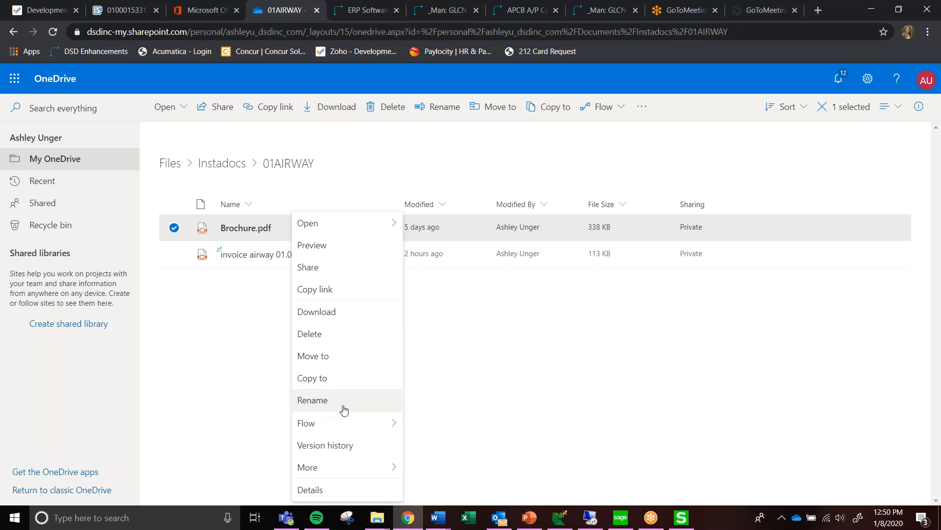
left_click(338, 342)
left_click(477, 320)
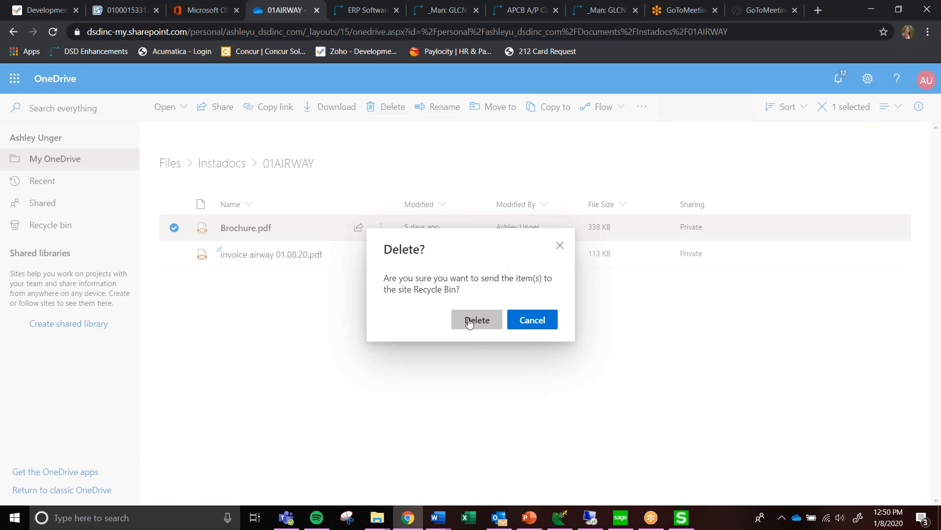
left_click(681, 514)
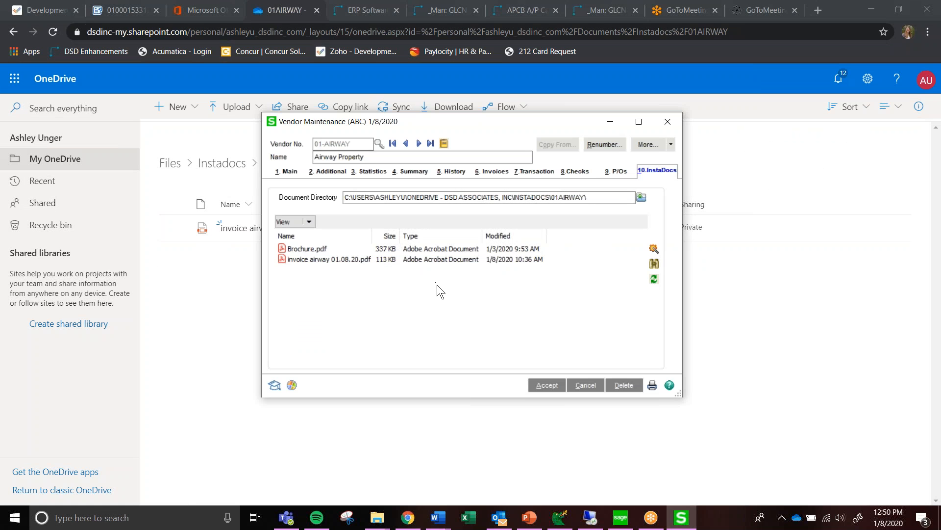
left_click(655, 280)
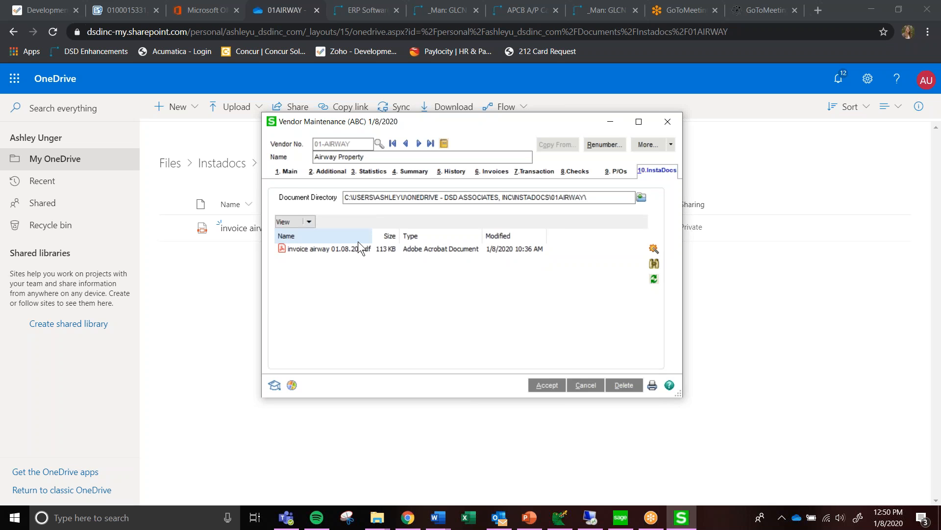
Add Brochure.pdf from the Attachements folder to the vendor's InstaDocs list, check it in the reloaded OneDrive folder, and accept the vendor record
left_click(378, 517)
left_click(310, 473)
left_click_drag(561, 204, 317, 306)
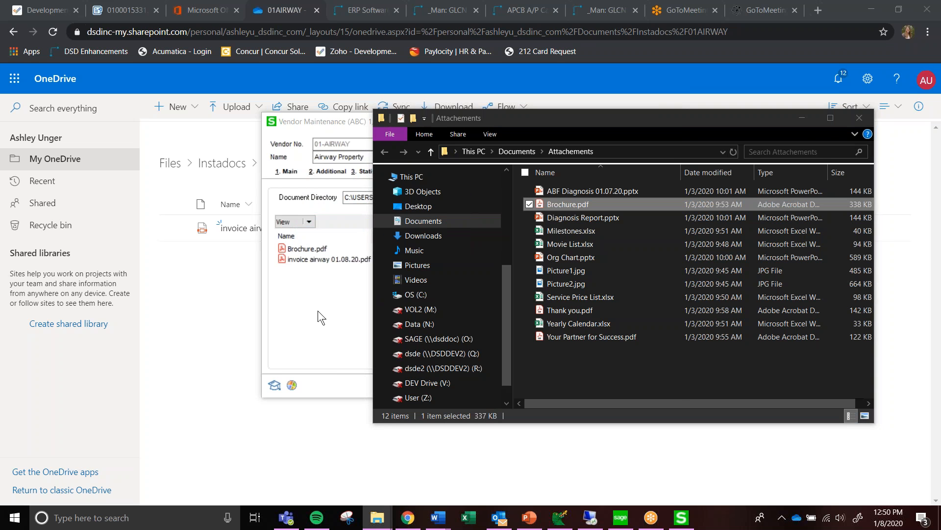
left_click(237, 319)
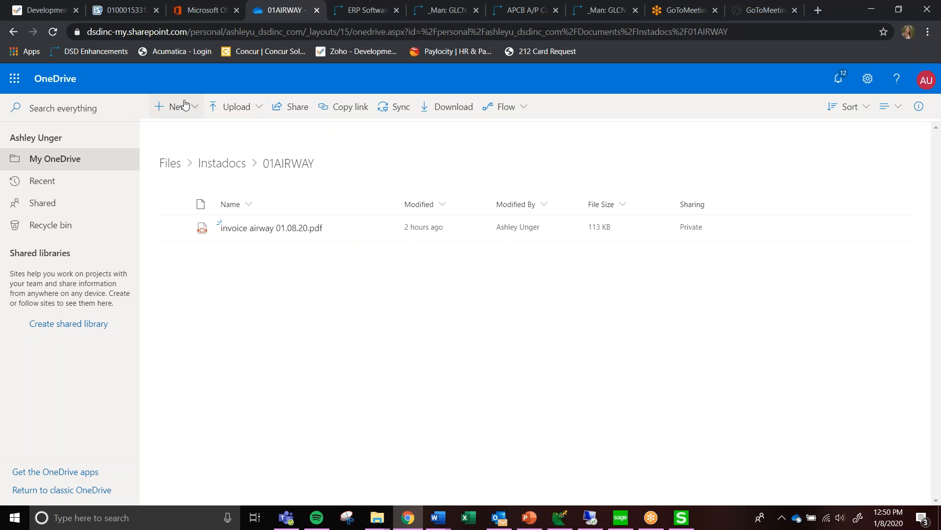
left_click(47, 32)
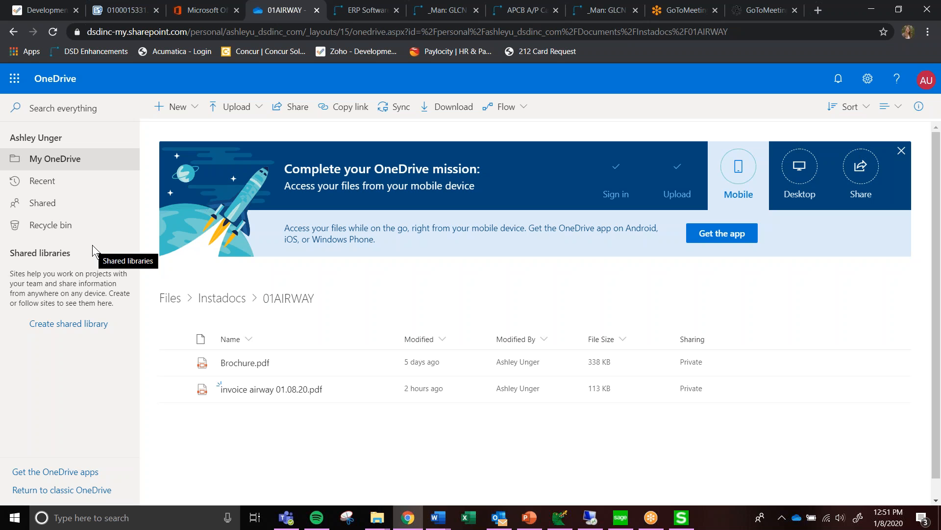
left_click(681, 517)
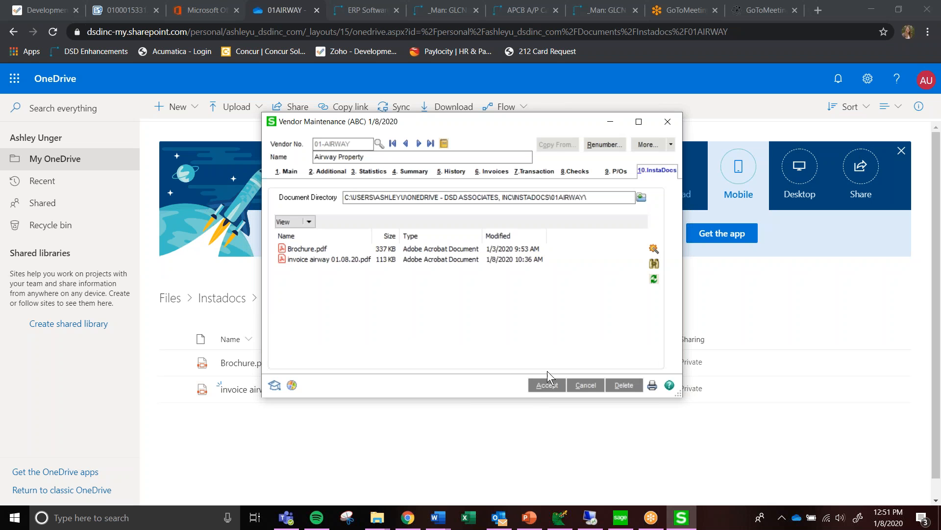
left_click(545, 385)
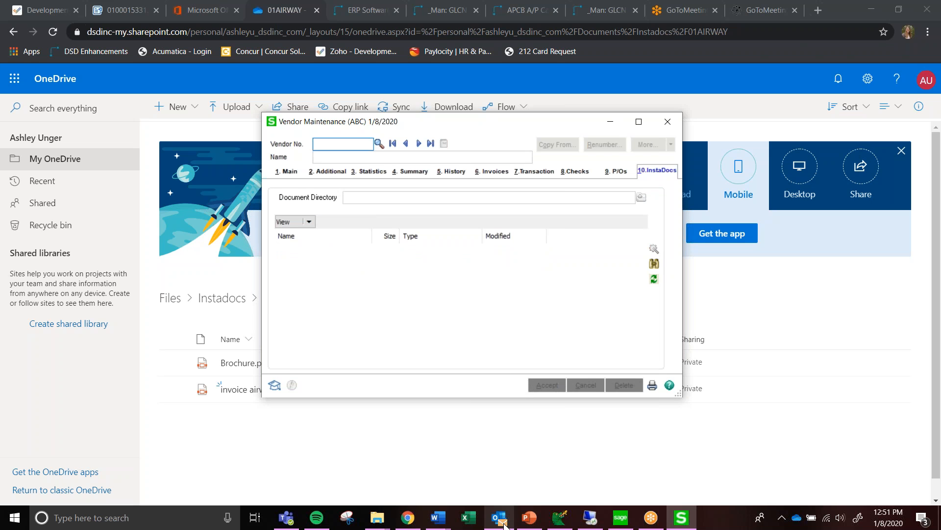
Switch to Outlook and compare the attachments of the American Business Futures invoice and order emails
left_click(503, 523)
left_click(237, 182)
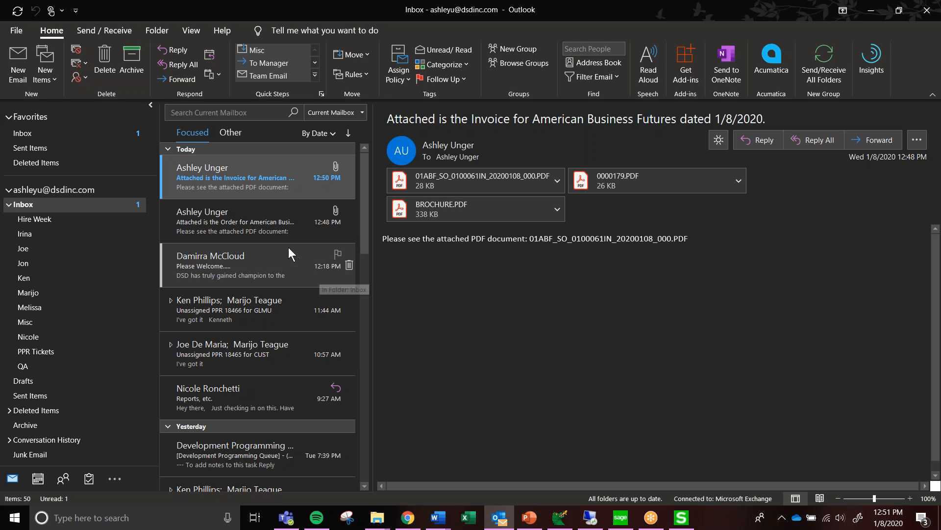
left_click(289, 230)
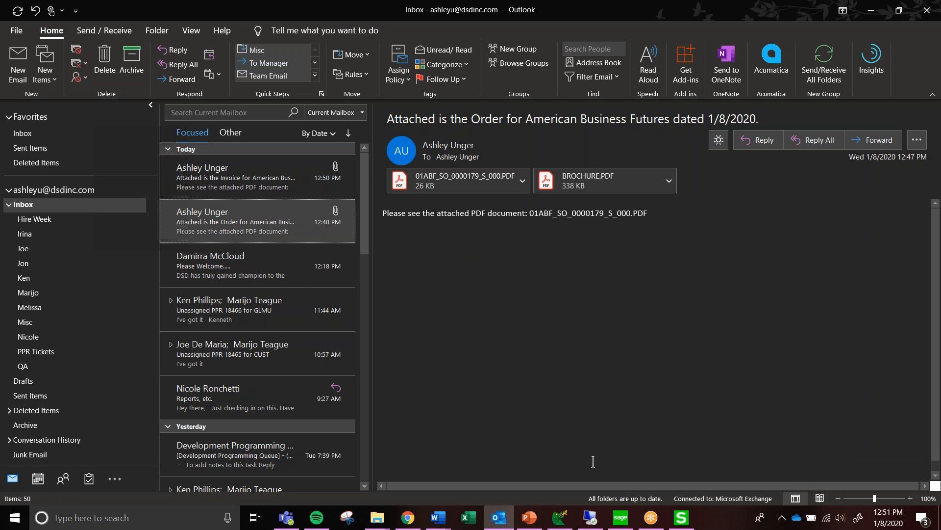
Switch to Sage 100 and expand the Accounts Payable Setup and Utilities task groups to locate InstaDocs Setup Options and InstaDocs Super Search
left_click(620, 518)
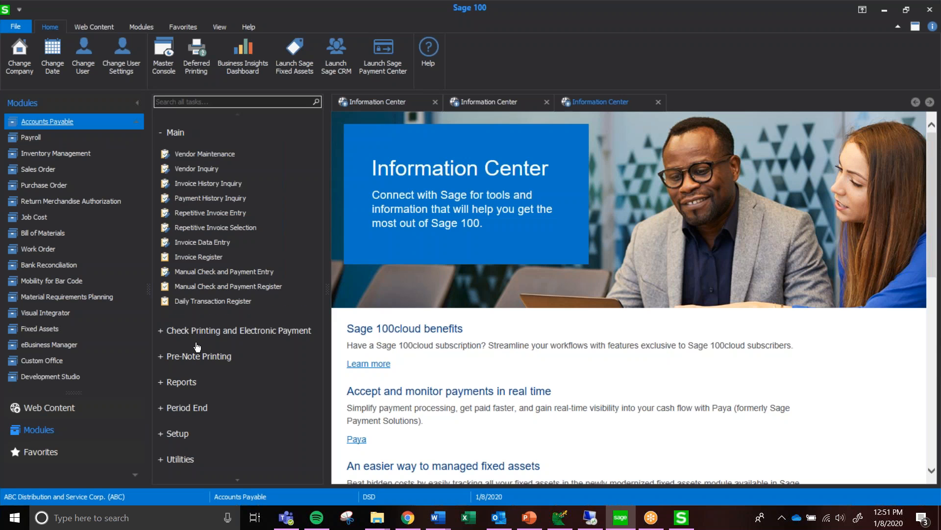
scroll(197, 353, "down", 1)
scroll(241, 319, "down", 1)
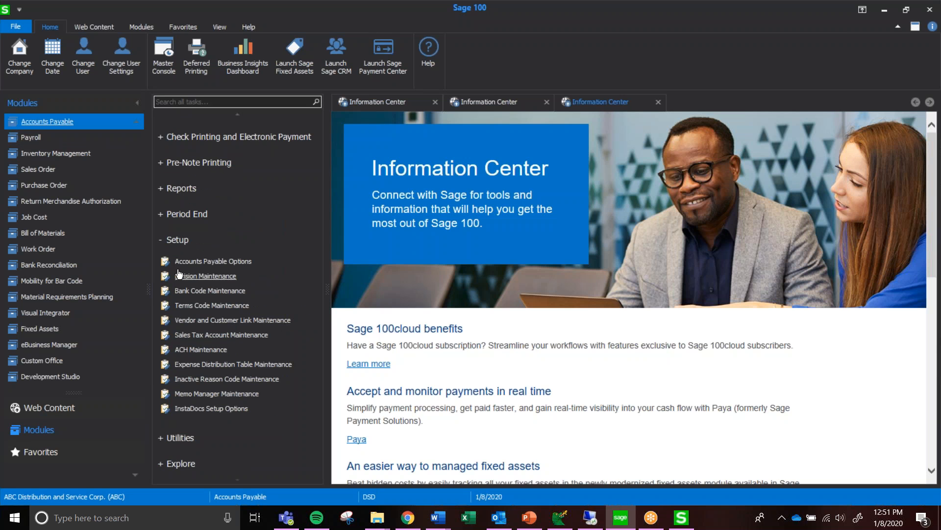
left_click(180, 438)
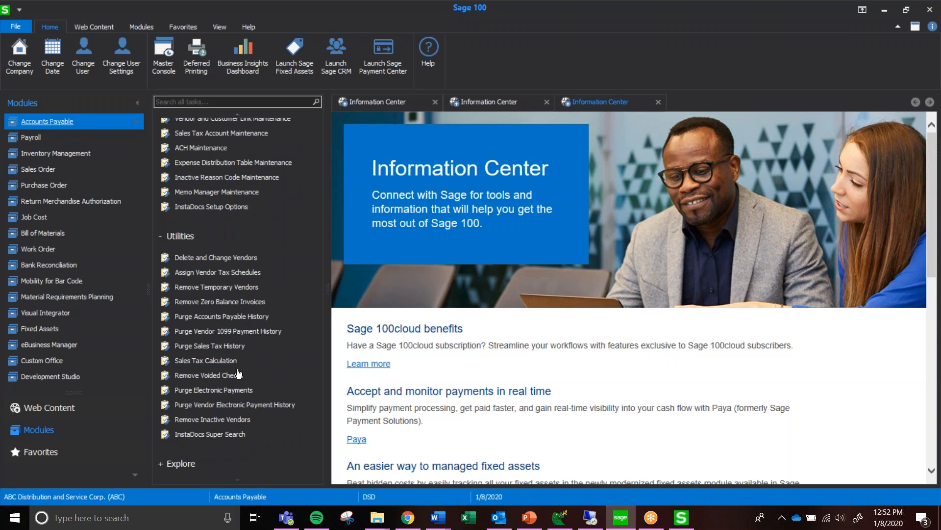
Expand the Sales Order module's Setup and Utilities task groups to locate InstaDocs Setup Options and InstaDocs Super Search
left_click(39, 169)
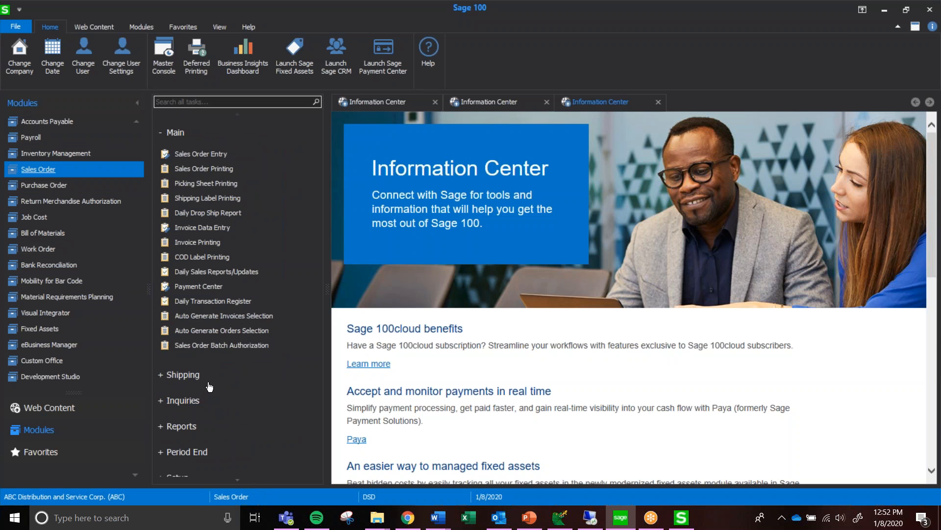
left_click(180, 412)
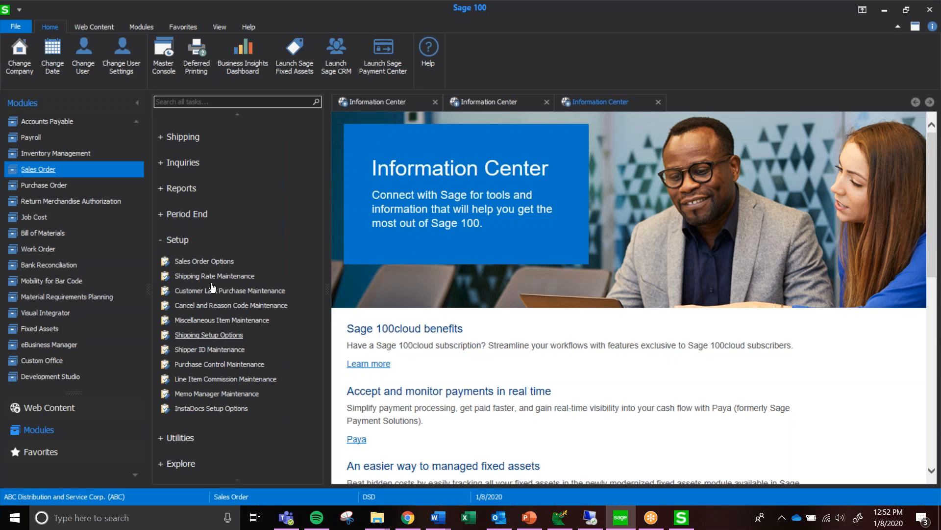
left_click(189, 438)
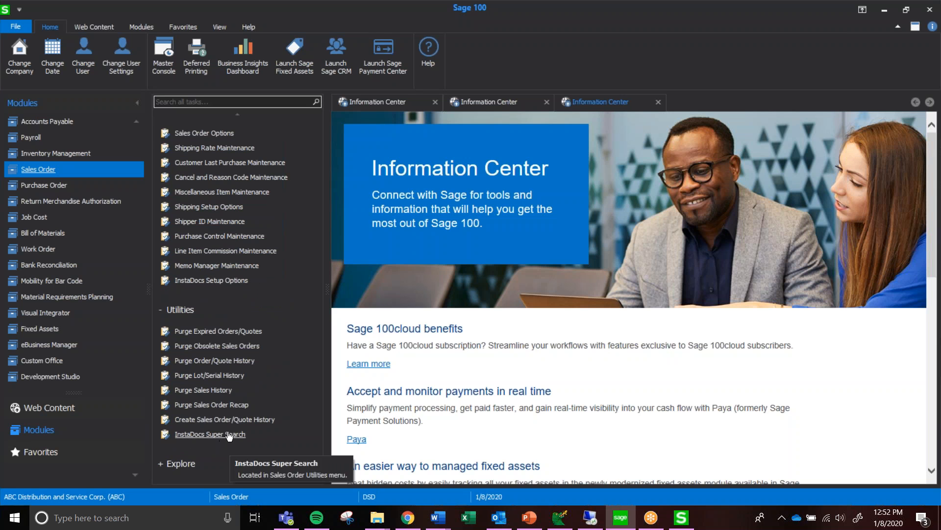
Expand the Purchase Order module's Setup and Utilities groups to locate its InstaDocs tasks, and return from Sage 100 to Outlook
scroll(82, 184, "up", 1)
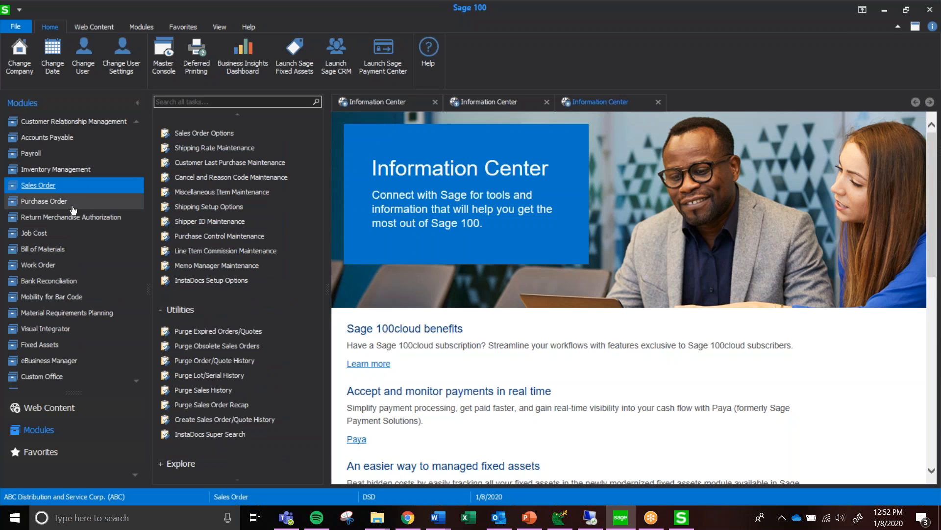
left_click(81, 201)
key("Return")
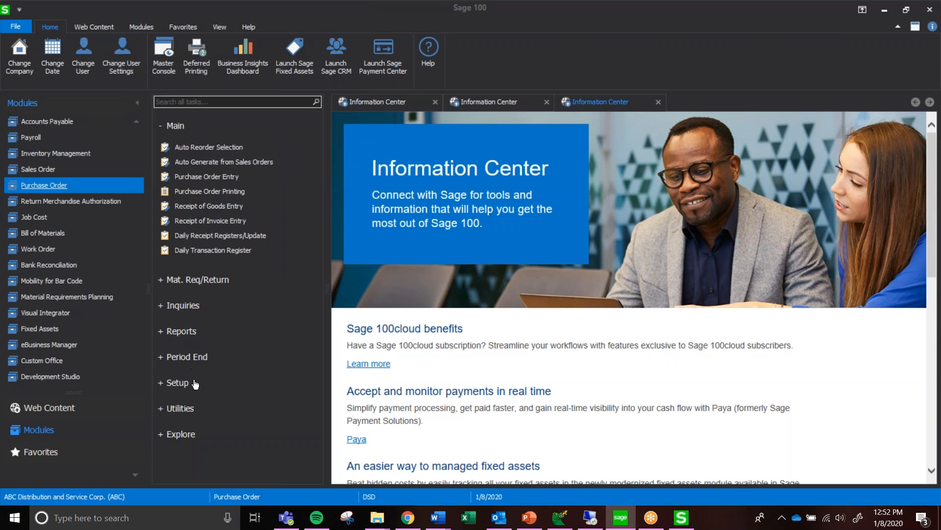
left_click(192, 382)
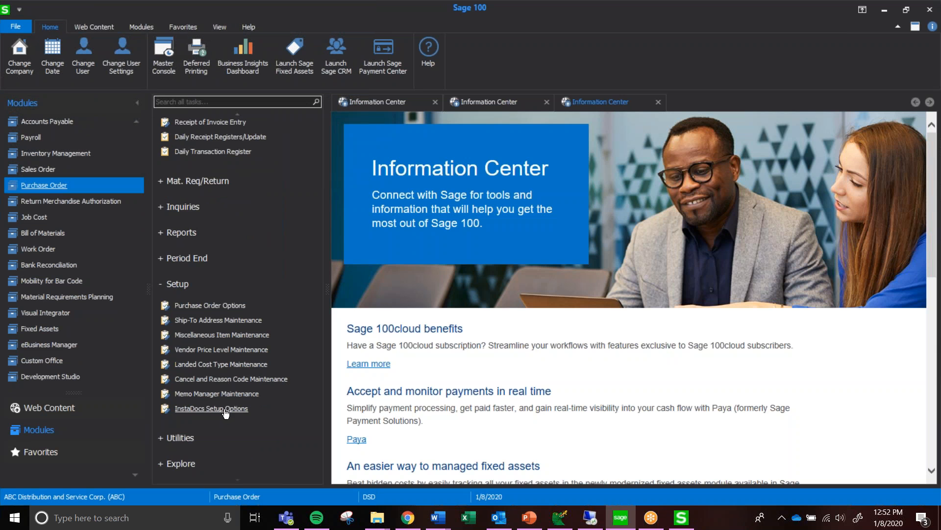
left_click(189, 438)
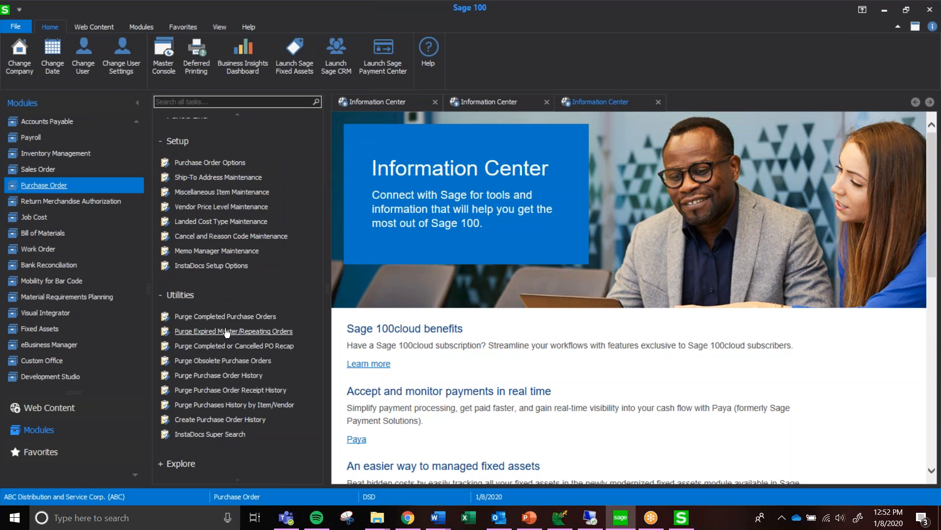
scroll(228, 328, "up", 5)
scroll(30, 257, "up", 3)
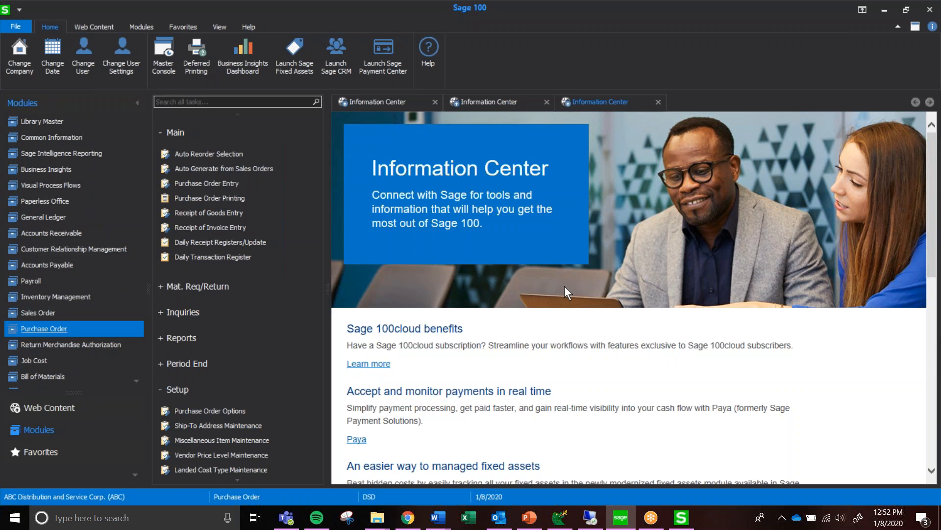
left_click(608, 519)
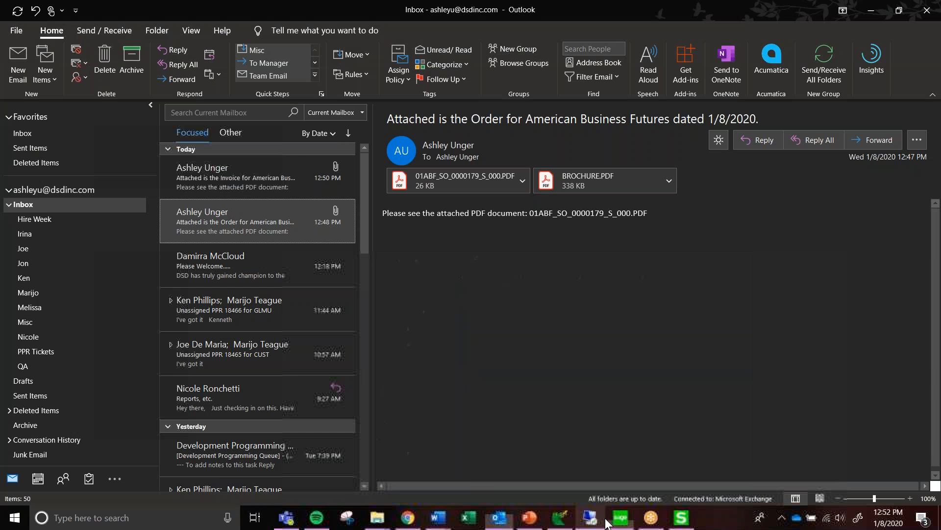